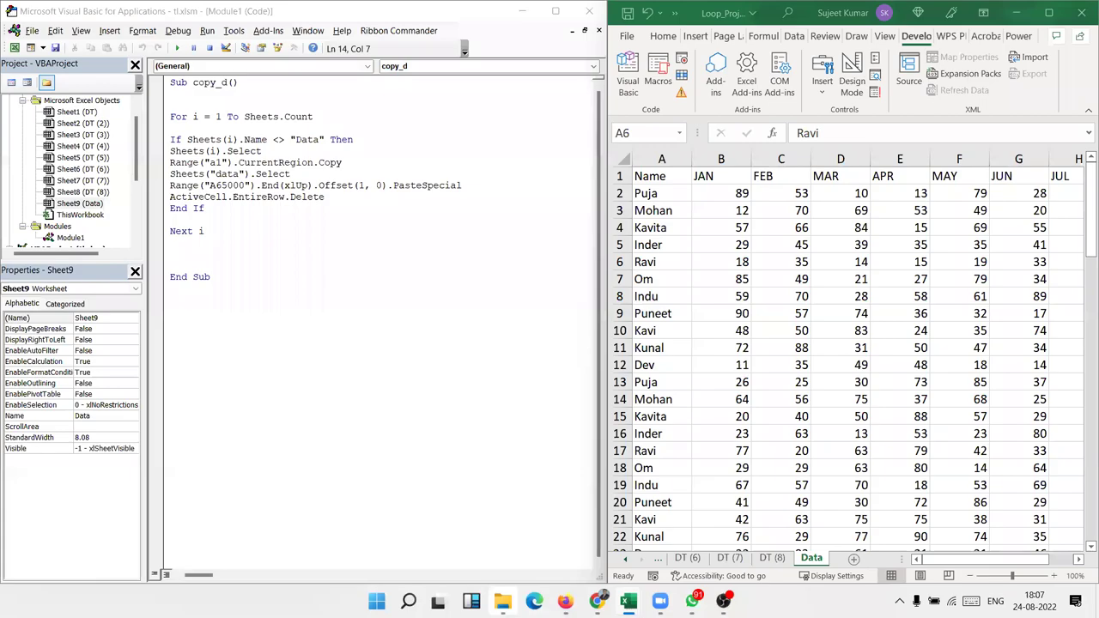
Step: Clear the old result rows below the Data sheet headers, starting from A2
click(663, 199)
key(ctrl+shift+Right)
key(ctrl+shift+Down)
key(Delete)
key(ctrl+BackSpace)
Step: Select the whole copy_d macro code in the VBA editor
click(663, 200)
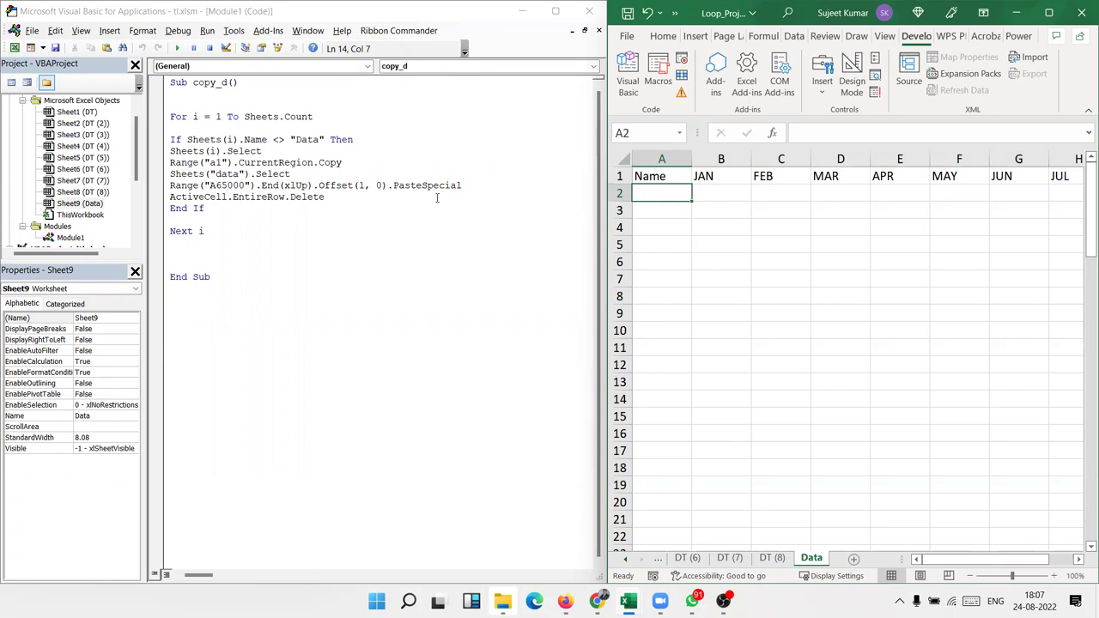
click(335, 201)
drag(284, 283, 167, 82)
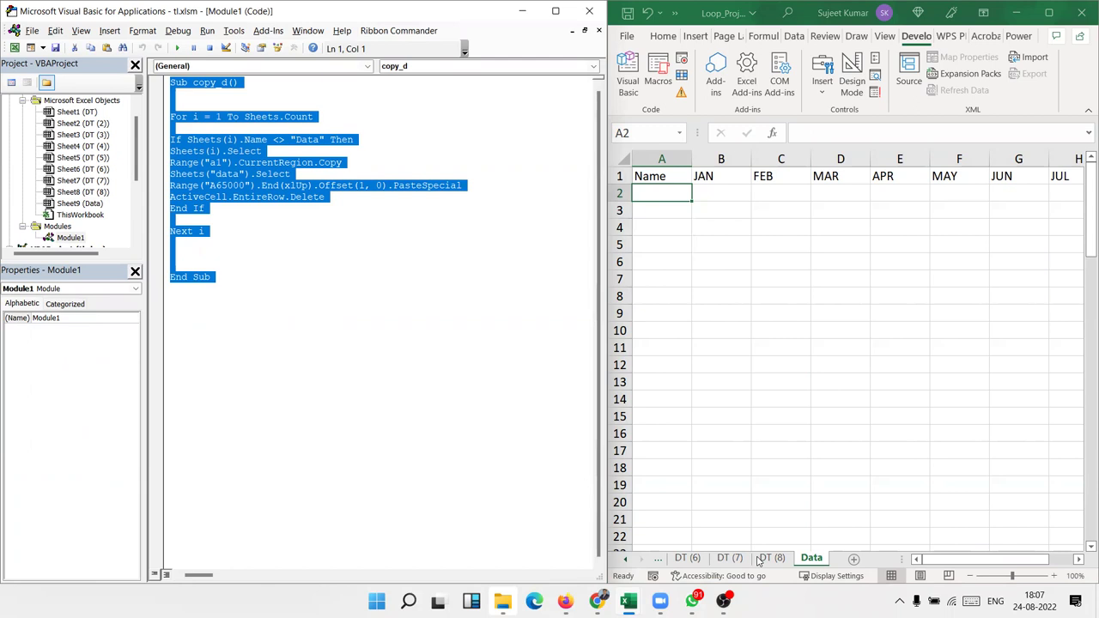
click(727, 559)
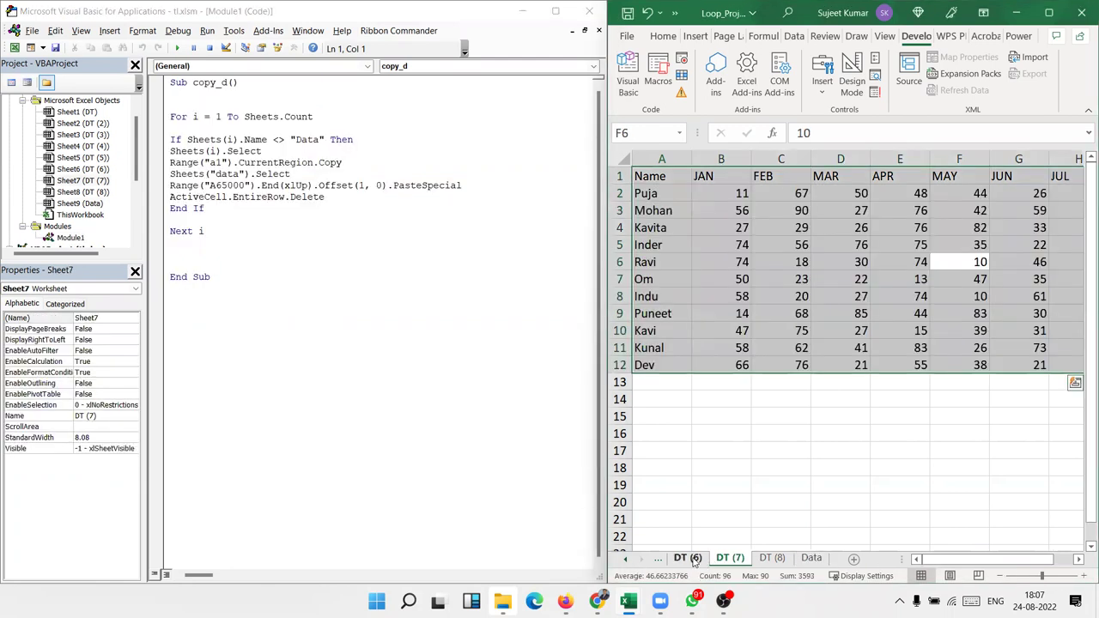
click(695, 558)
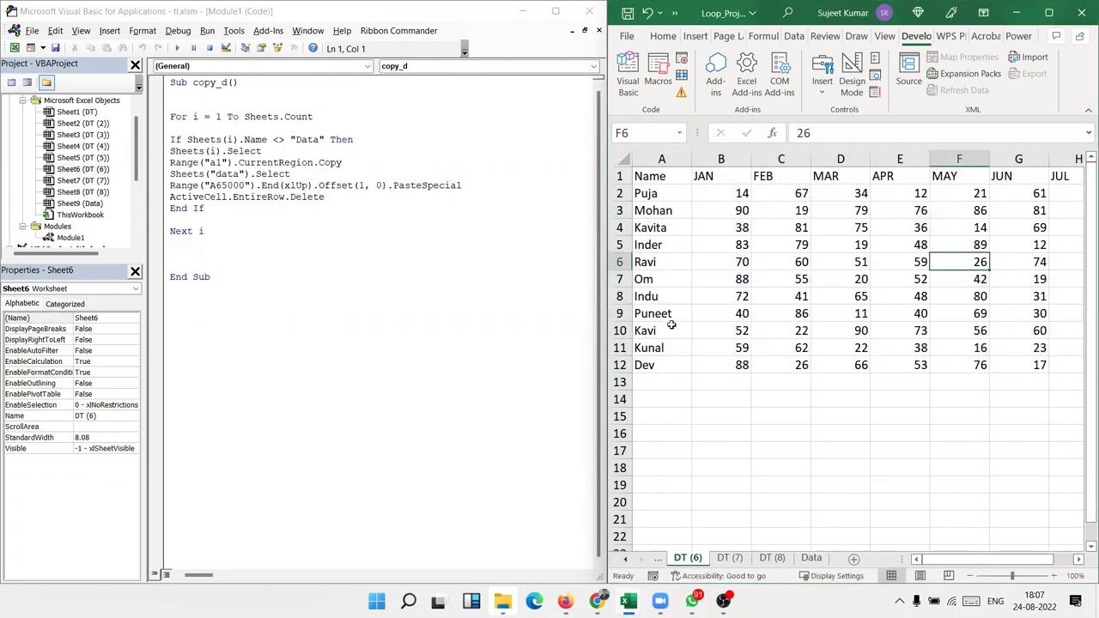
drag(698, 180, 1023, 182)
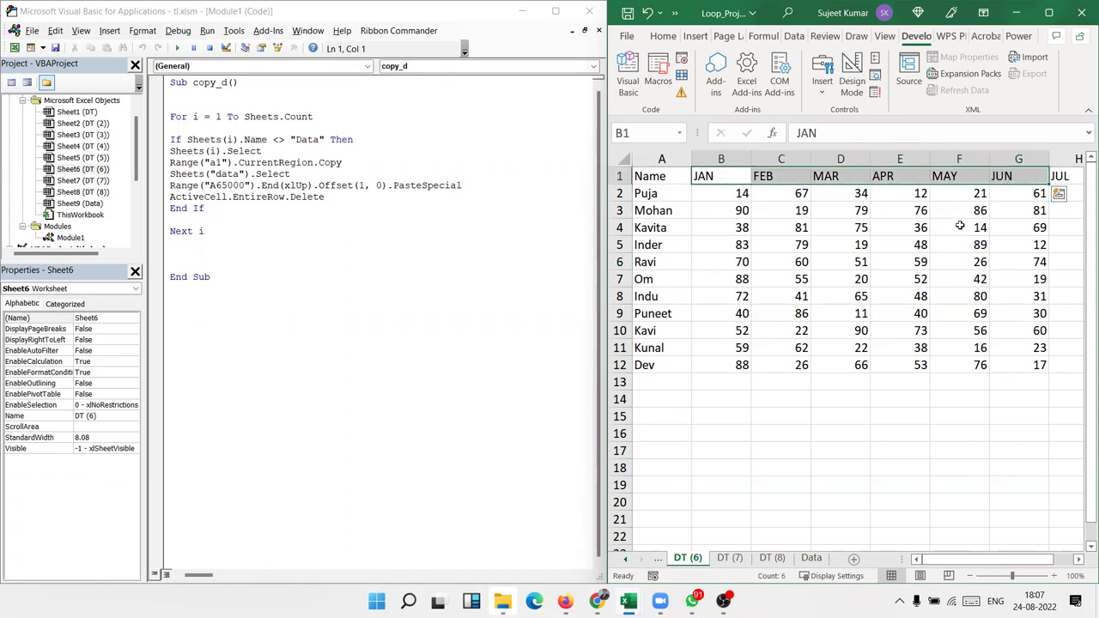
mouse_move(642, 194)
mouse_down()
mouse_move(1036, 352)
mouse_move(932, 313)
mouse_up()
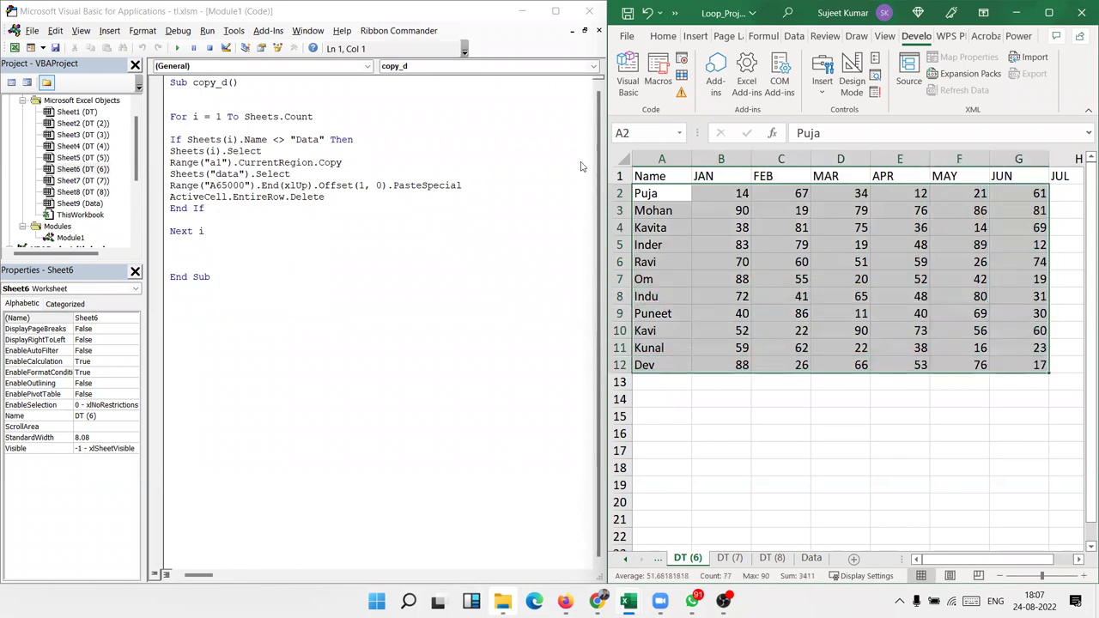
drag(616, 175, 616, 175)
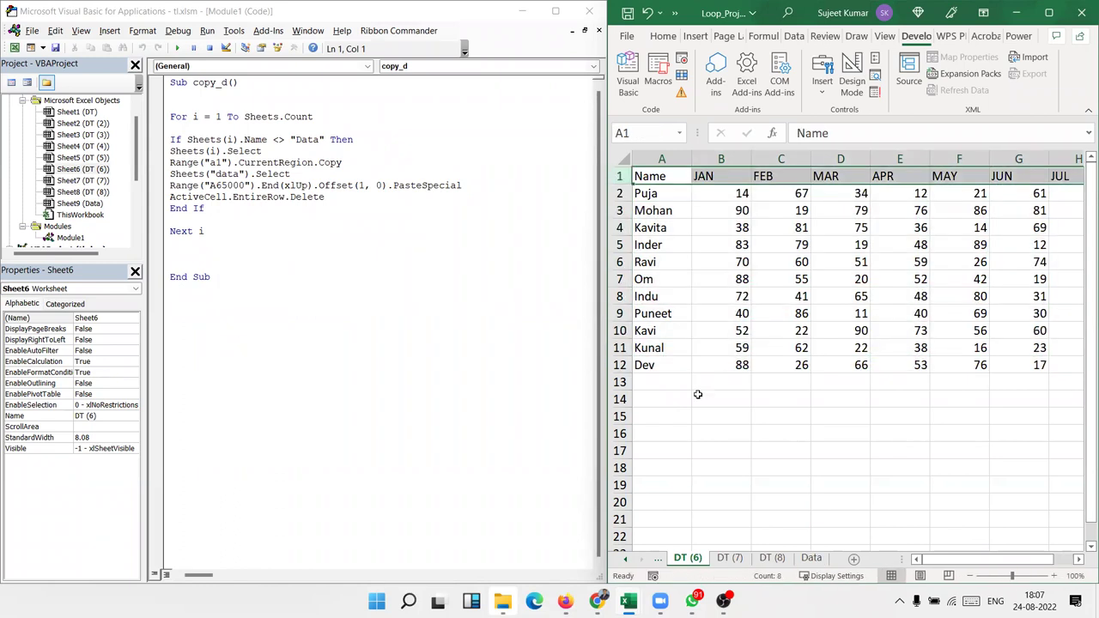
click(738, 559)
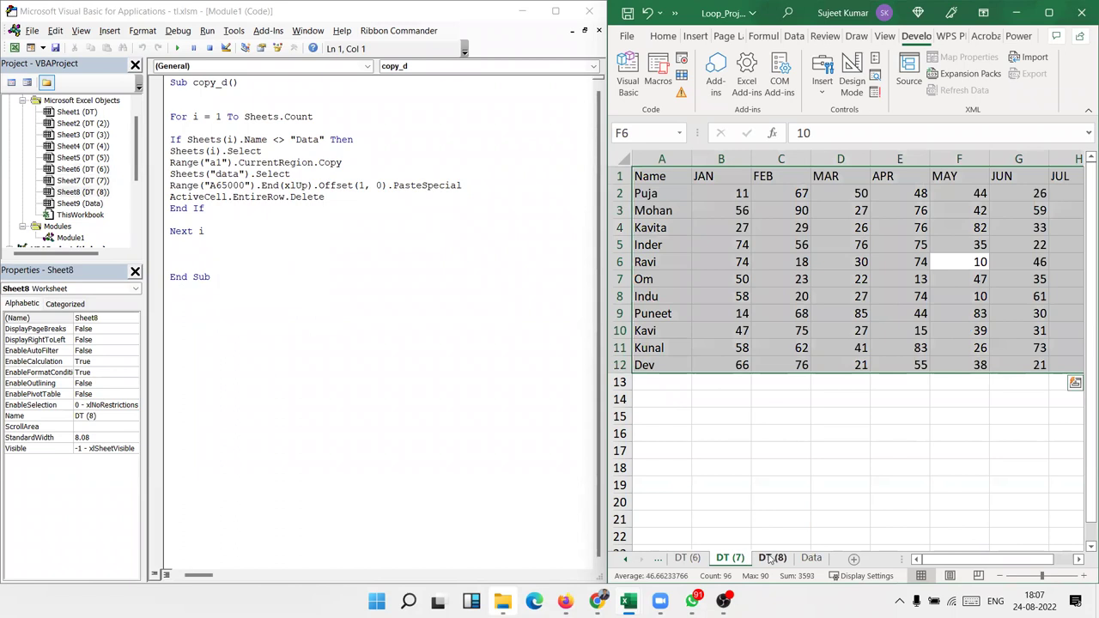
click(772, 559)
click(807, 559)
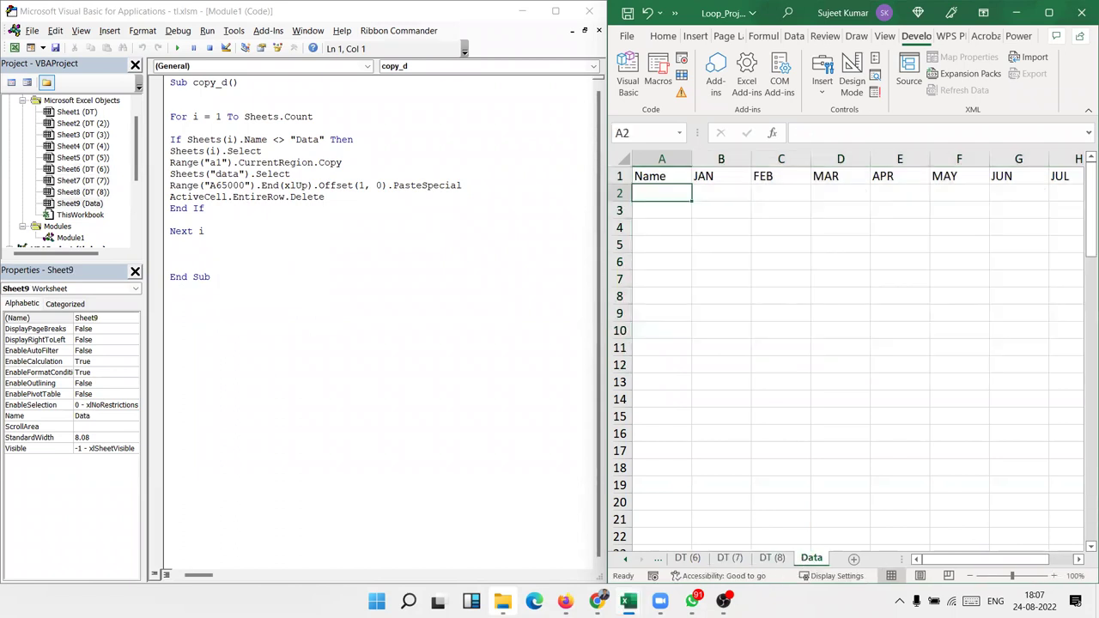
click(729, 559)
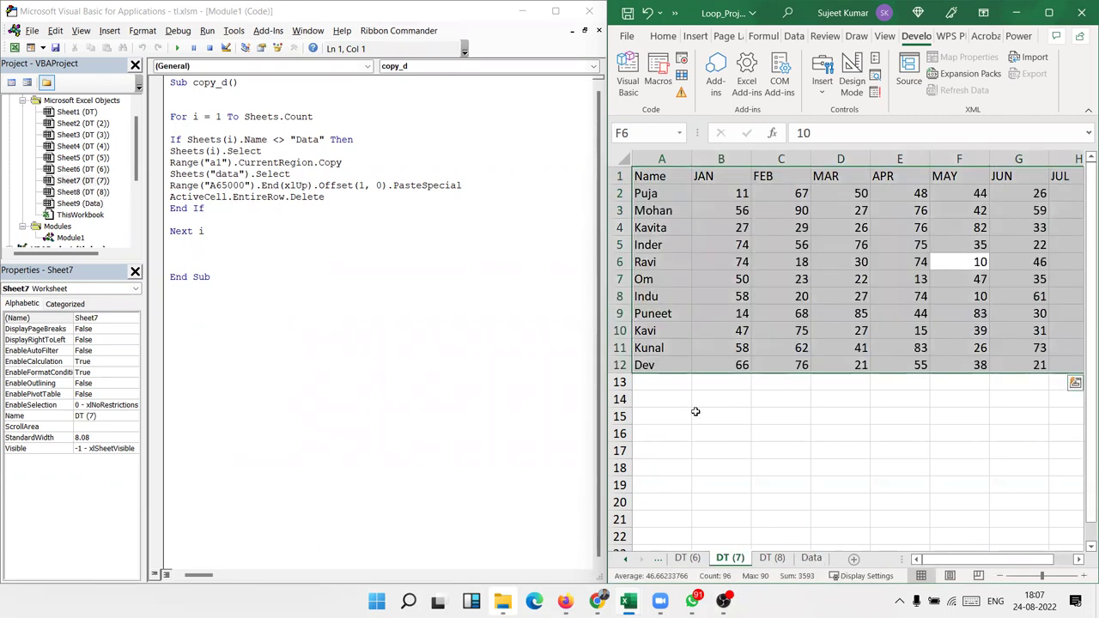
click(777, 199)
click(773, 176)
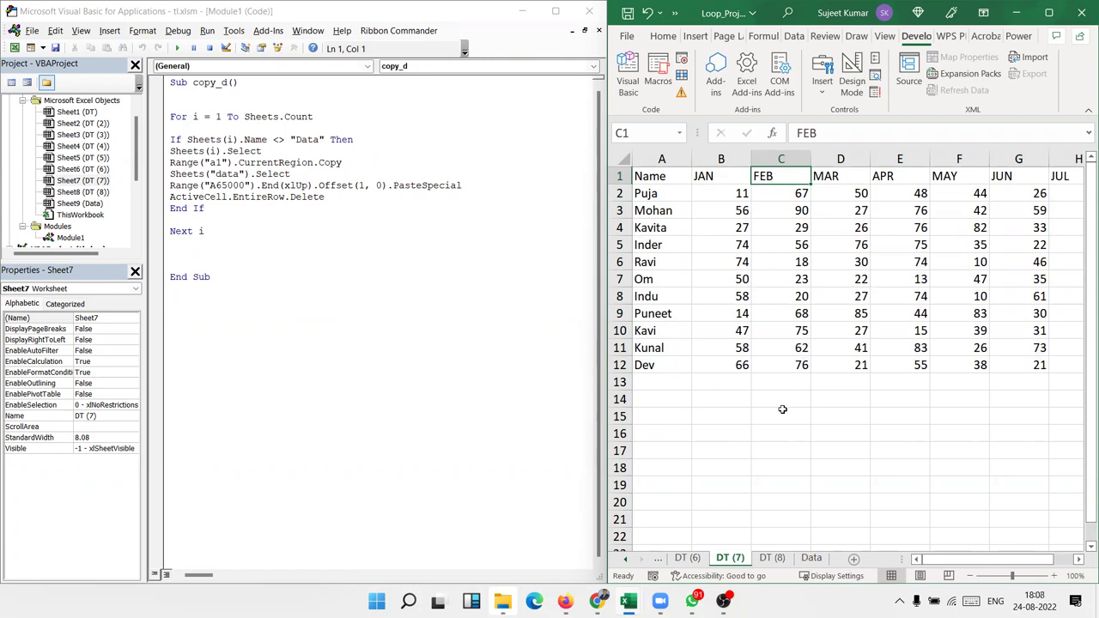
click(822, 556)
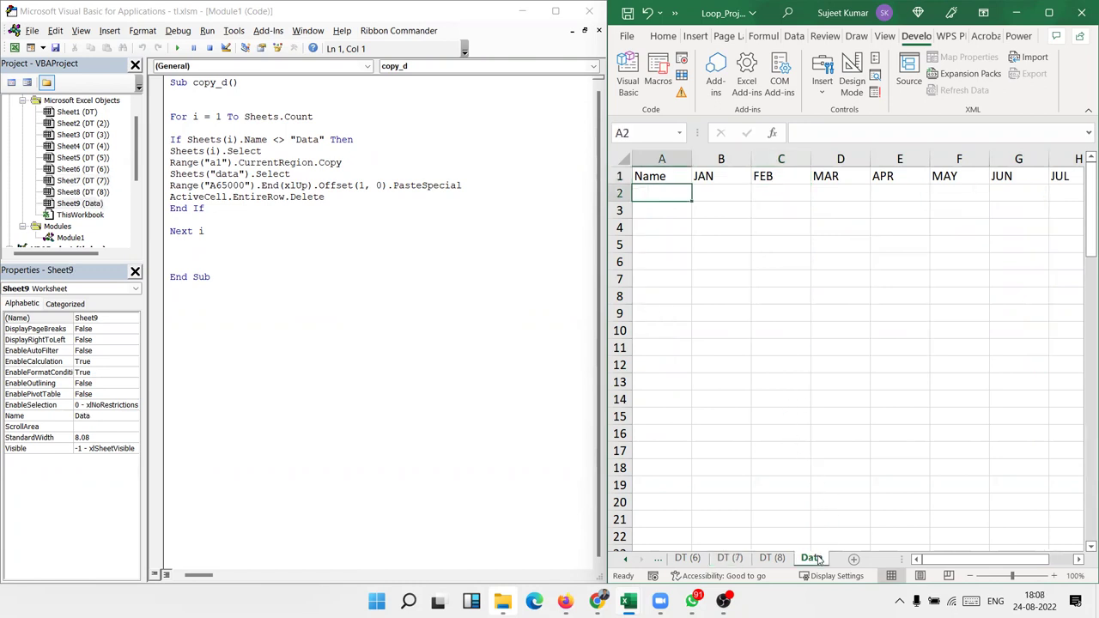
click(724, 179)
Step: Delete the blank lines above End Sub in copy_d
click(777, 175)
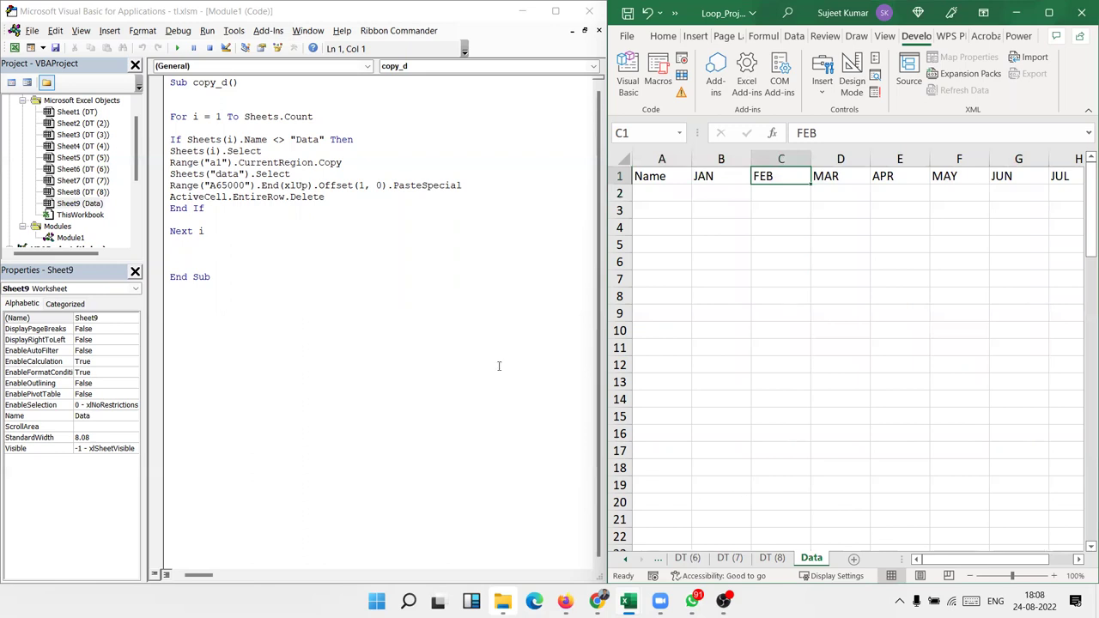
click(207, 258)
click(205, 246)
key(Delete)
key(Delete)
key(Down)
key(Down)
key(Down)
key(Down)
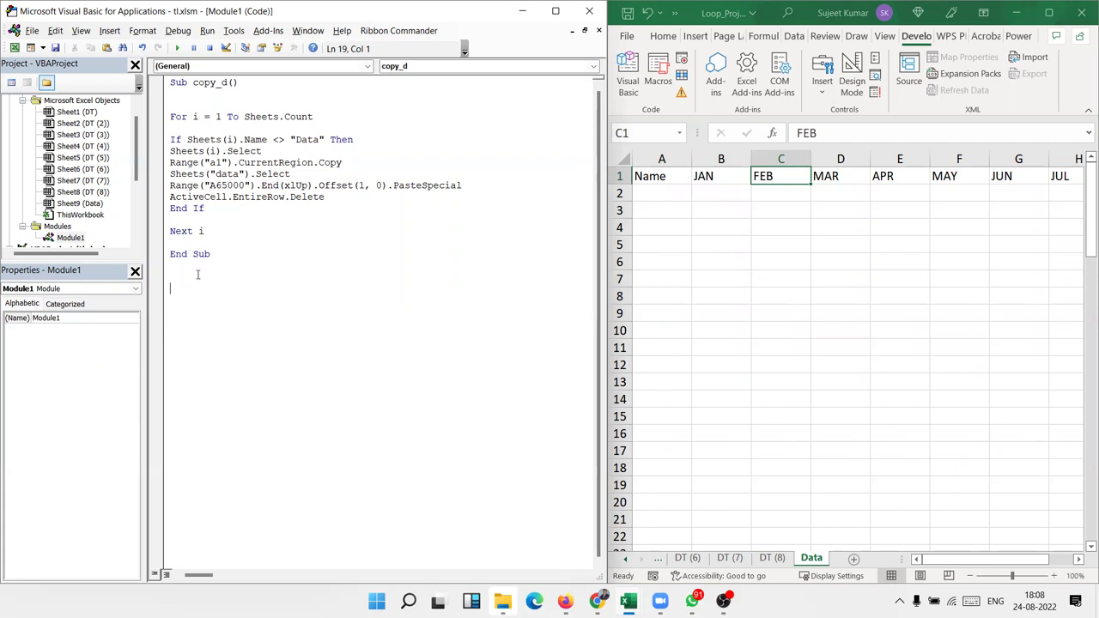
Step: Delete the blank line after Sub copy_d() and type 'sub' below End Sub
click(188, 95)
key(Delete)
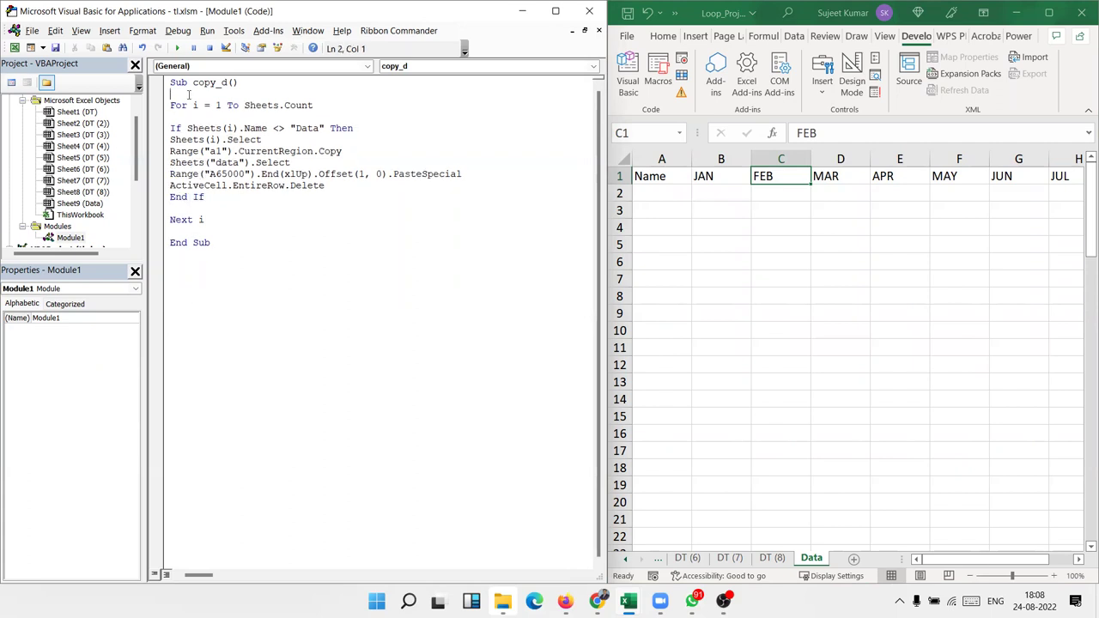
key(Delete)
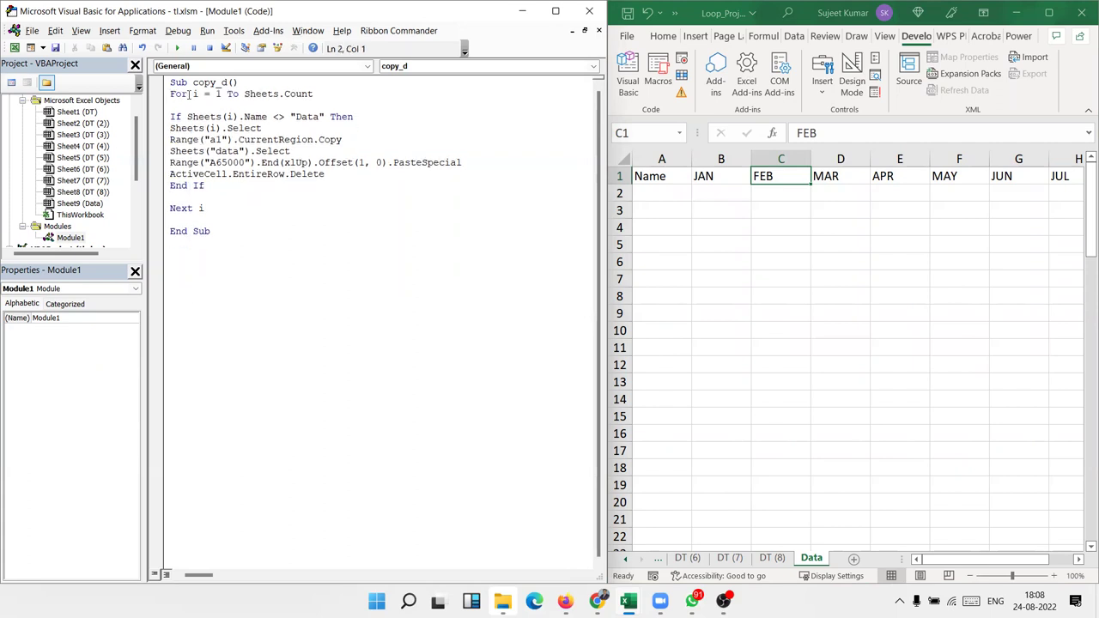
click(208, 275)
text(s)
text(ub)
Step: Dismiss the compile error and declare Sub copy_k() below copy_d
click(304, 223)
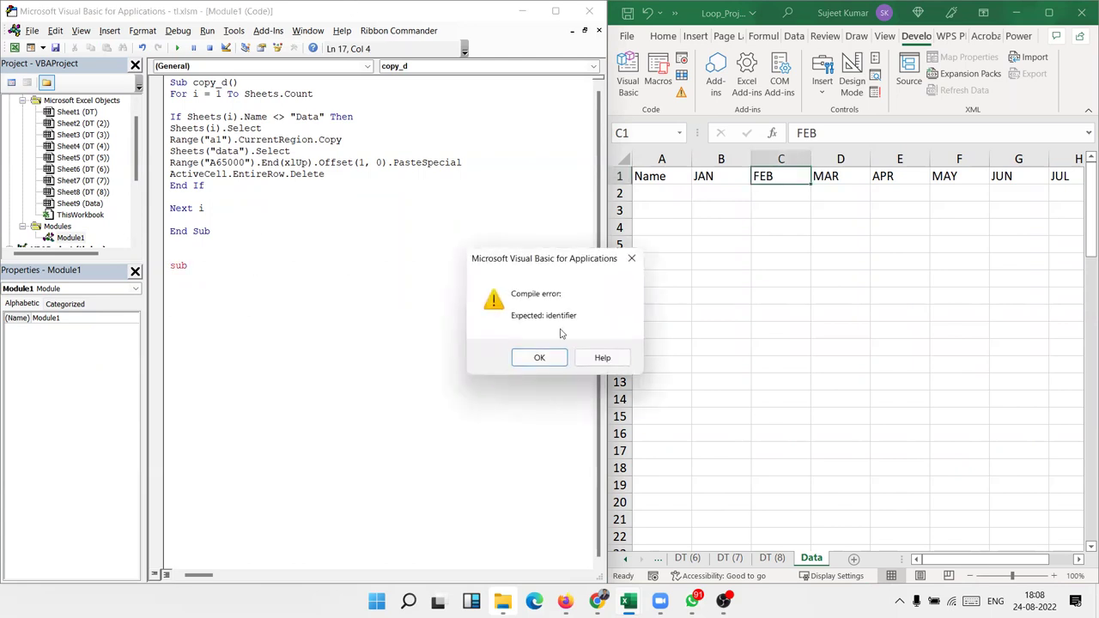
click(539, 357)
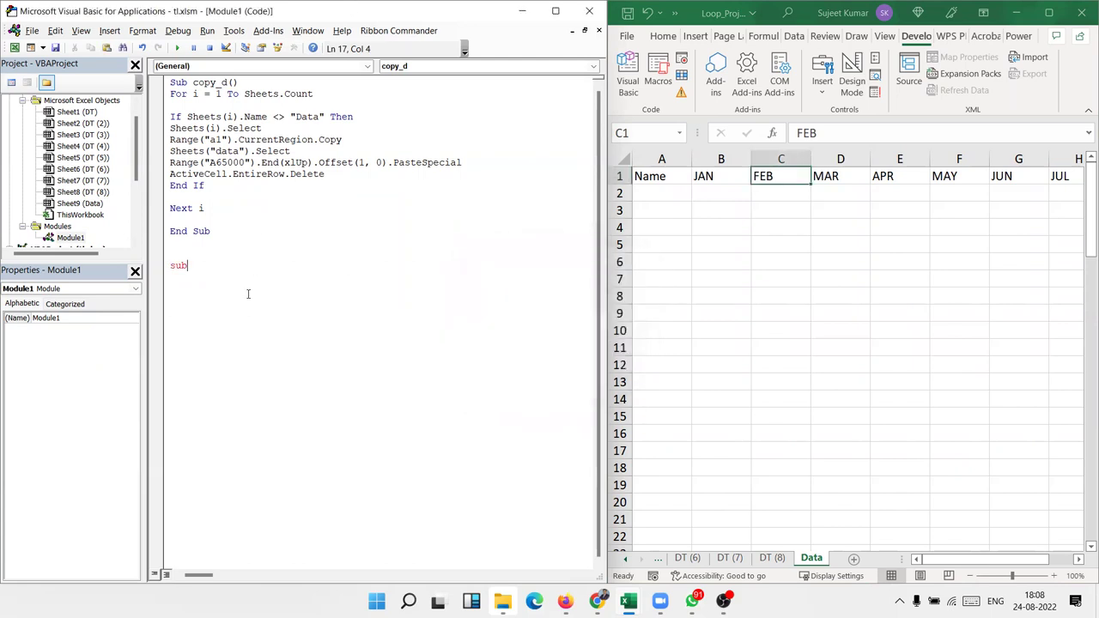
text(com)
key(BackSpace)
text(py)
text(_)
text(k)
text(())
key(Return)
Step: Inside copy_k, start the loop line 'for i = 1 to sheetes'
key(Return)
key(Return)
key(Return)
key(Return)
key(Return)
key(Up)
key(Up)
key(Up)
key(Up)
key(Return)
key(Up)
text(for i = )
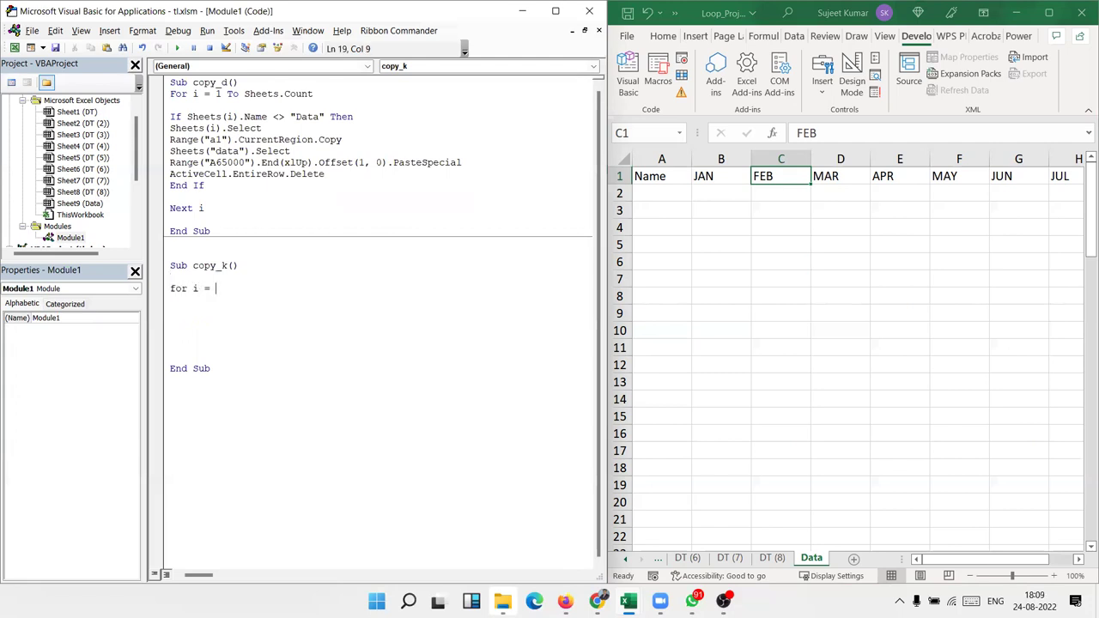
text(1 to )
text(s)
text(hee)
text(tes)
Step: Complete the loop header as For i = 1 To Sheets.Count - 1
key(BackSpace)
key(BackSpace)
text(s)
text(.coun)
key(Tab)
text(-1)
key(Return)
Step: Close the loop with Next i, leaving blank lines for its body
text(\)
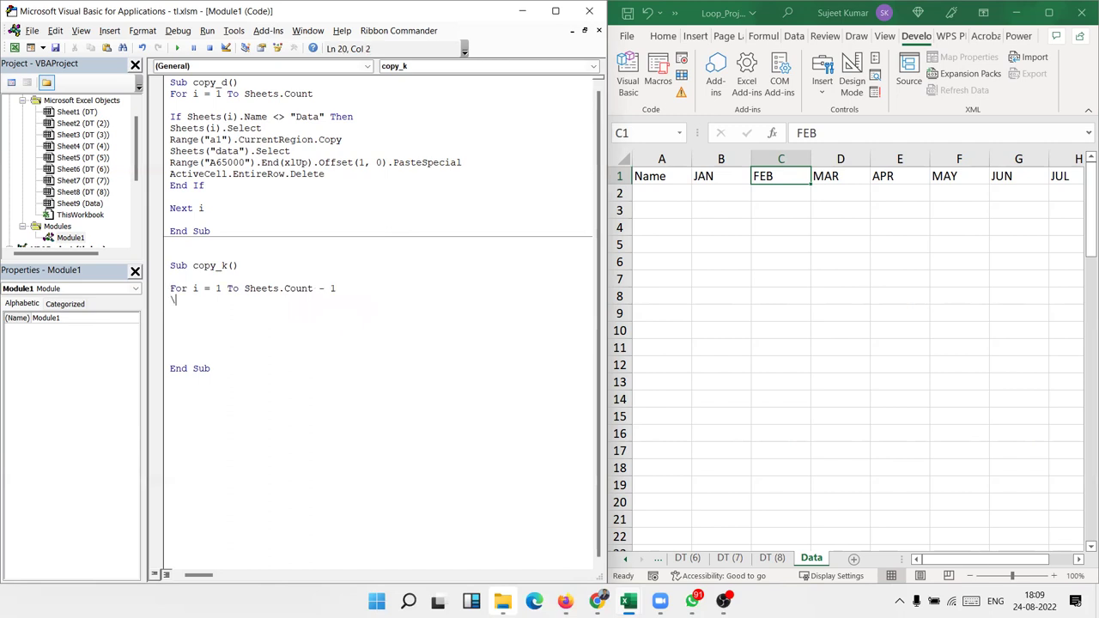
key(BackSpace)
key(Return)
key(Return)
key(Return)
text(next i)
key(Up)
key(Up)
key(Return)
key(Up)
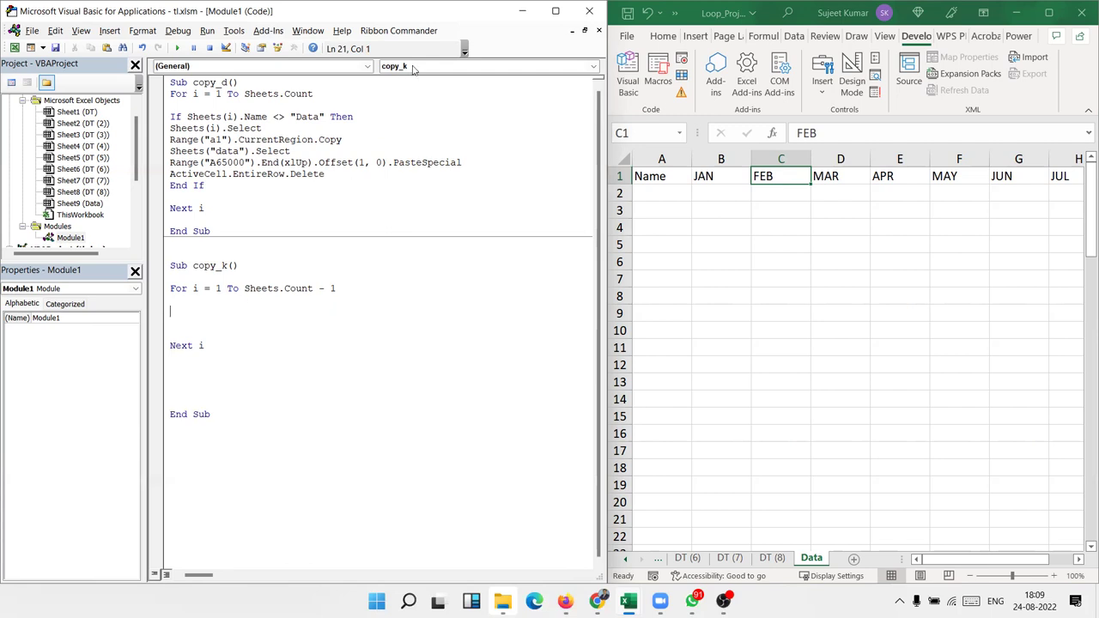
Step: Switch to the DT (6) sheet in Excel
click(239, 300)
click(687, 559)
click(627, 560)
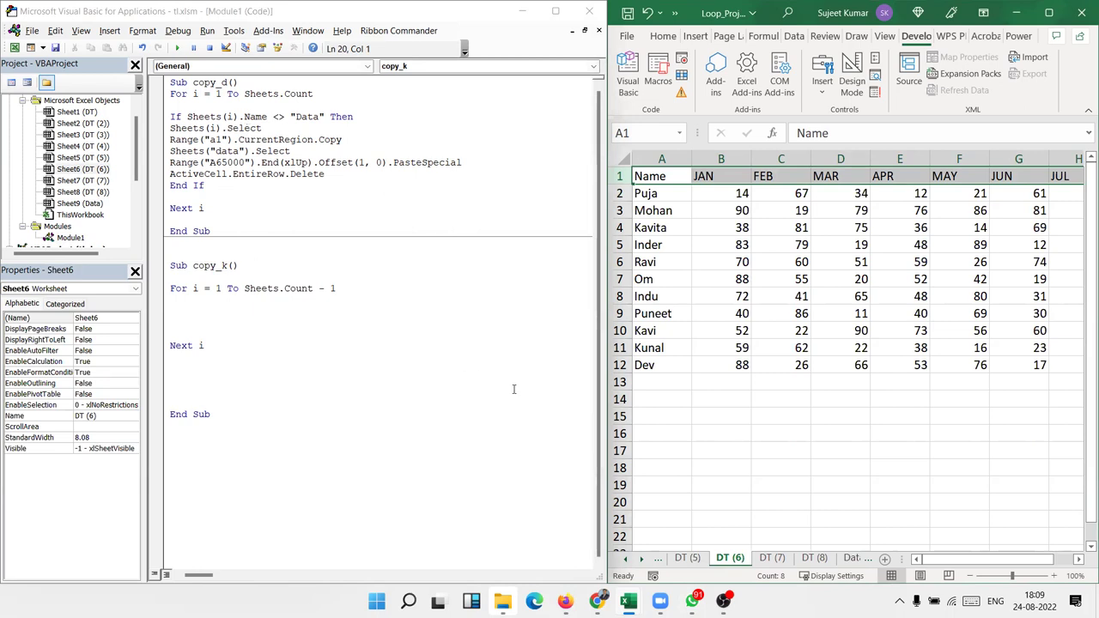
Step: Add a blank line above Next i inside the copy_k loop
click(702, 307)
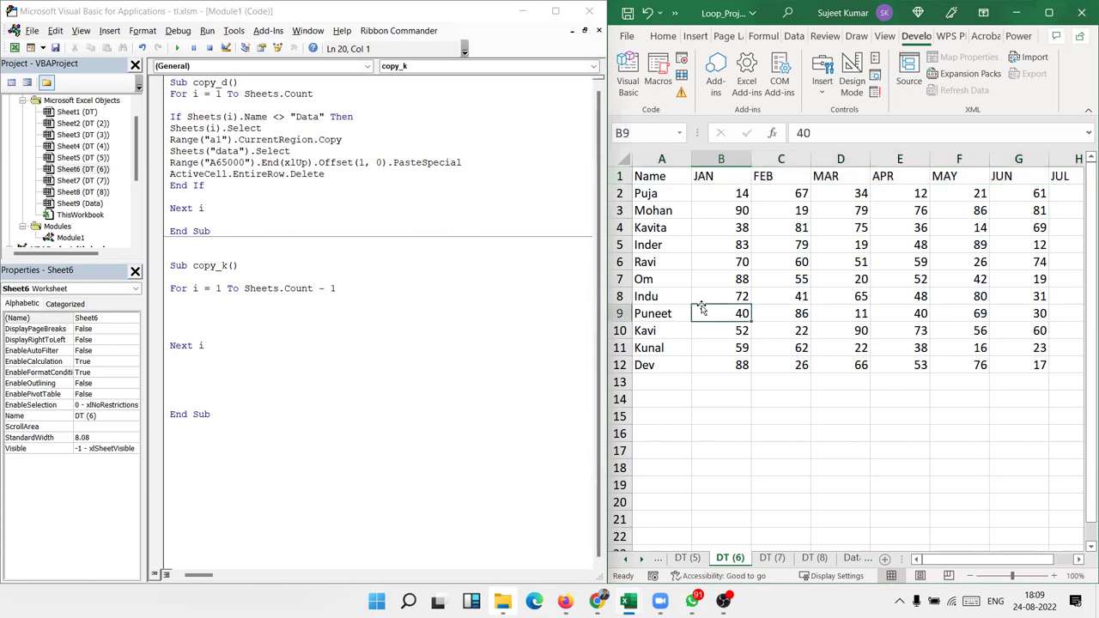
click(184, 309)
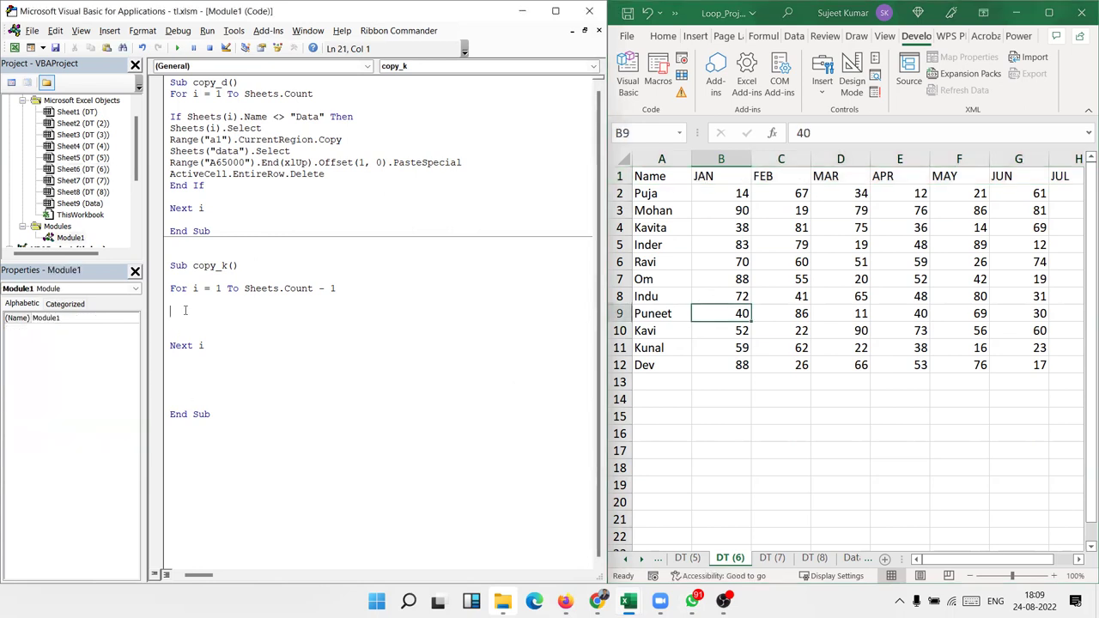
key(Return)
key(Up)
Step: Declare Dim h As String above the For loop
key(Up)
key(Up)
key(Return)
key(Up)
key(Up)
text(di)
key(BackSpace)
text(m h )
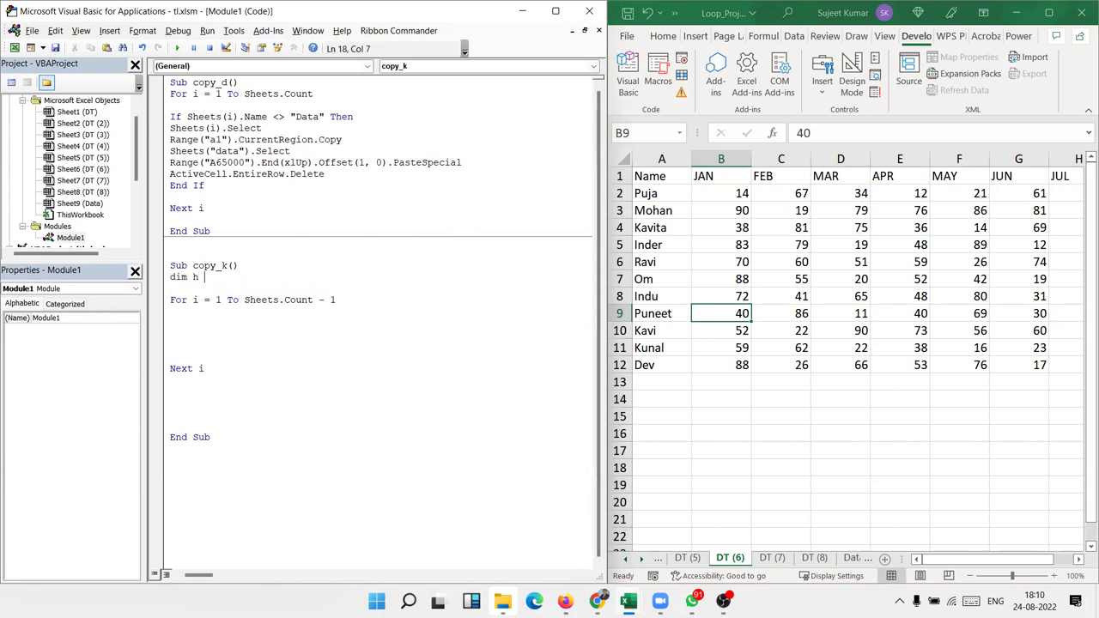
text(as st)
key(Tab)
Step: Begin an inner loop line 'for j = 1 to' inside the sheet loop
key(Down)
key(Down)
key(Down)
text(s)
key(BackSpace)
key(Return)
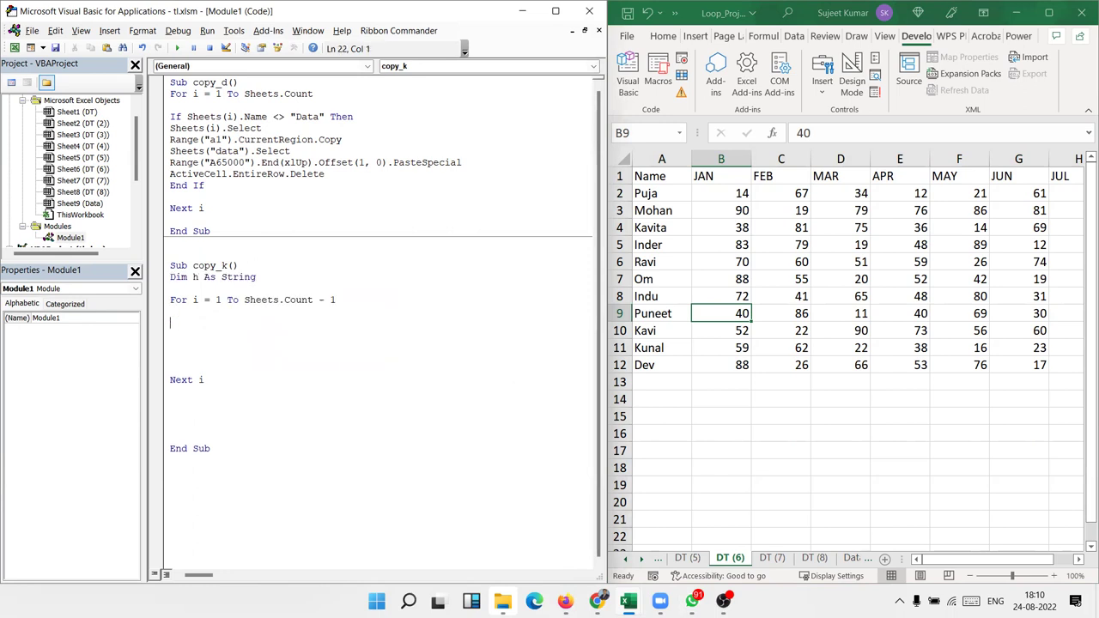
text(for )
text(i )
text(=)
key(BackSpace)
key(BackSpace)
key(BackSpace)
text(= )
text(1 to sheets)
key(BackSpace)
key(BackSpace)
key(BackSpace)
key(BackSpace)
key(BackSpace)
click(675, 177)
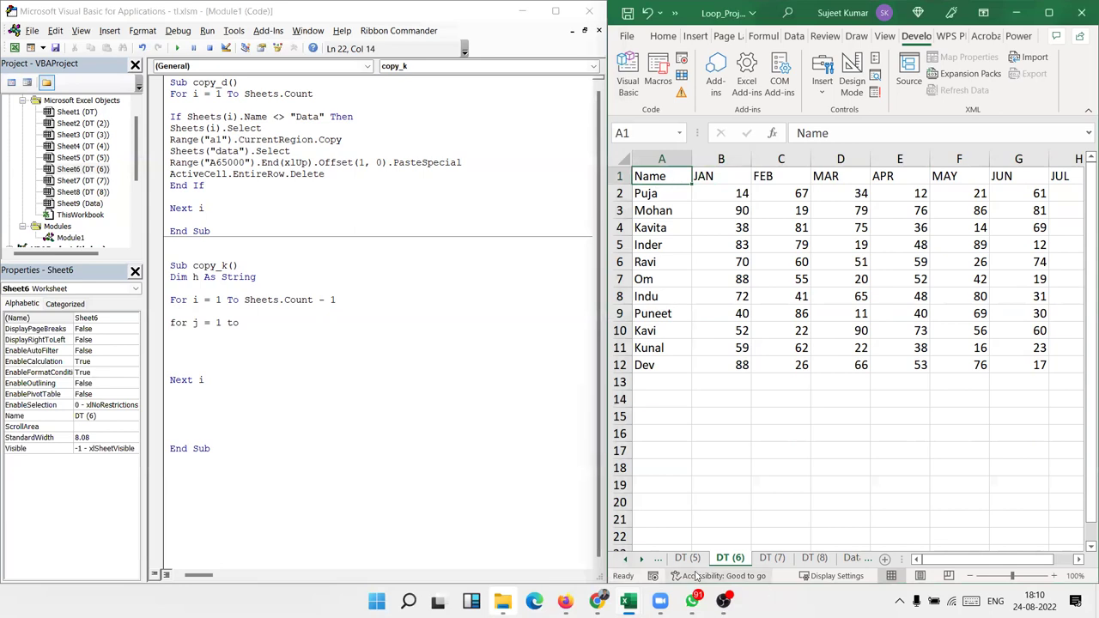
Step: Open the Data sheet and check its header row A1:H1, Name through JUL
click(644, 559)
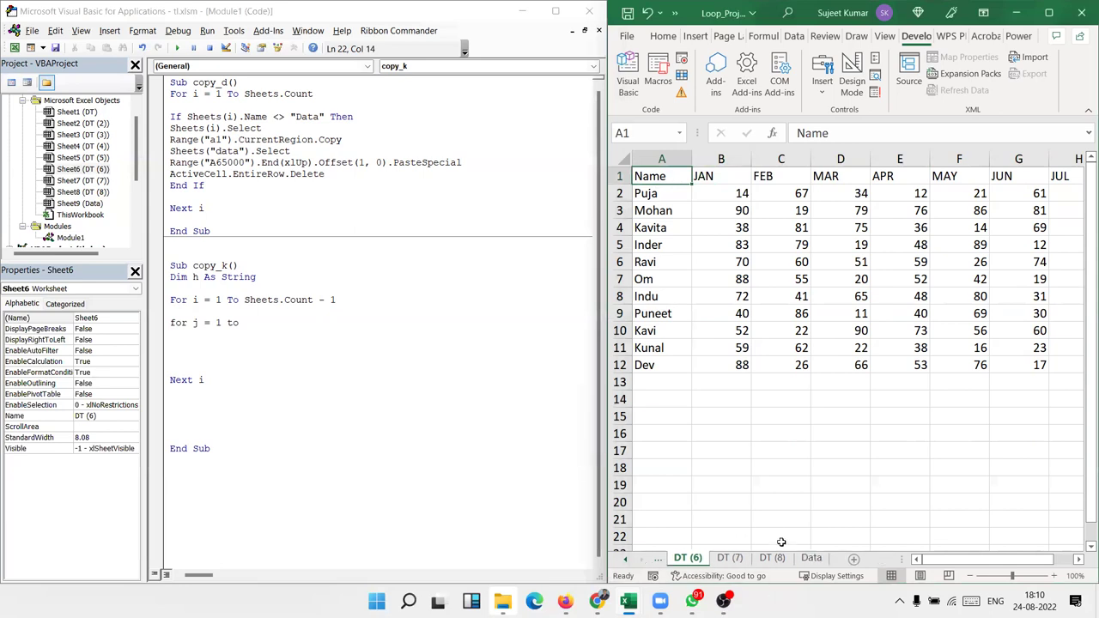
click(811, 558)
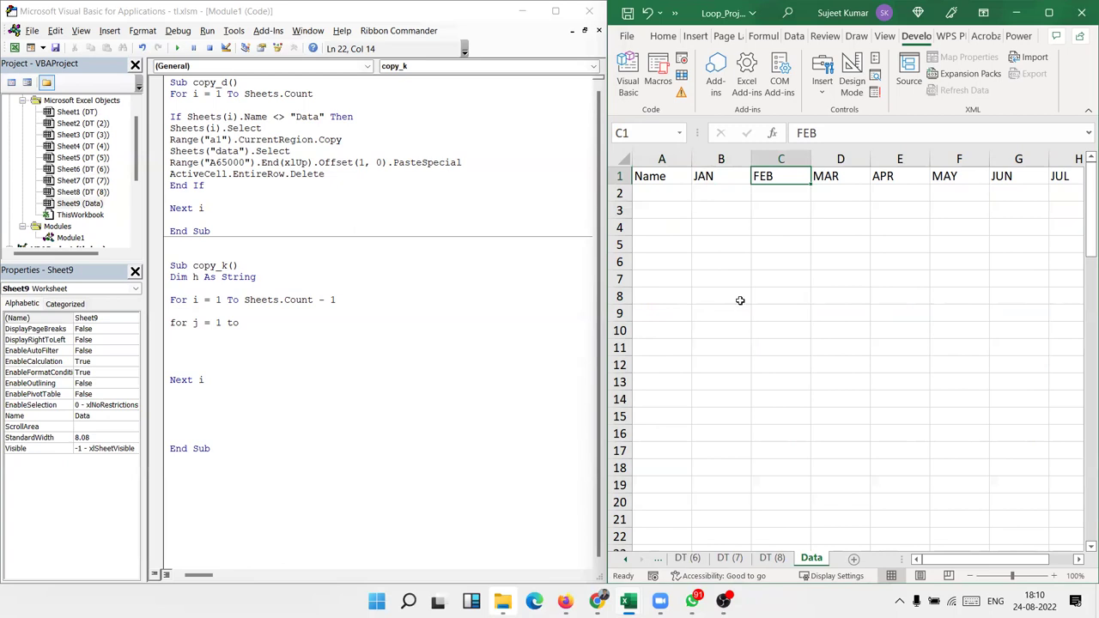
key(Home)
key(ctrl+shift+Right)
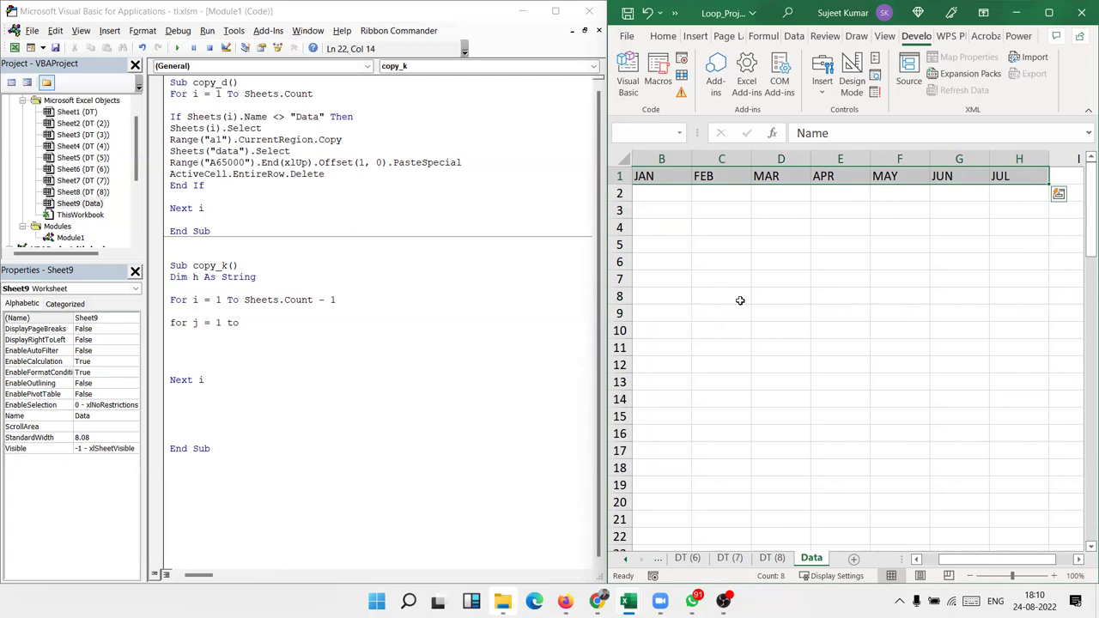
click(1017, 175)
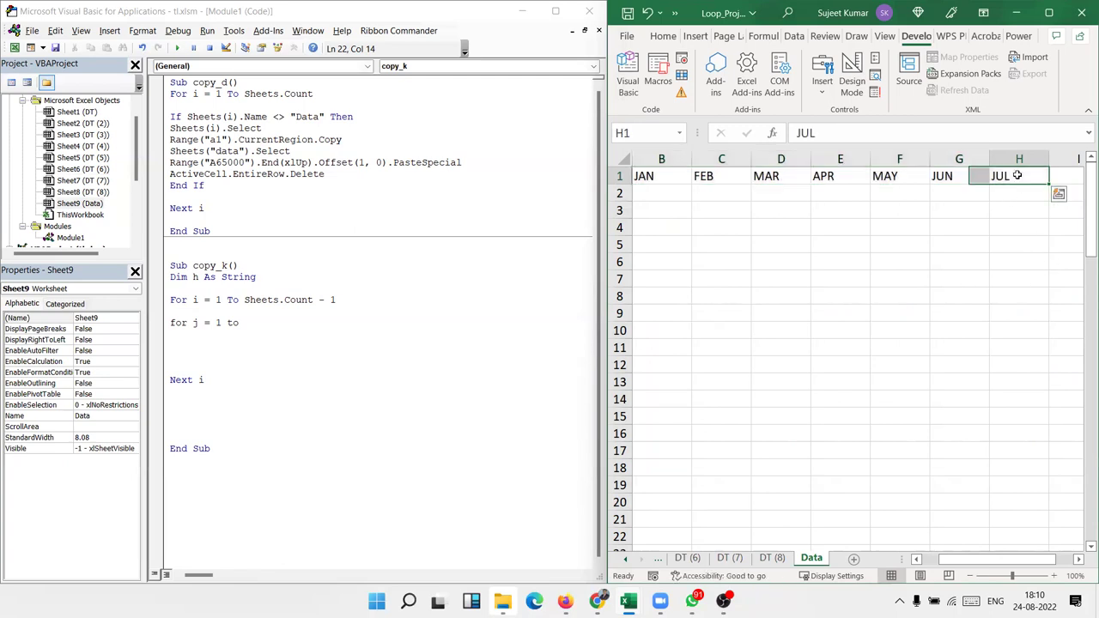
key(Home)
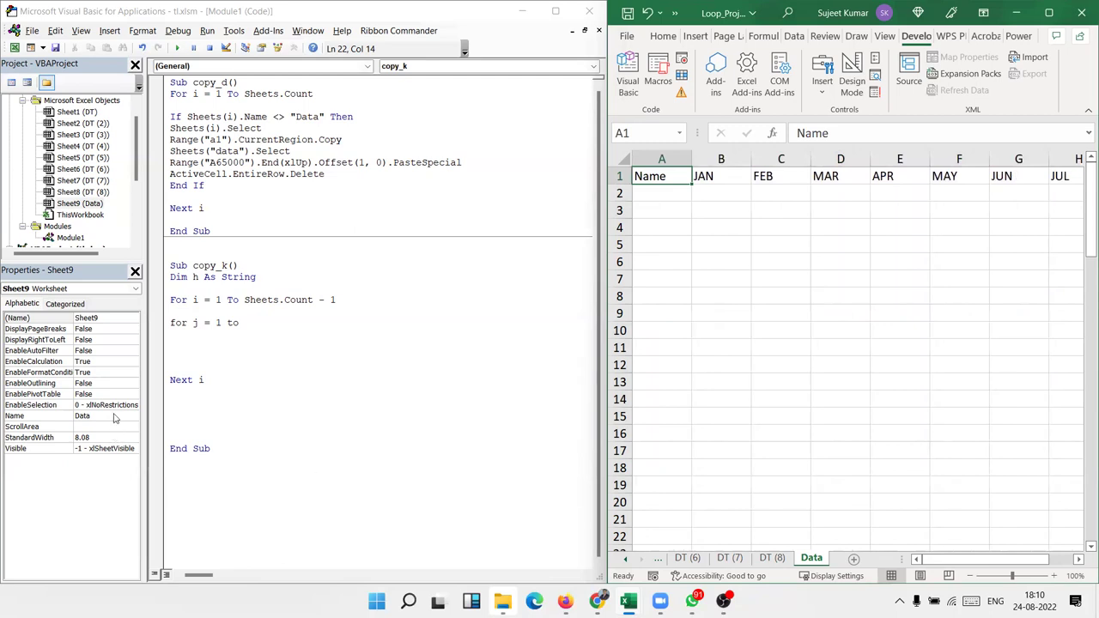
click(300, 338)
Step: Complete the inner loop as For j = 1 To 8 with Next i below it
key(Return)
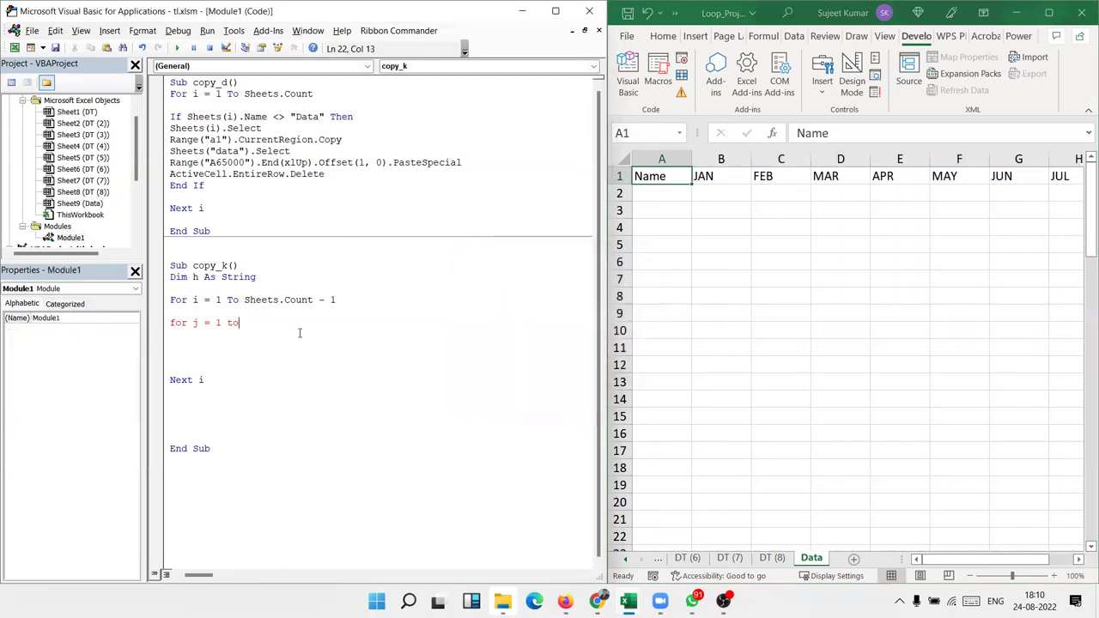
text(8)
key(Return)
key(Return)
text(next i)
click(199, 322)
key(Return)
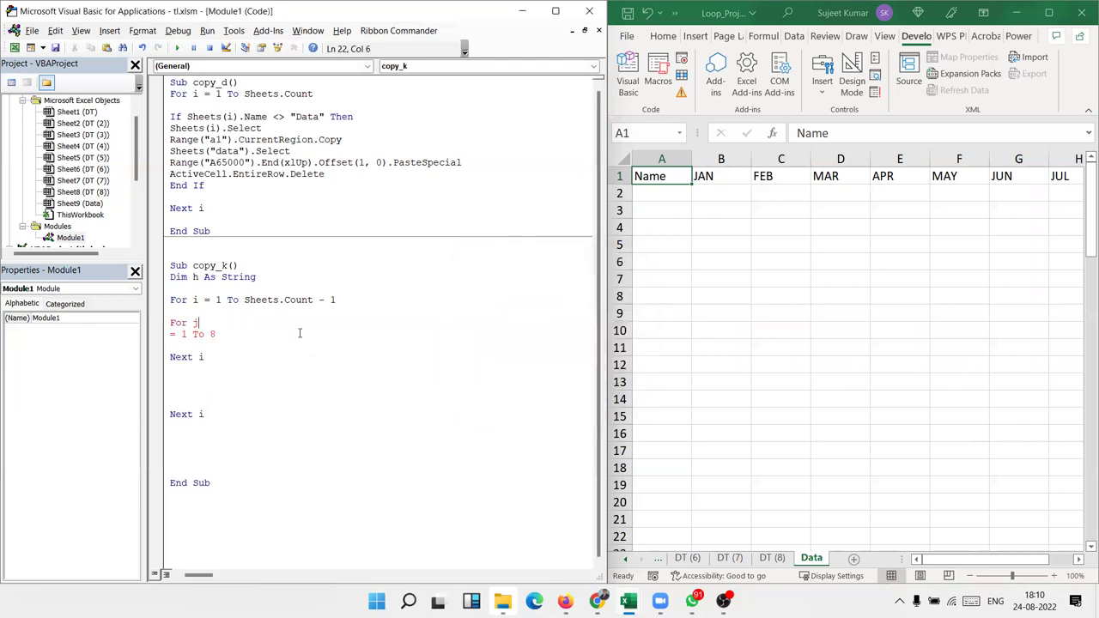
key(Delete)
key(Down)
key(Return)
key(Return)
key(Return)
key(Up)
key(Up)
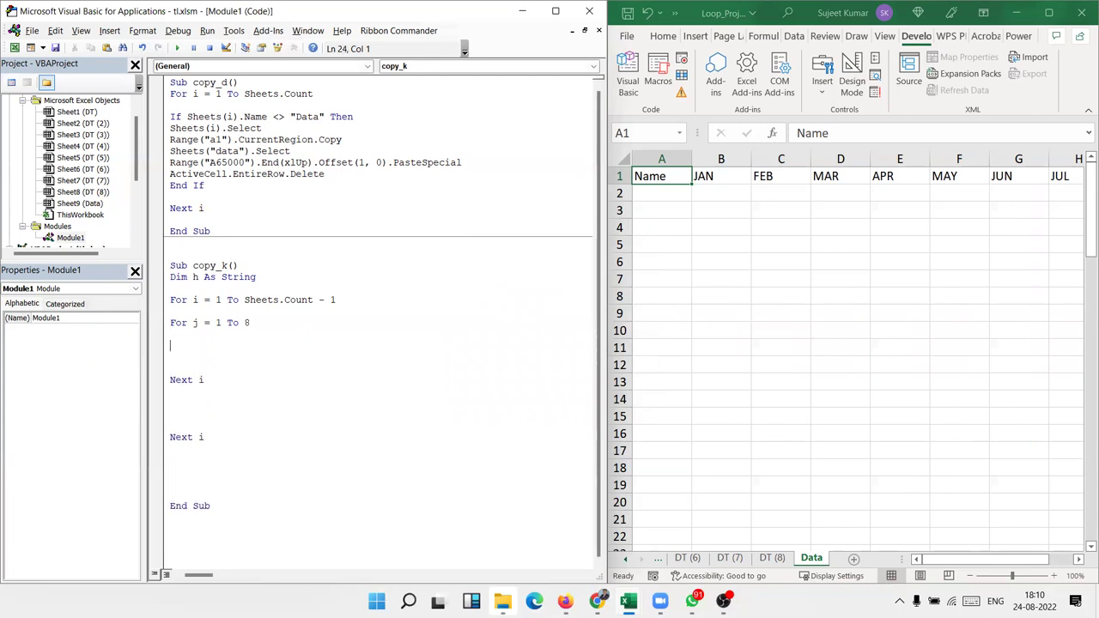
key(Up)
Step: Add h = Cells(1, j).Value as the first line of the j loop
text(h=cells)
text((1,)
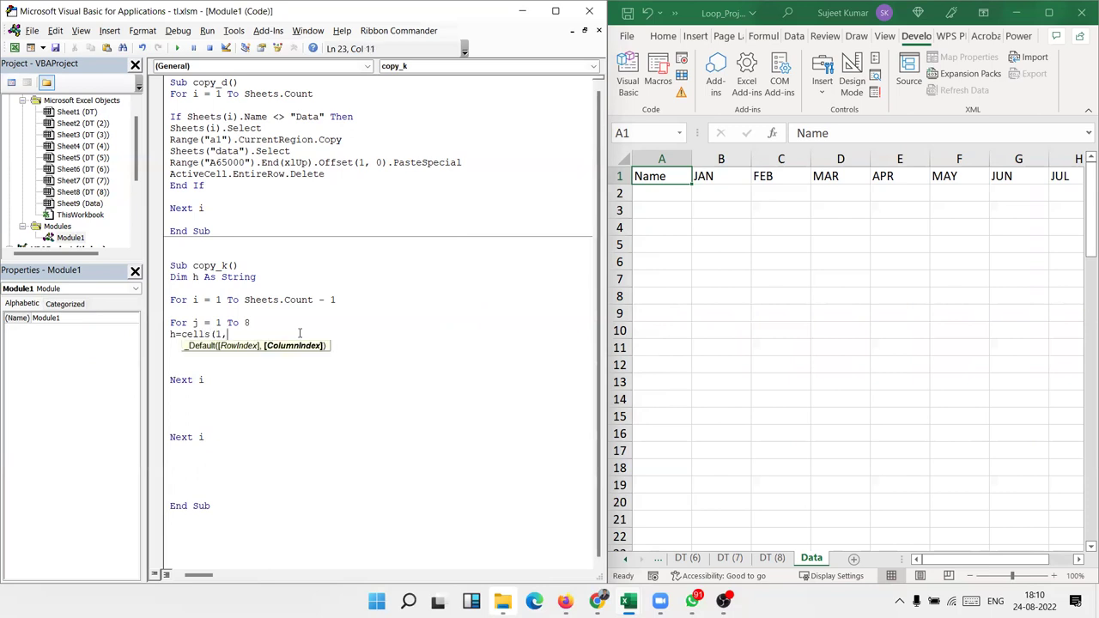
text(j).value)
key(Return)
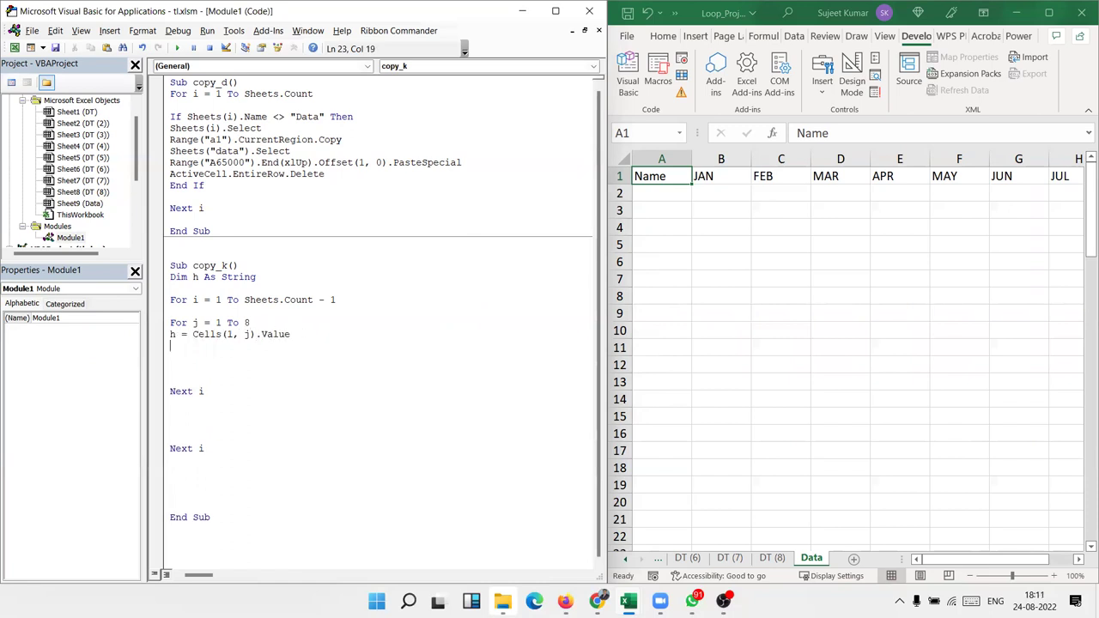
key(Return)
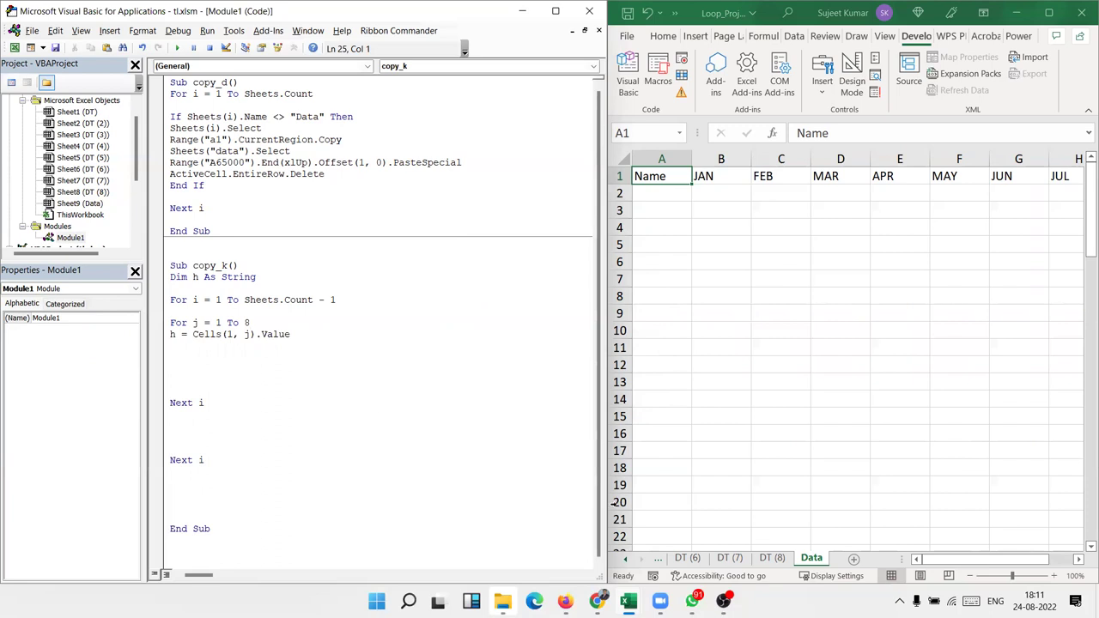
Step: After viewing the DT sheet's table, add Sheets(i).Select below the h line
click(625, 559)
click(625, 559)
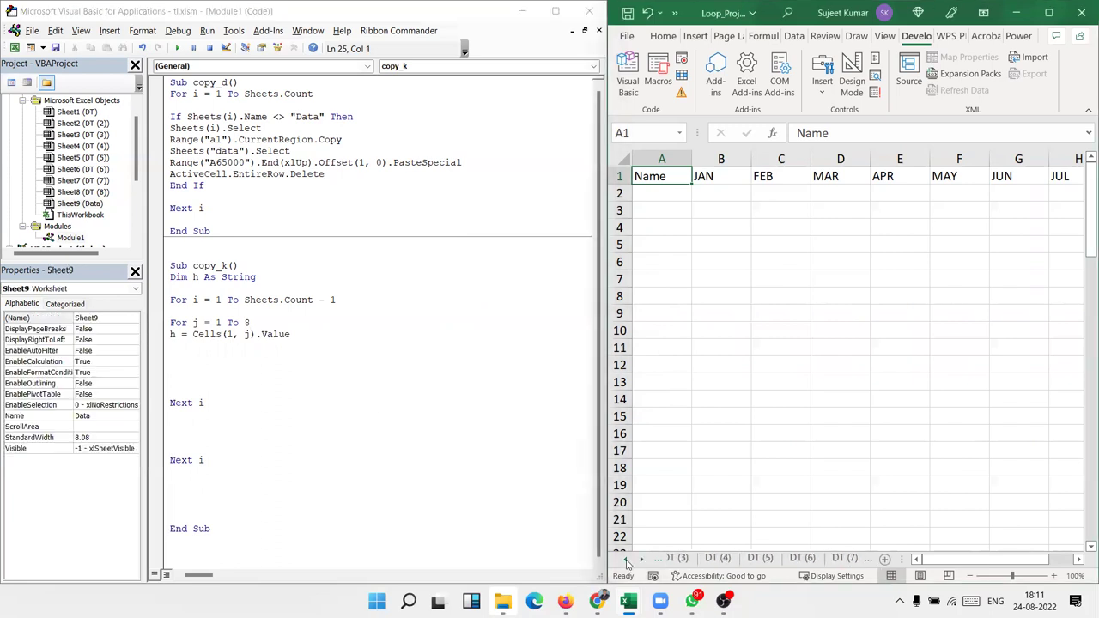
click(684, 558)
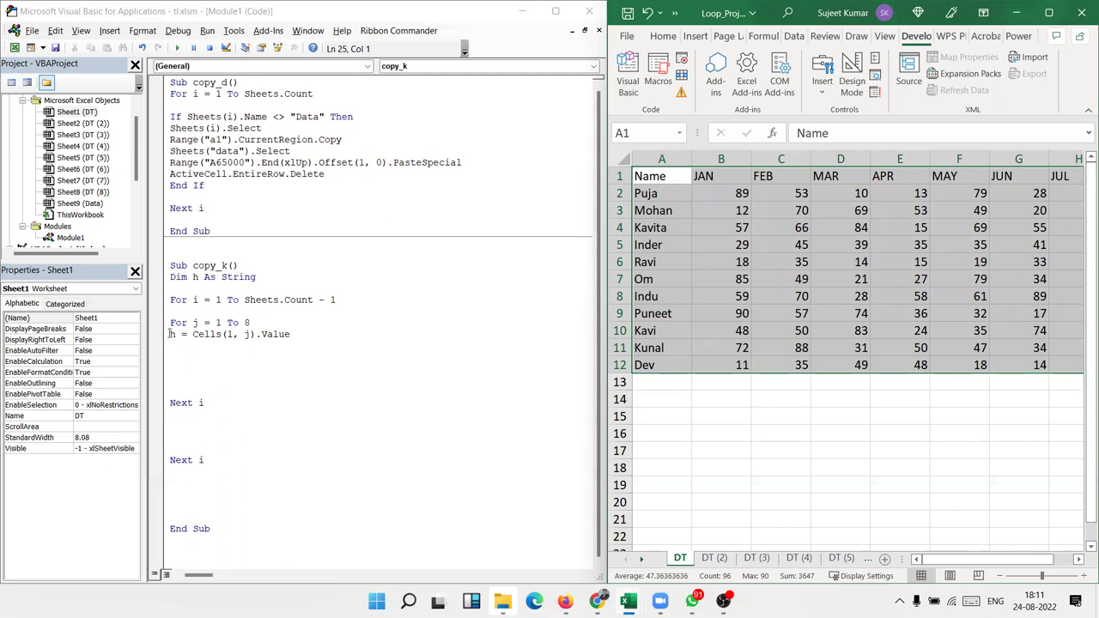
click(183, 343)
key(Return)
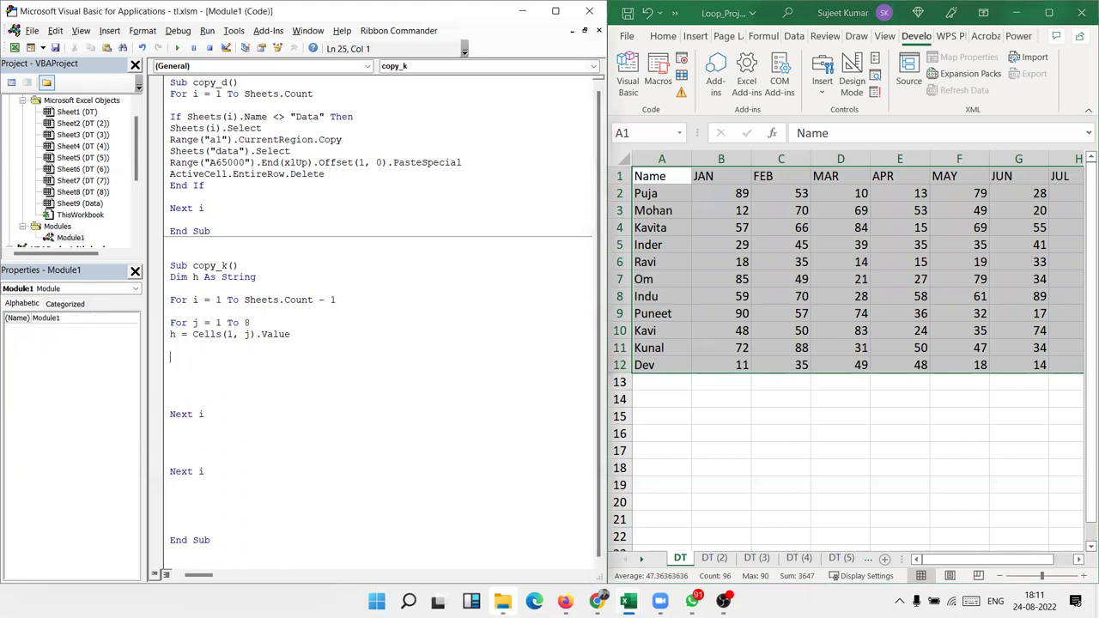
click(190, 351)
text(she)
text(ets)
text((i)
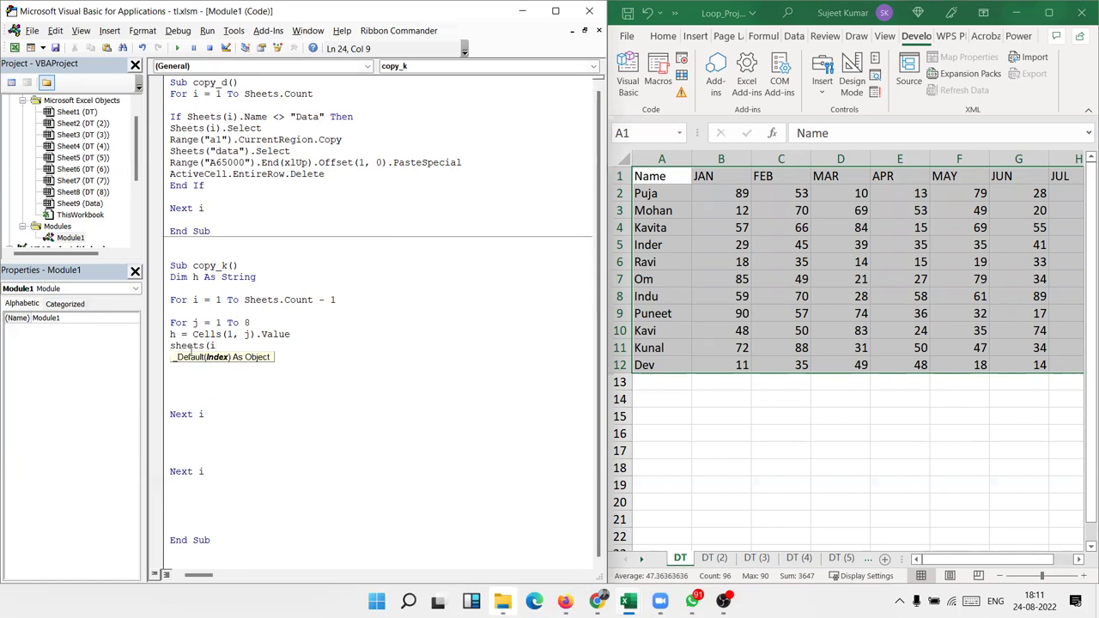
text().select)
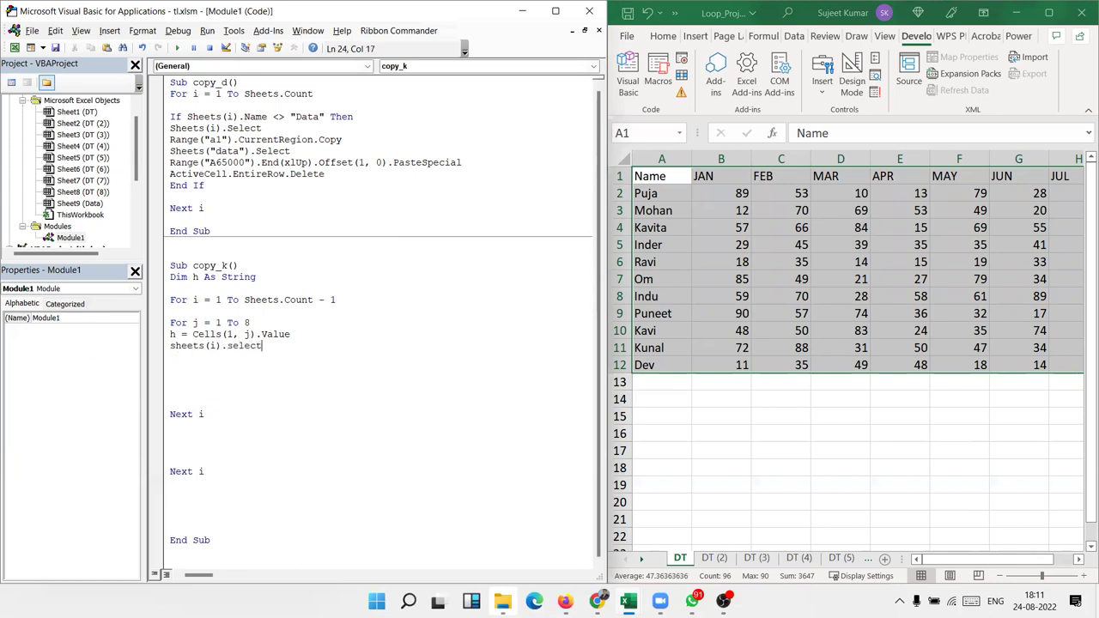
key(Return)
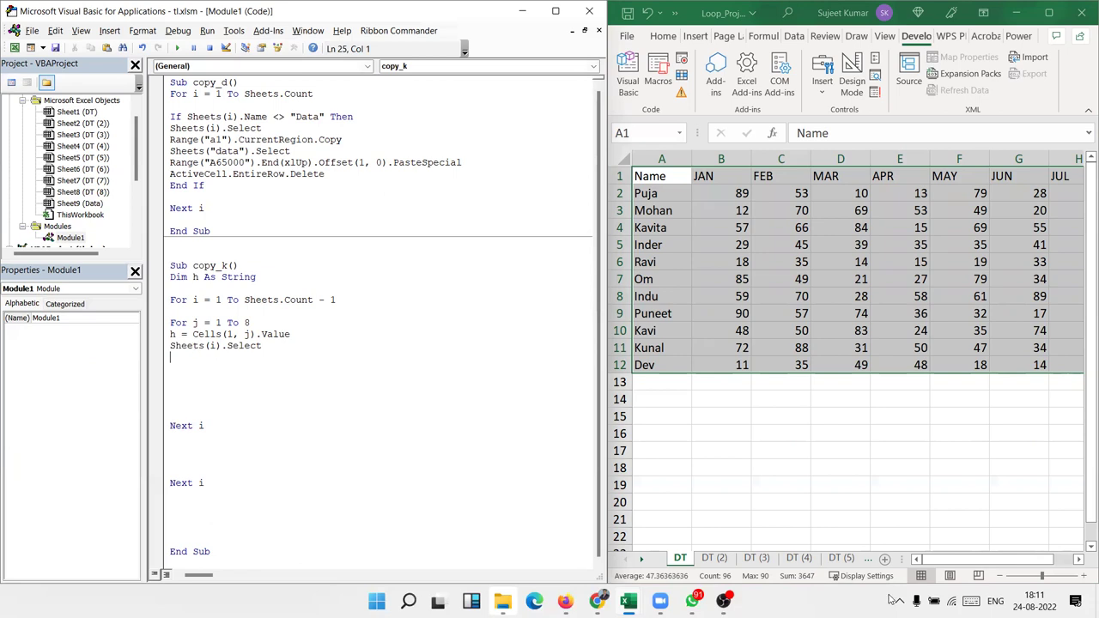
click(642, 560)
click(644, 560)
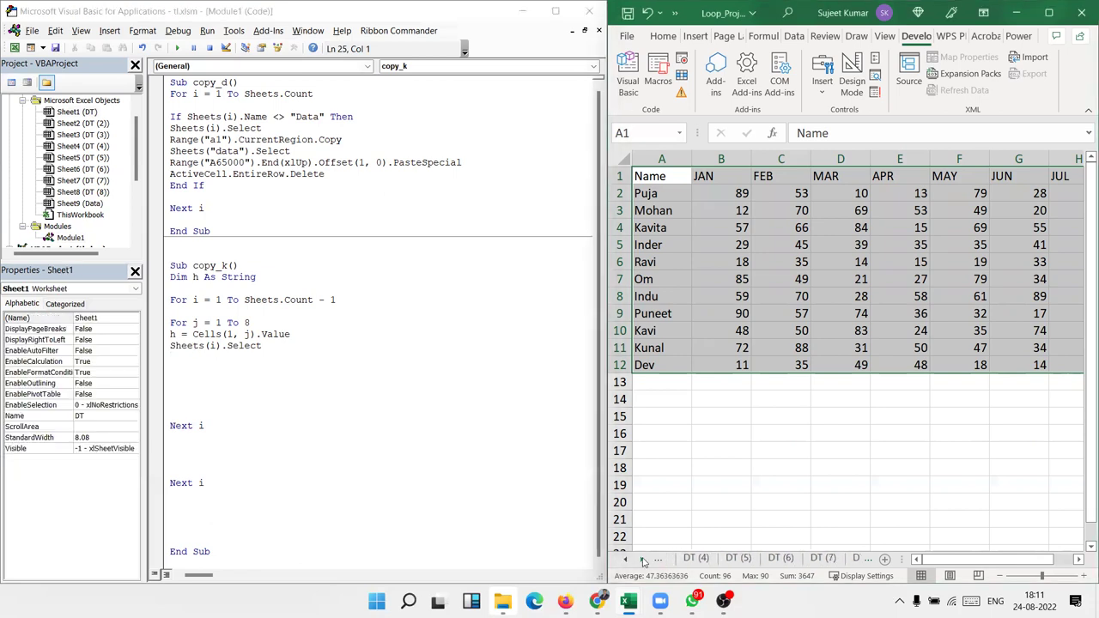
click(728, 559)
click(811, 558)
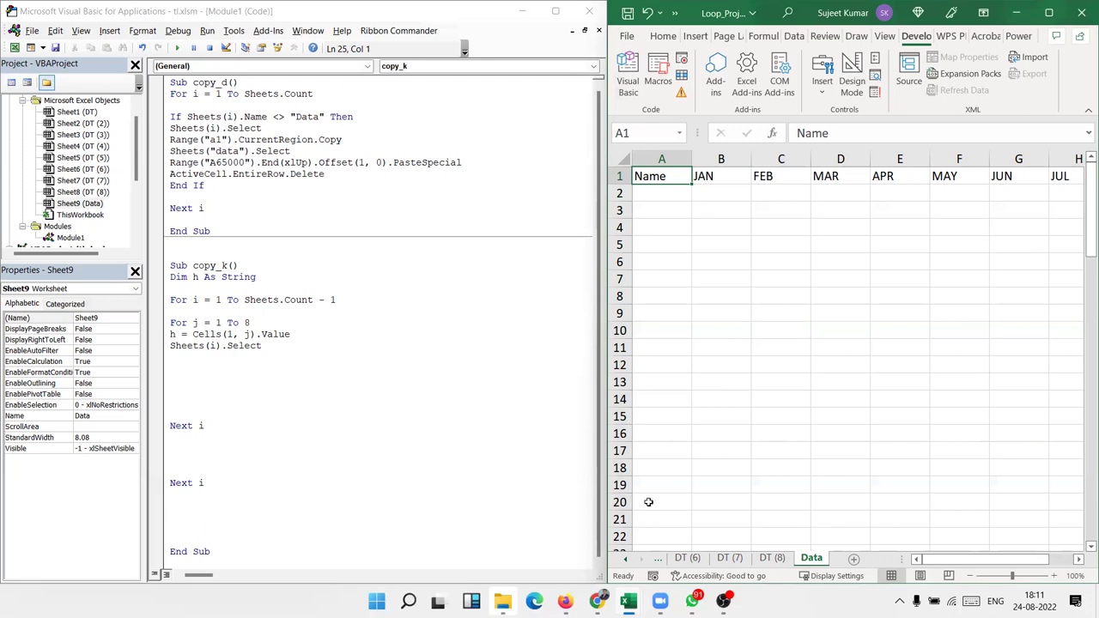
click(626, 559)
click(626, 559)
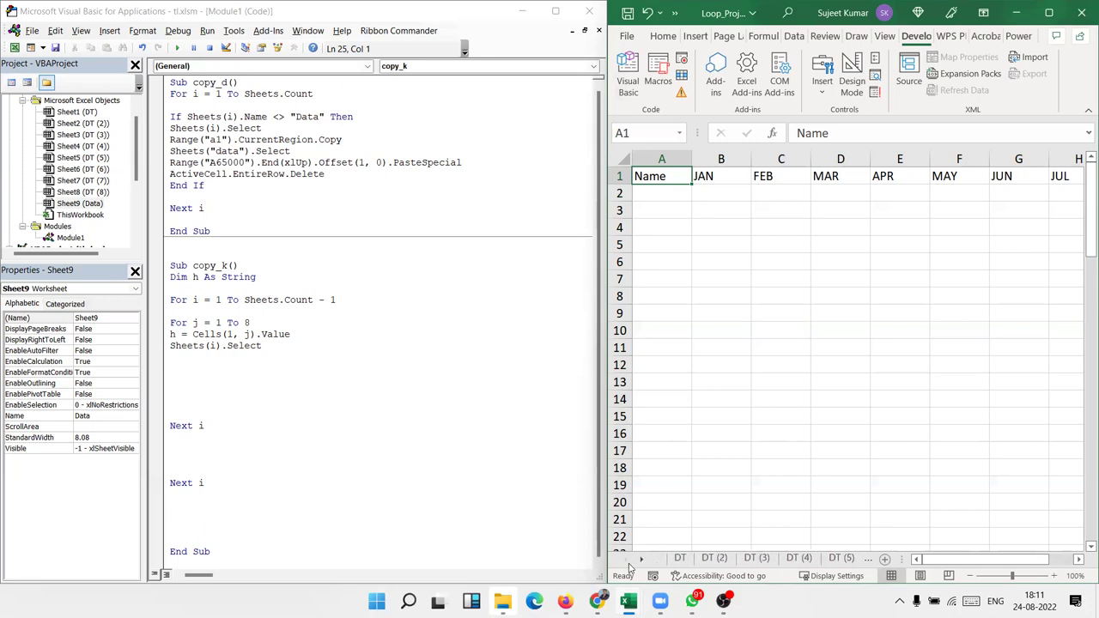
click(679, 558)
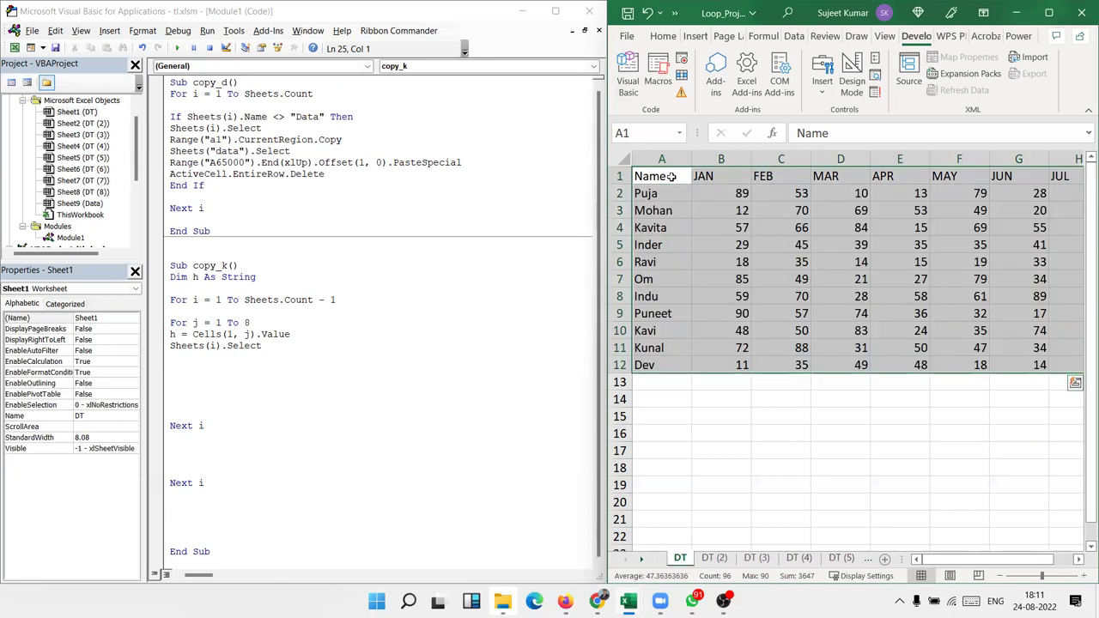
click(668, 173)
key(ctrl+shift+Right)
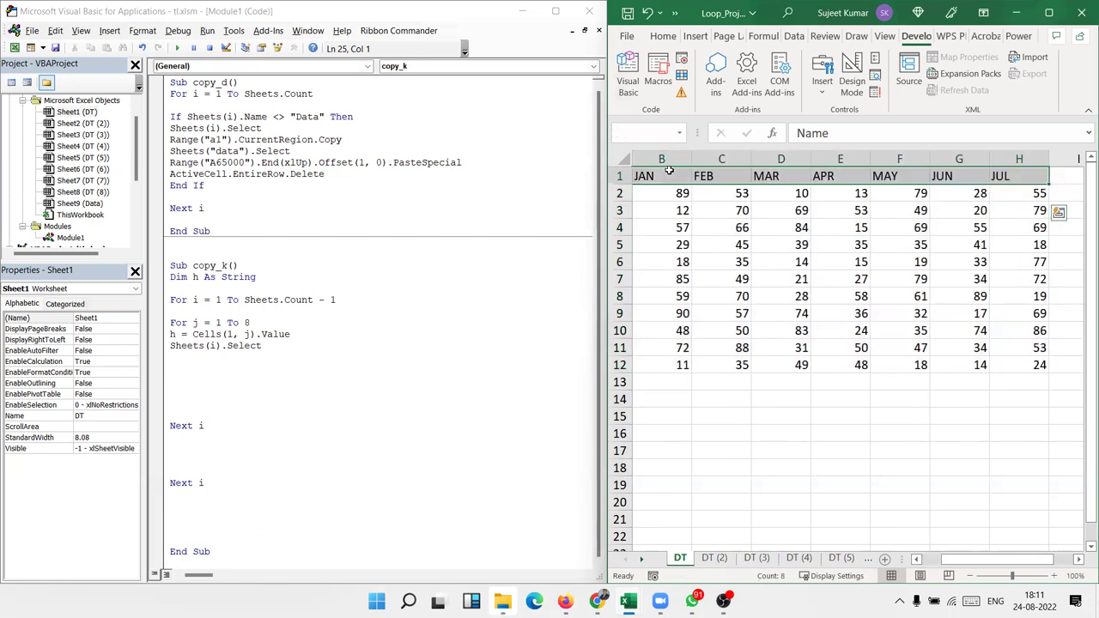
key(ctrl+Home)
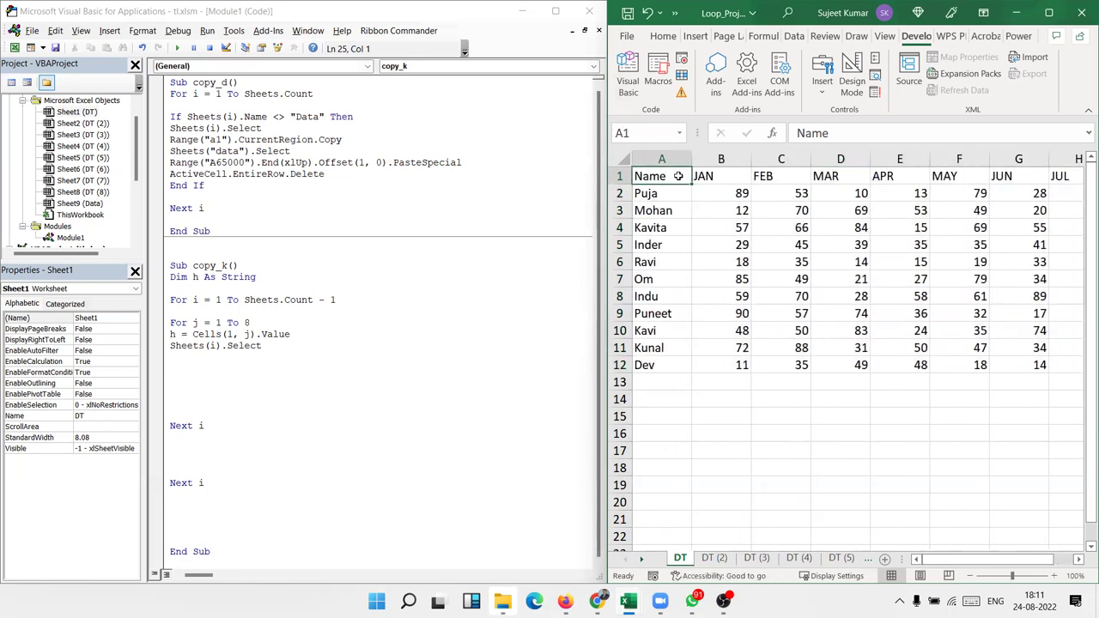
drag(688, 176, 1017, 163)
click(176, 368)
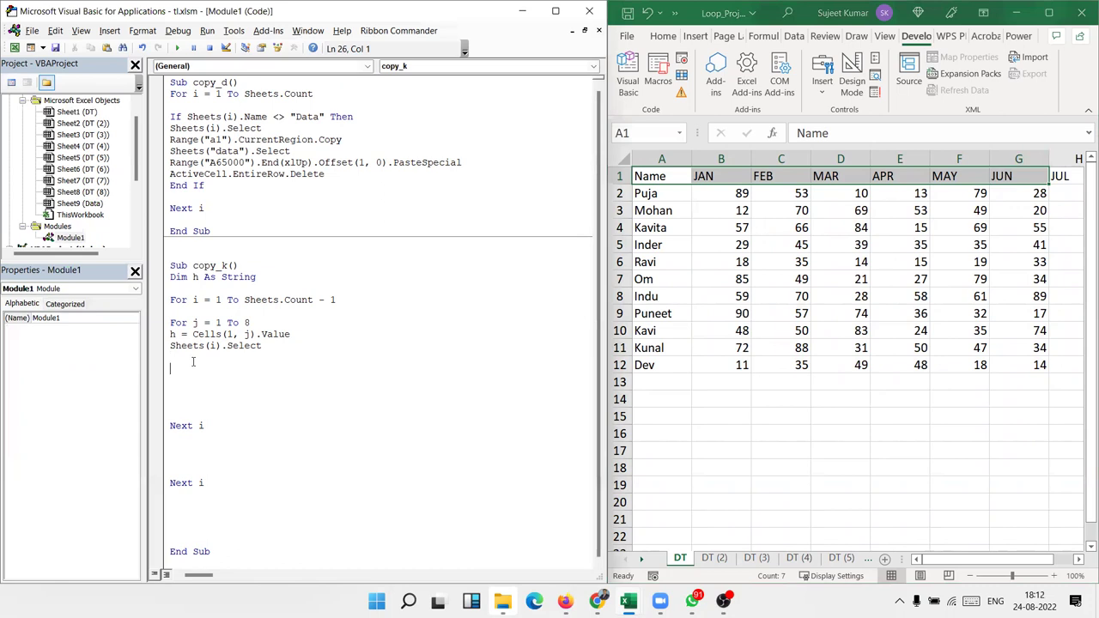
key(Up)
key(Up)
key(Up)
key(Up)
key(Up)
key(Up)
key(Return)
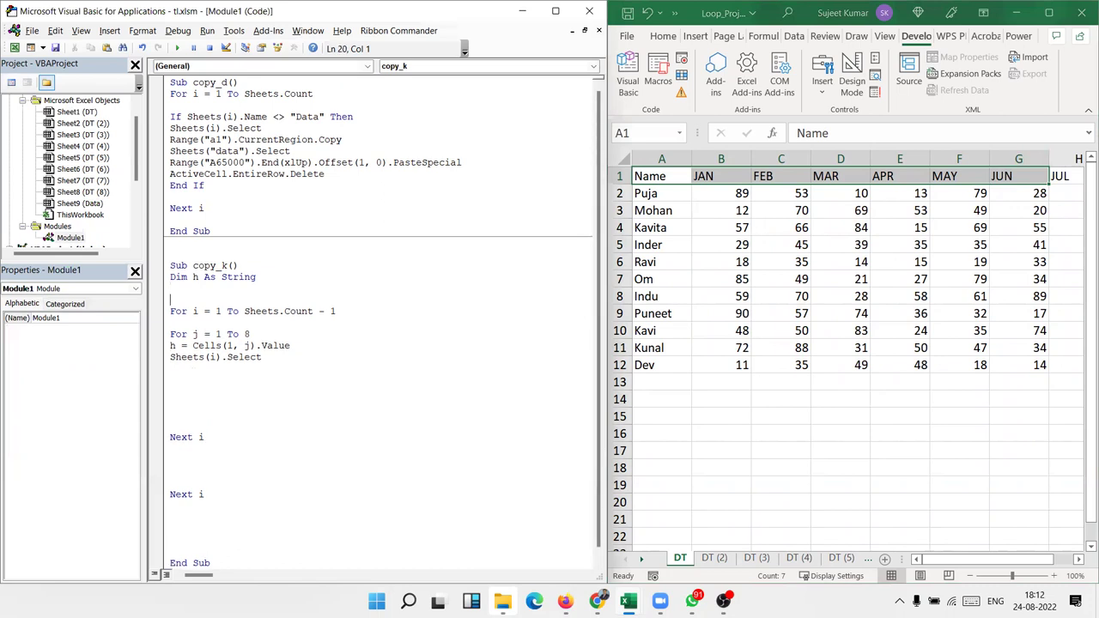
key(Down)
key(Down)
key(Down)
key(Down)
key(Return)
key(Return)
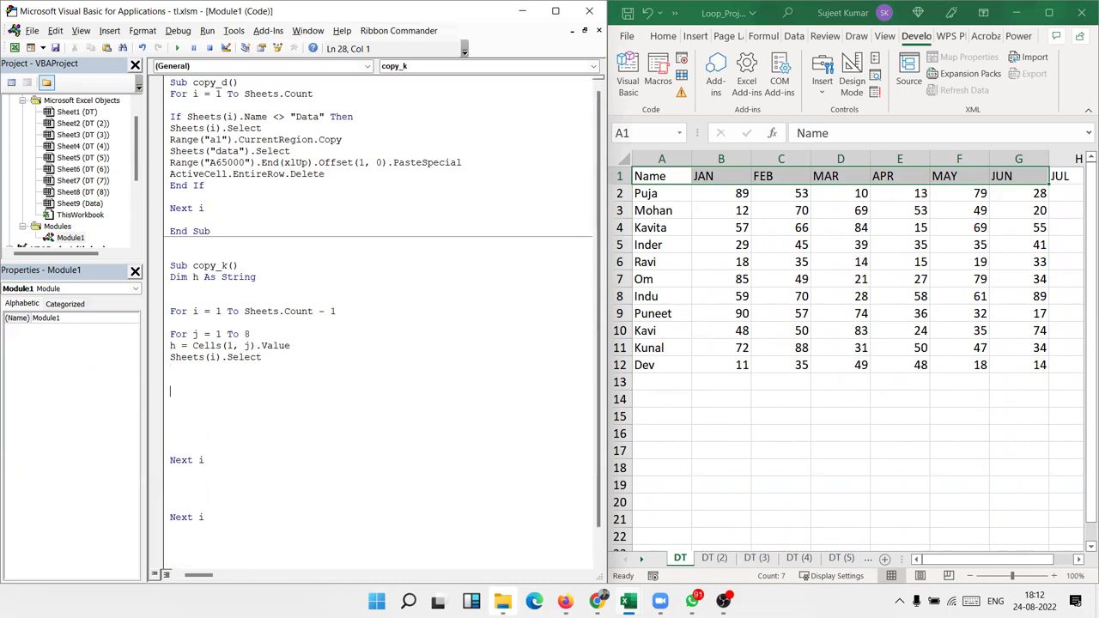
click(665, 194)
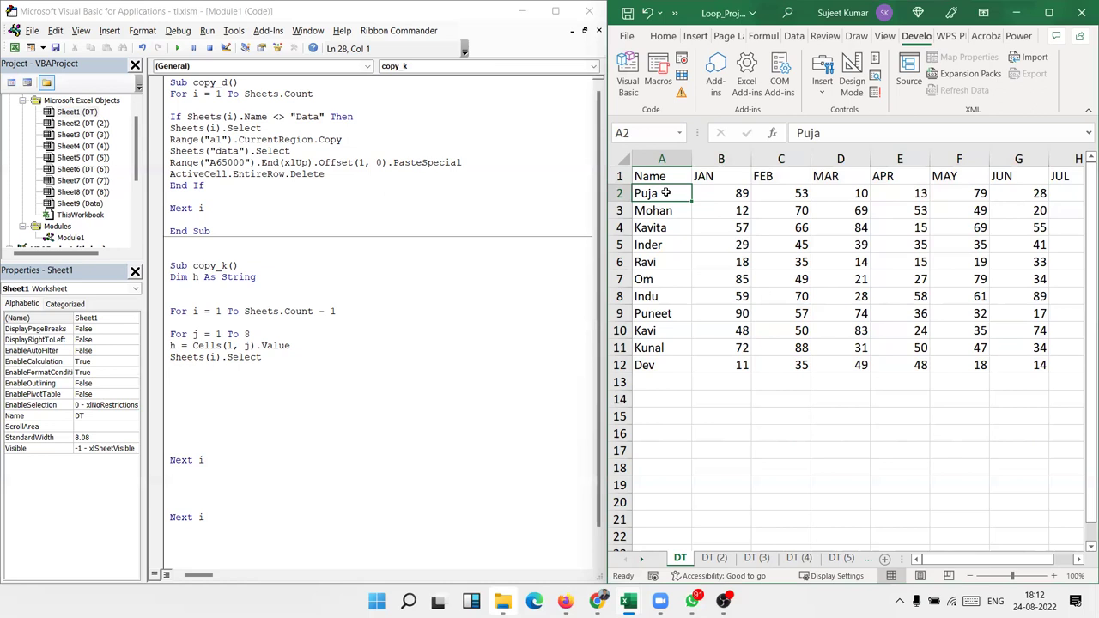
key(Up)
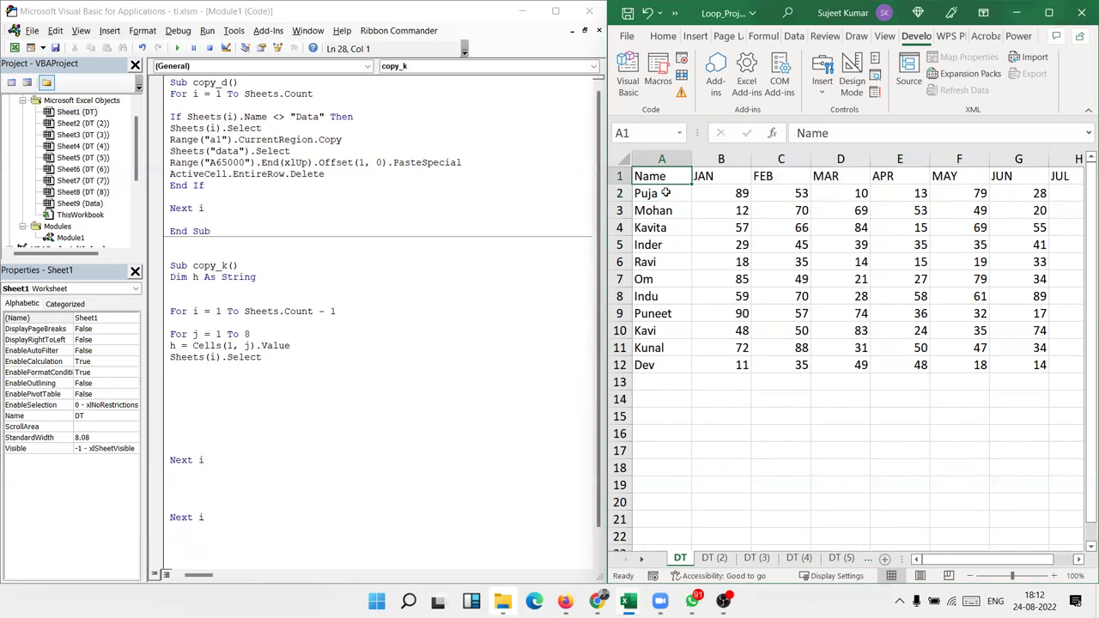
click(665, 193)
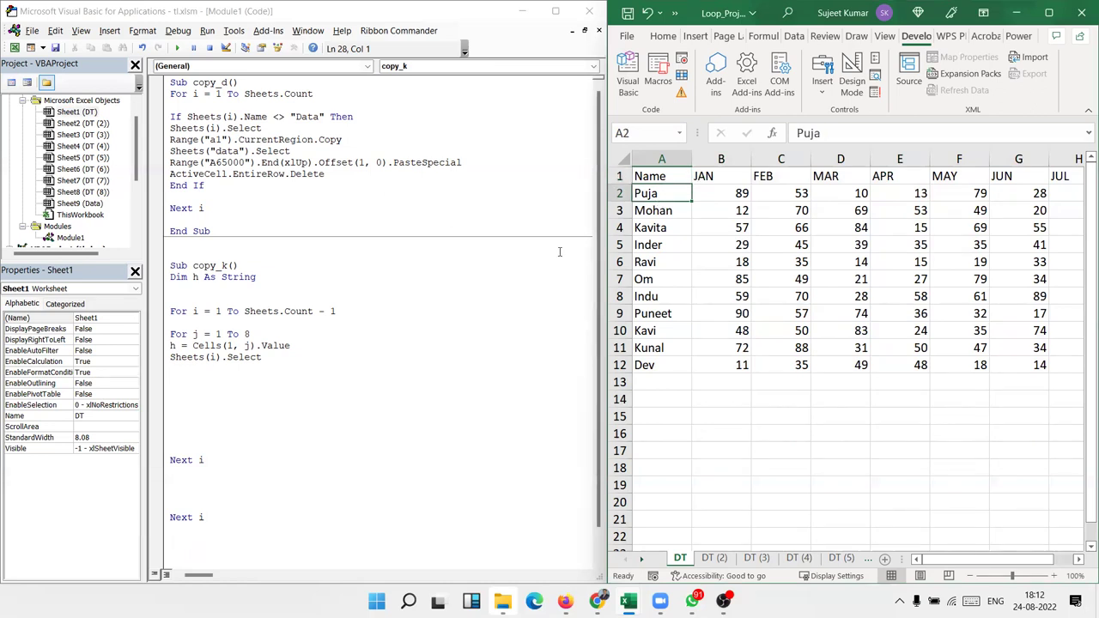
click(224, 372)
key(Delete)
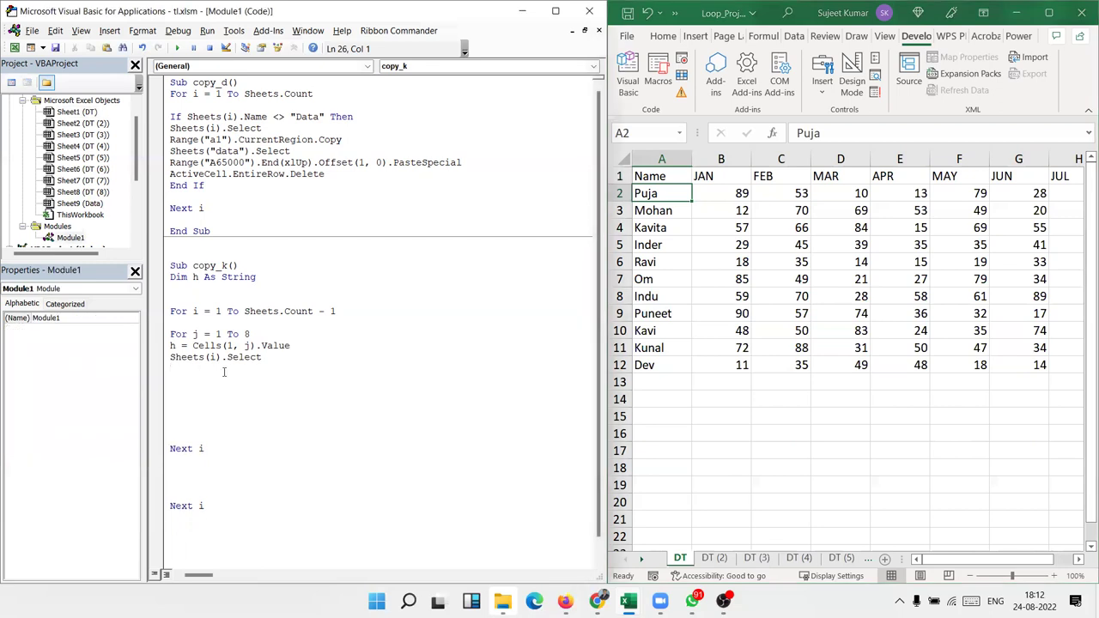
key(Delete)
key(ctrl+z)
key(Return)
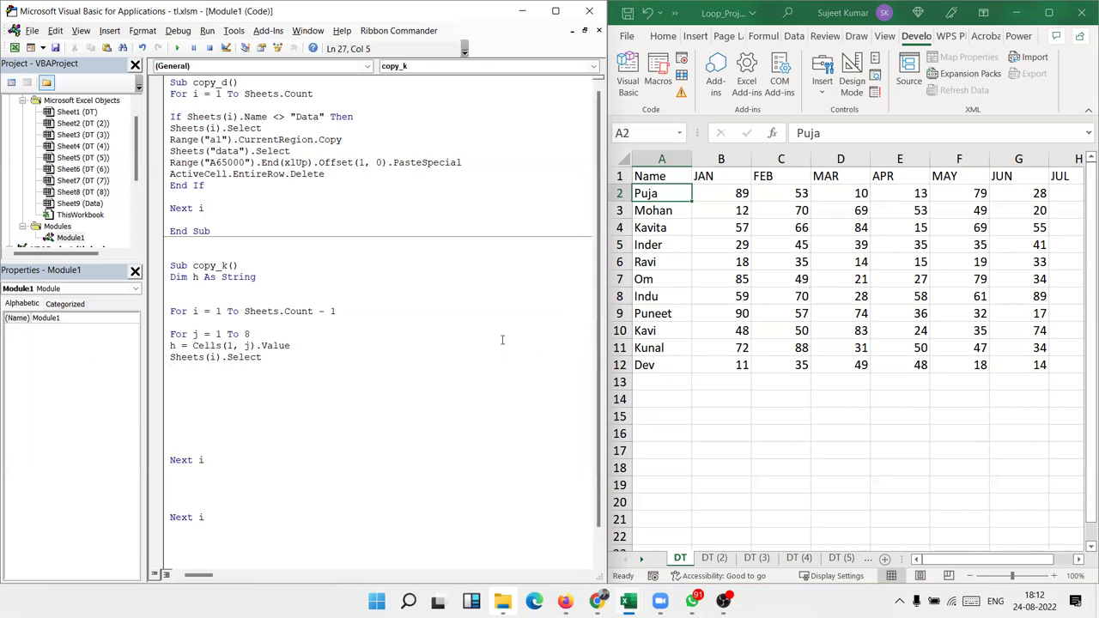
click(673, 185)
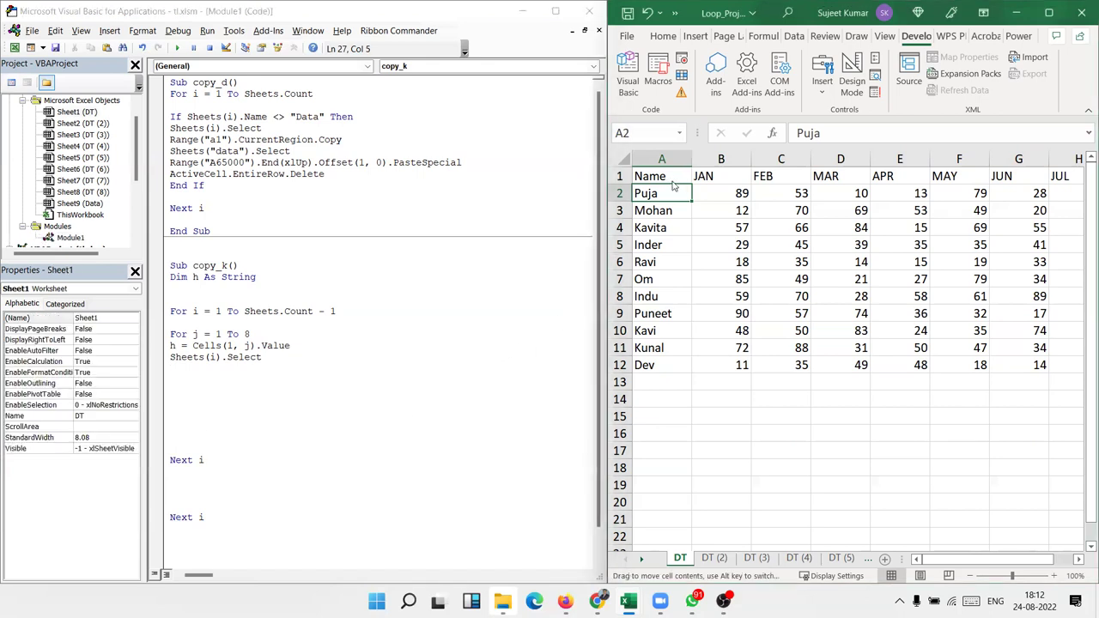
Step: Add a For k = 1 To 8 loop testing If h = Cells(i, k).Value Then
click(251, 370)
key(Return)
key(Tab)
text(for k = )
text(1 to 8)
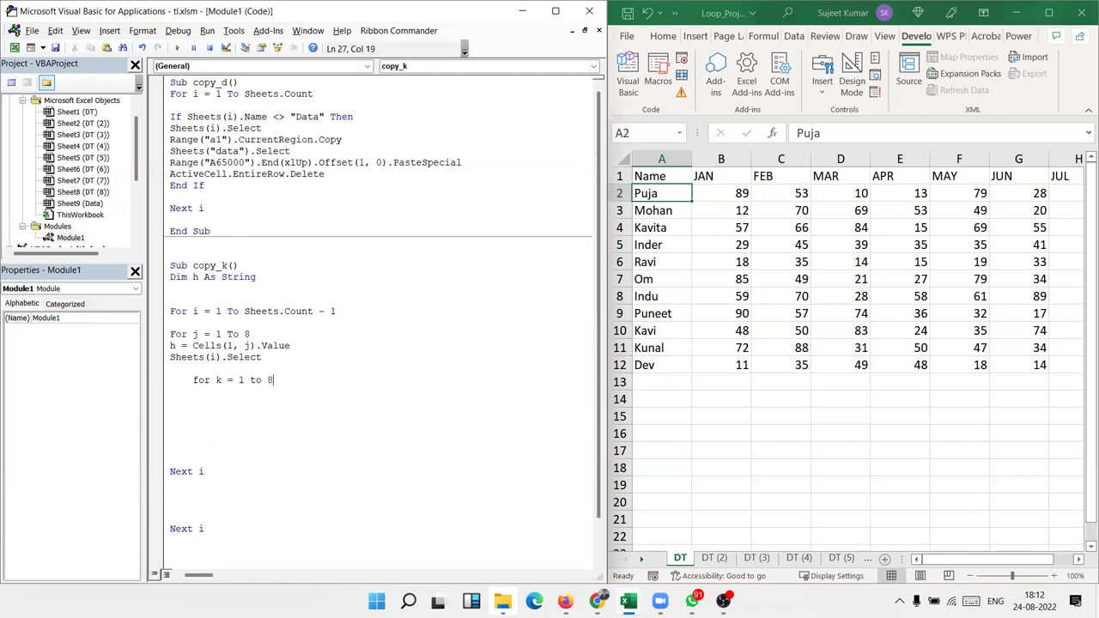
key(Return)
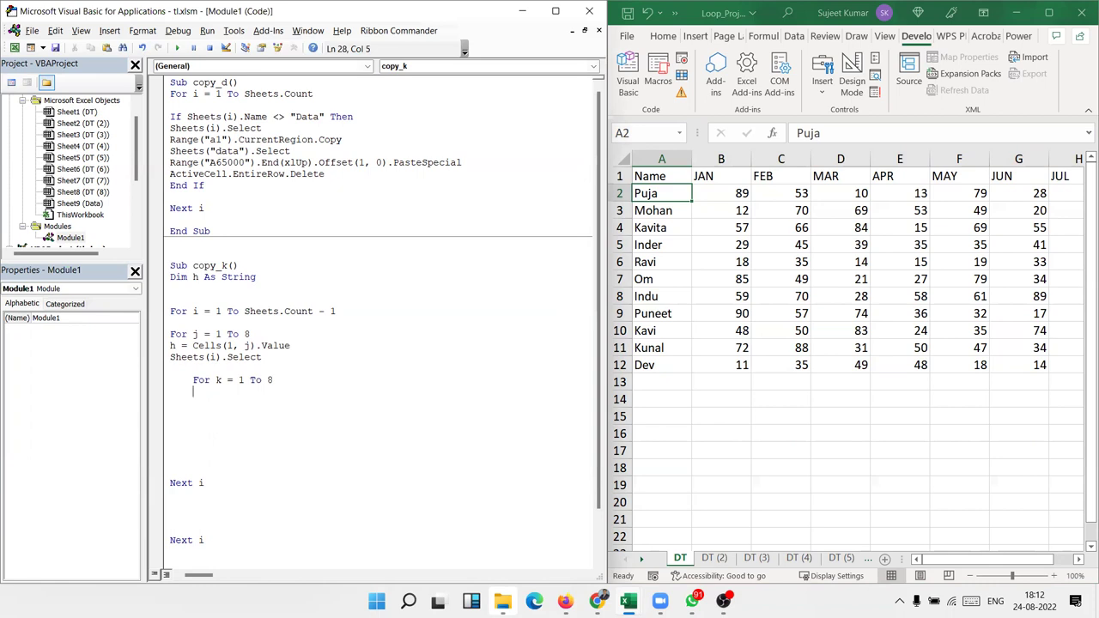
text(if )
text(h=)
text(cells)
text((i,)
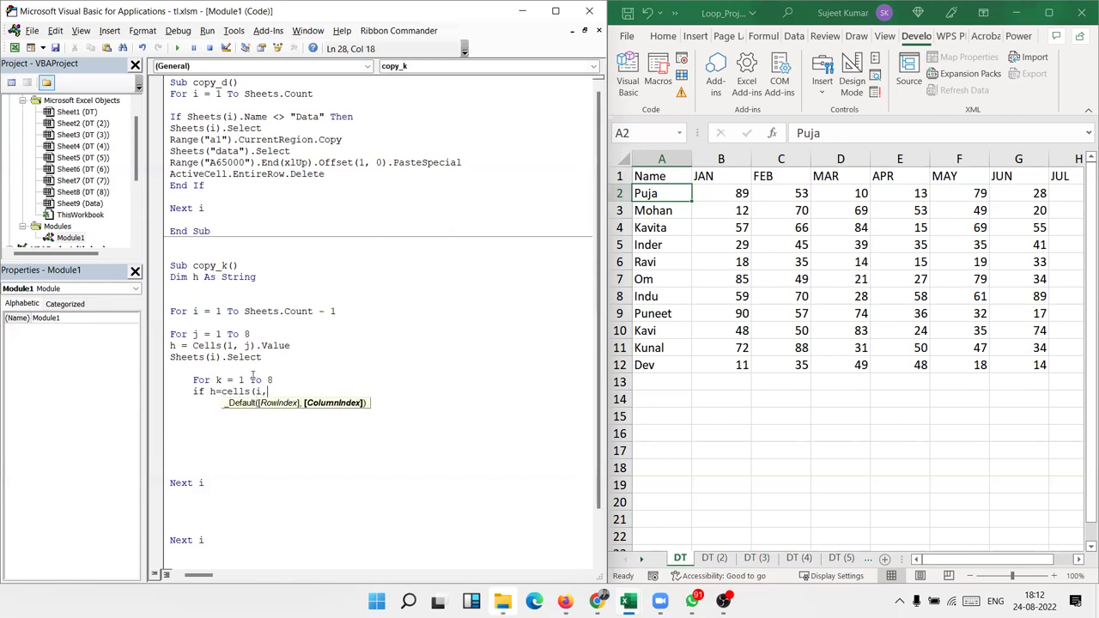
text(k)
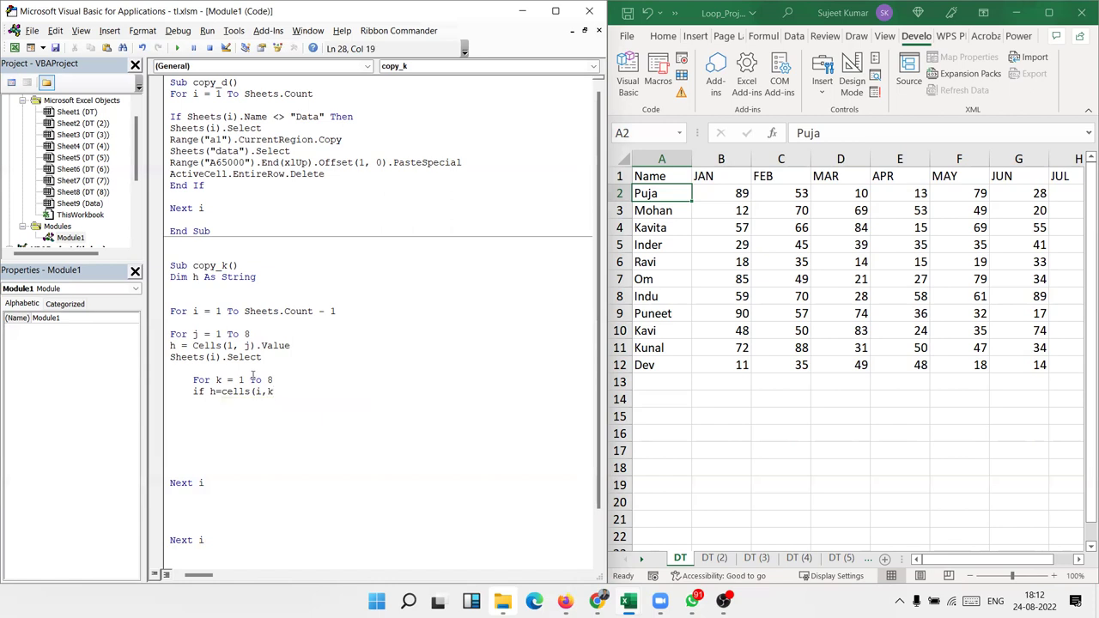
text().v)
text(alue )
text(Then)
key(Return)
Step: Declare Dim c As Integer with the other declarations
key(Up)
key(Up)
key(Up)
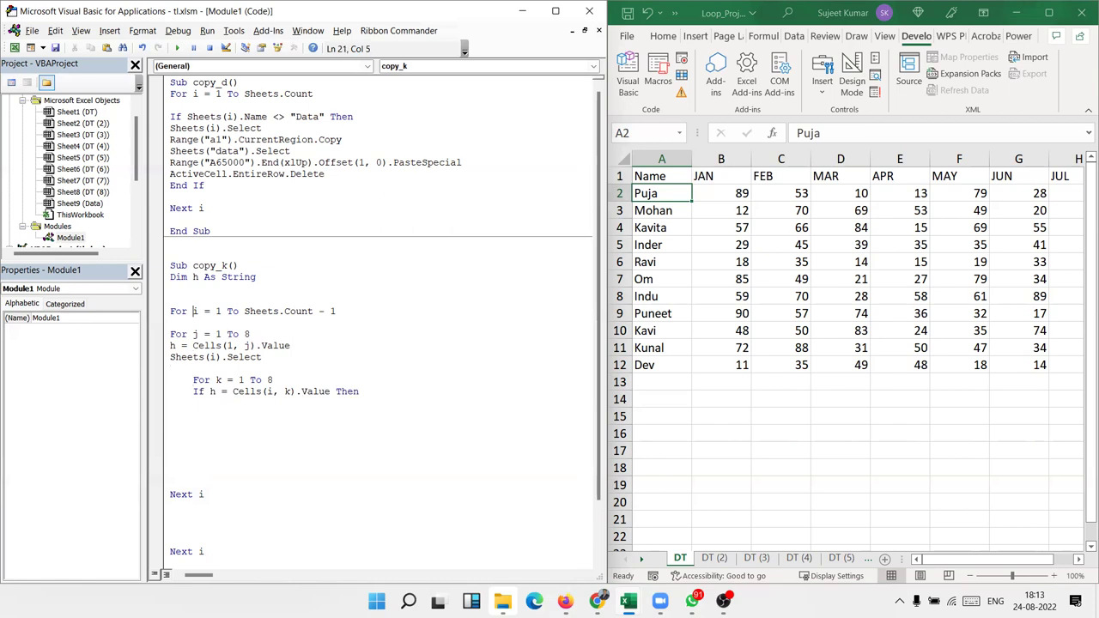
text(dim c as int)
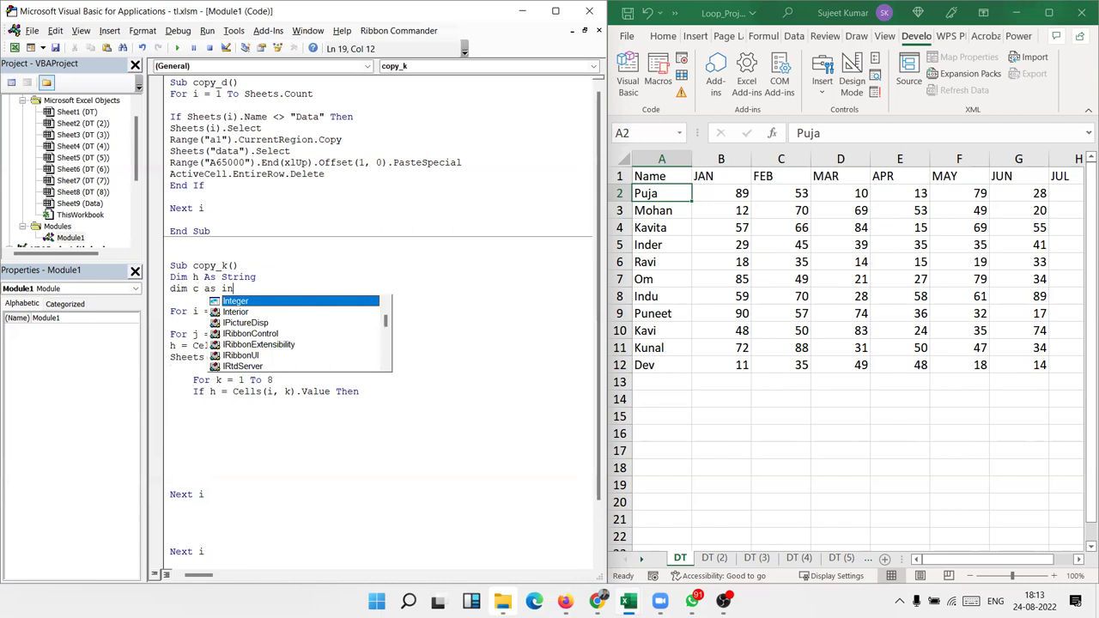
key(Tab)
key(Down)
key(Down)
key(Down)
key(Down)
key(Down)
key(Down)
key(Down)
key(Down)
key(Down)
Step: Set c = k inside the If, then close it with End If and Next k
text(c = k)
key(Return)
text(end if)
key(Return)
text(next k)
key(Return)
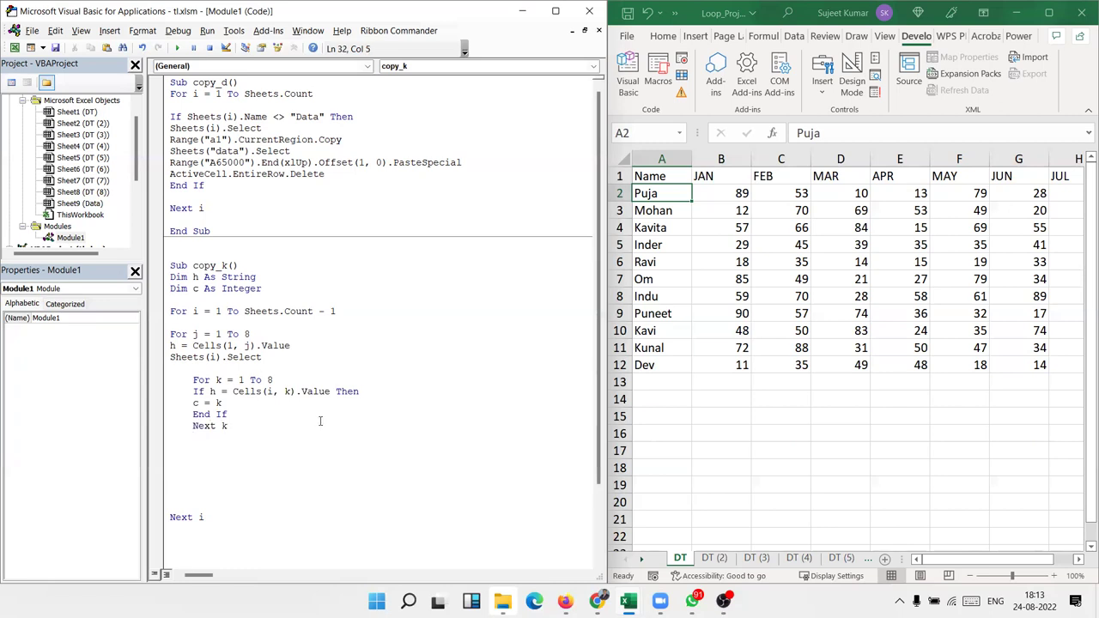
Step: Begin a Range(Cells(2, k), line below Next k
click(164, 351)
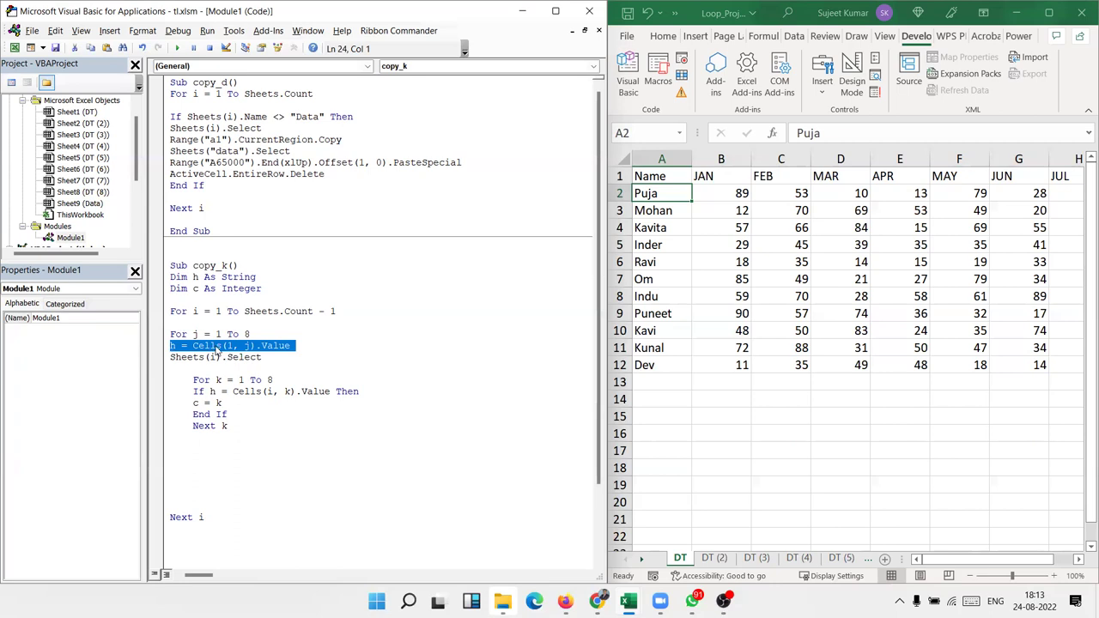
double_click(217, 403)
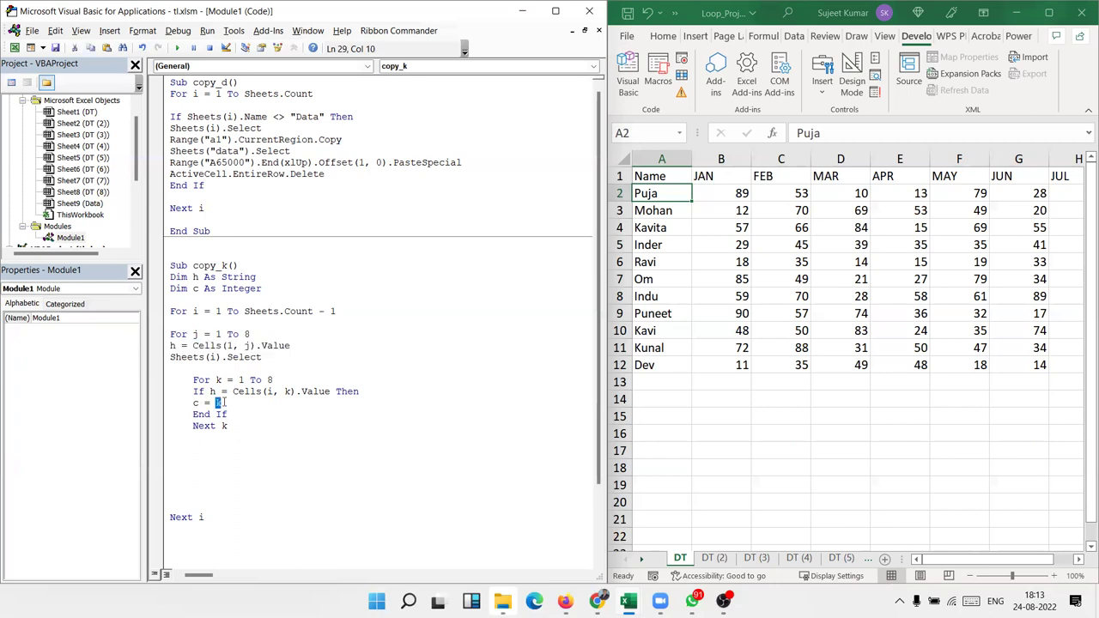
click(182, 448)
text(cells)
text(()
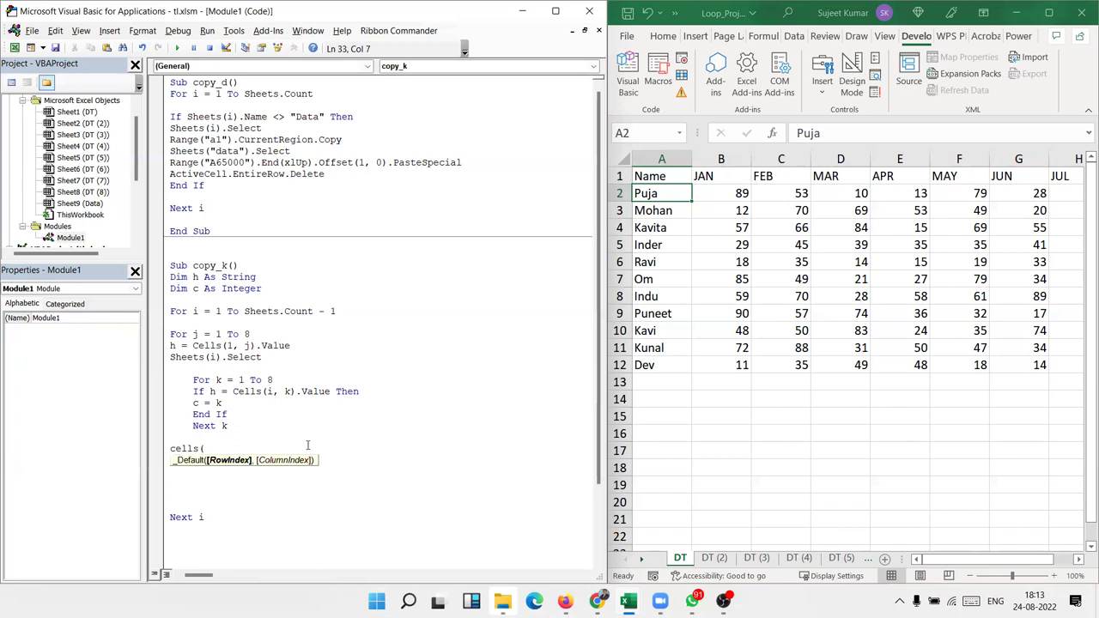
text(2)
key(BackSpace)
key(BackSpace)
key(BackSpace)
key(BackSpace)
key(BackSpace)
key(BackSpace)
text(range()
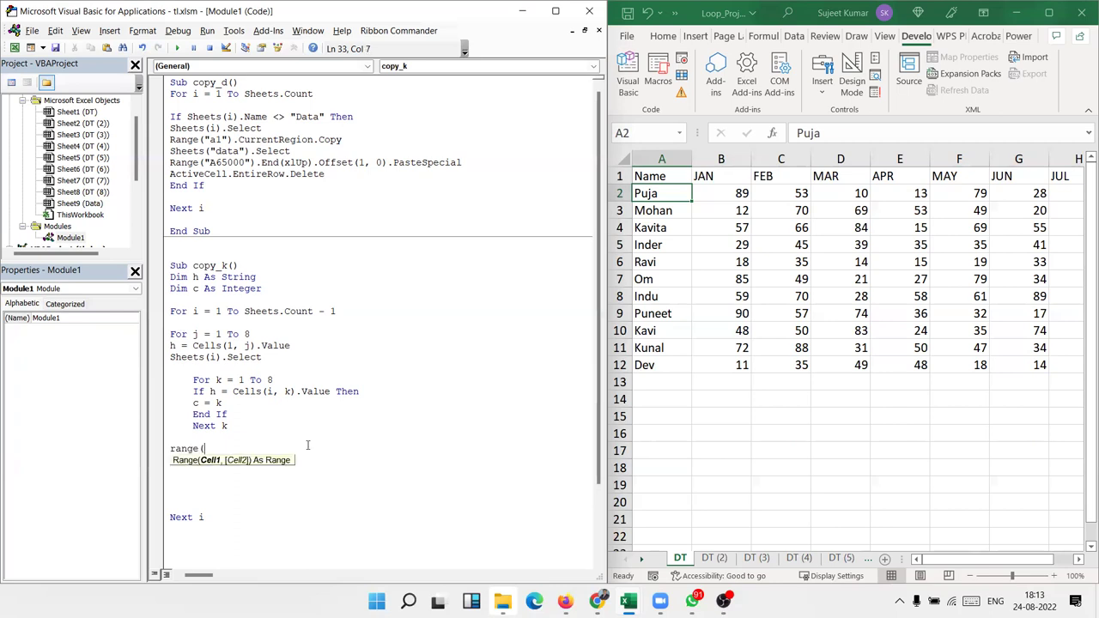
text(cells()
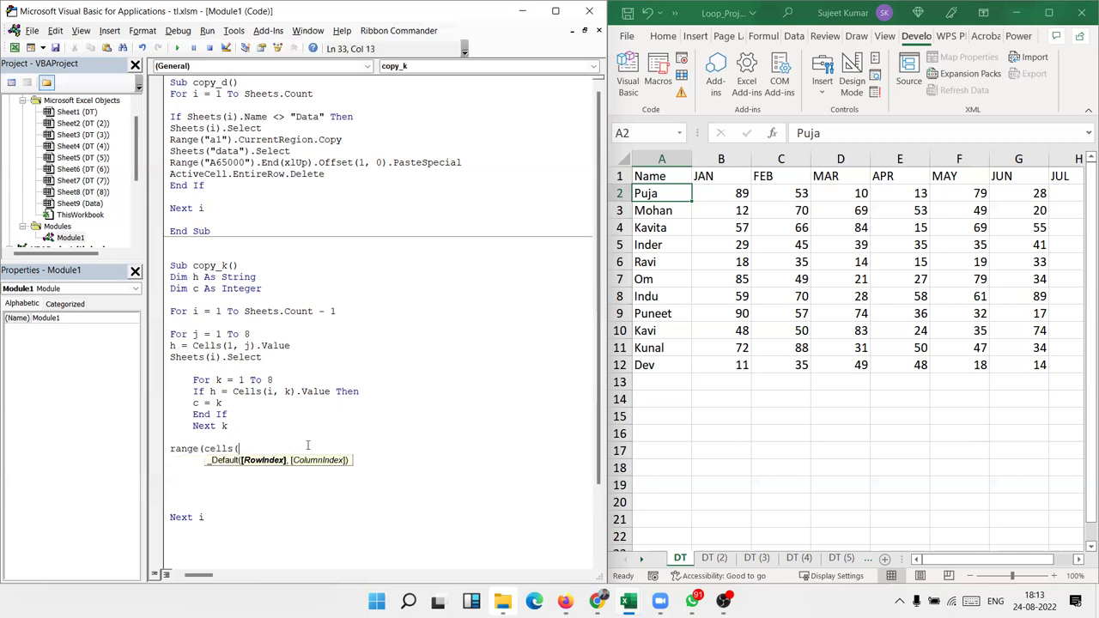
text(2,k)
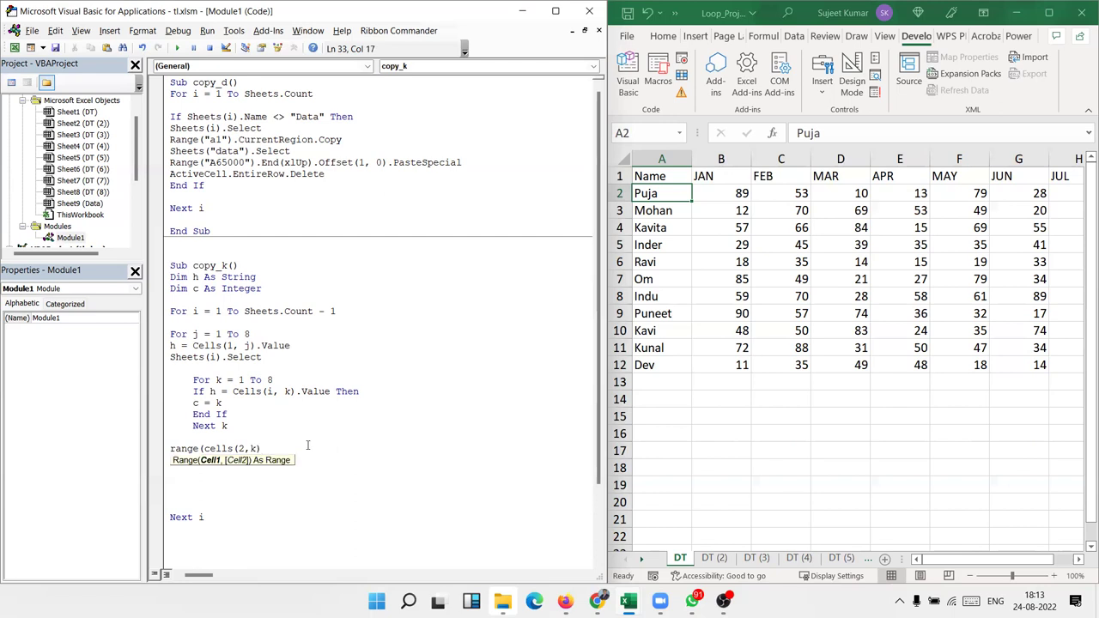
text(,)
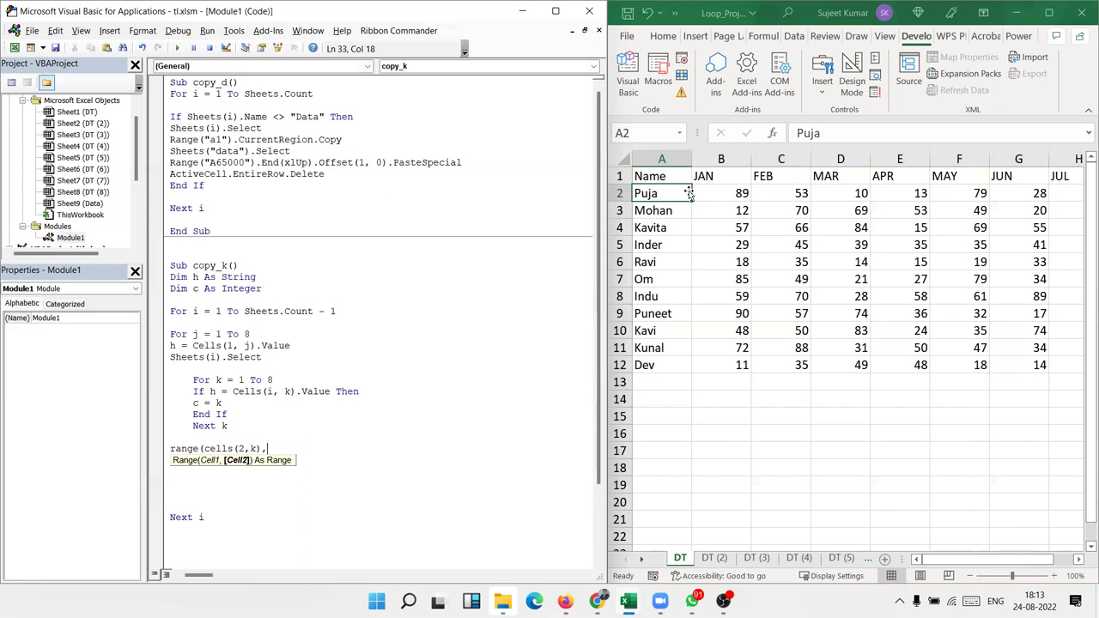
Step: Finish the line as Range(Cells(2, k), Cells(12, k)).Copy, matching names in A2:A12
shift+click(655, 363)
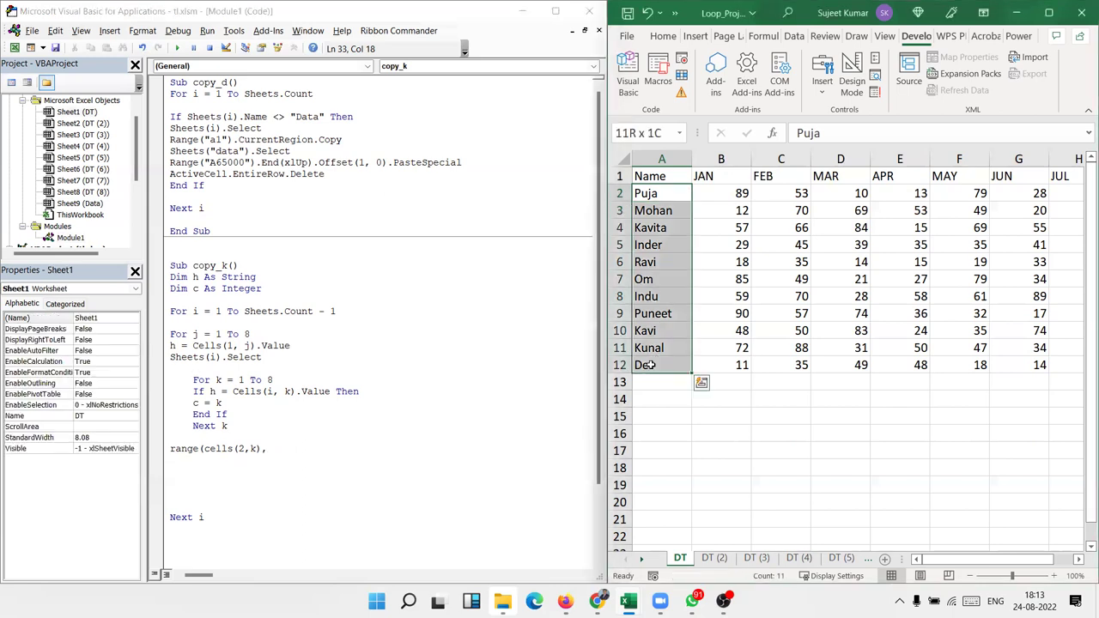
click(280, 460)
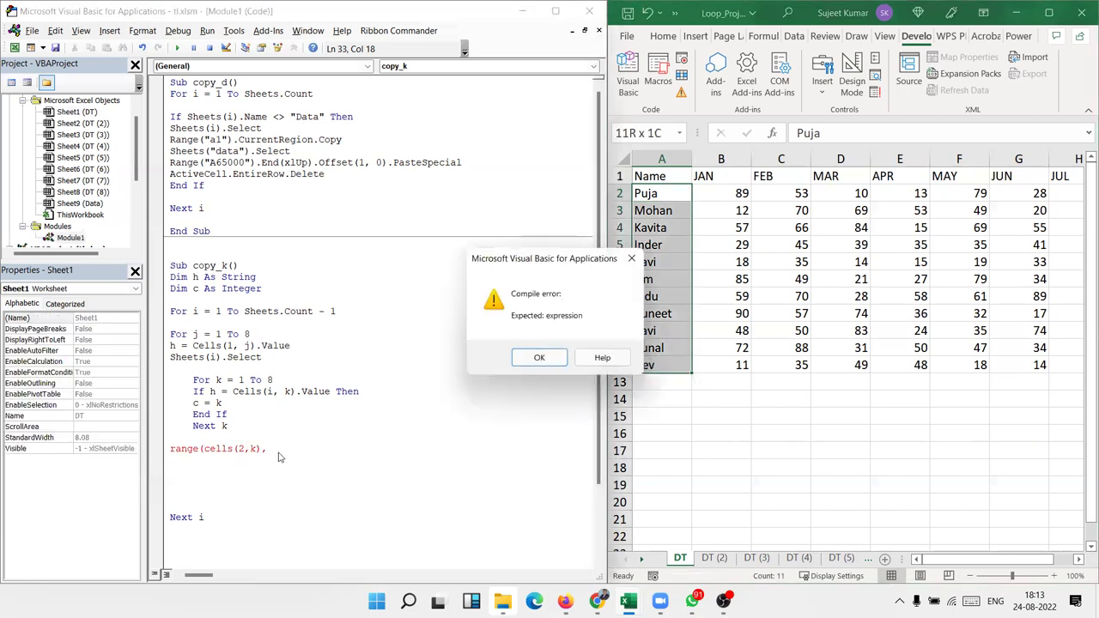
key(Return)
text(cells)
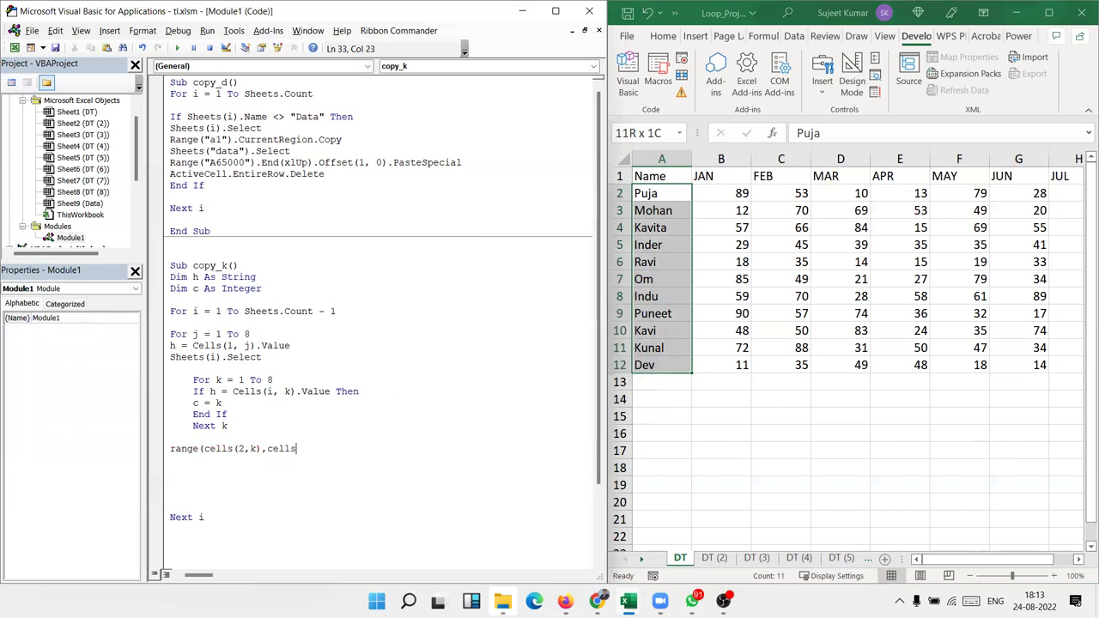
text((12)
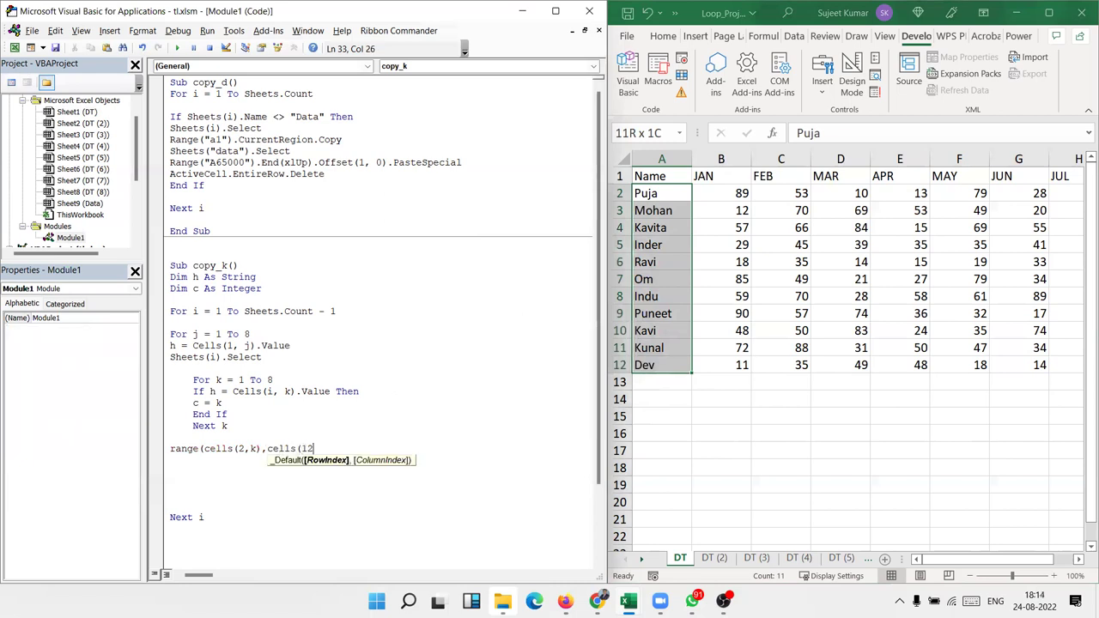
text(,k)
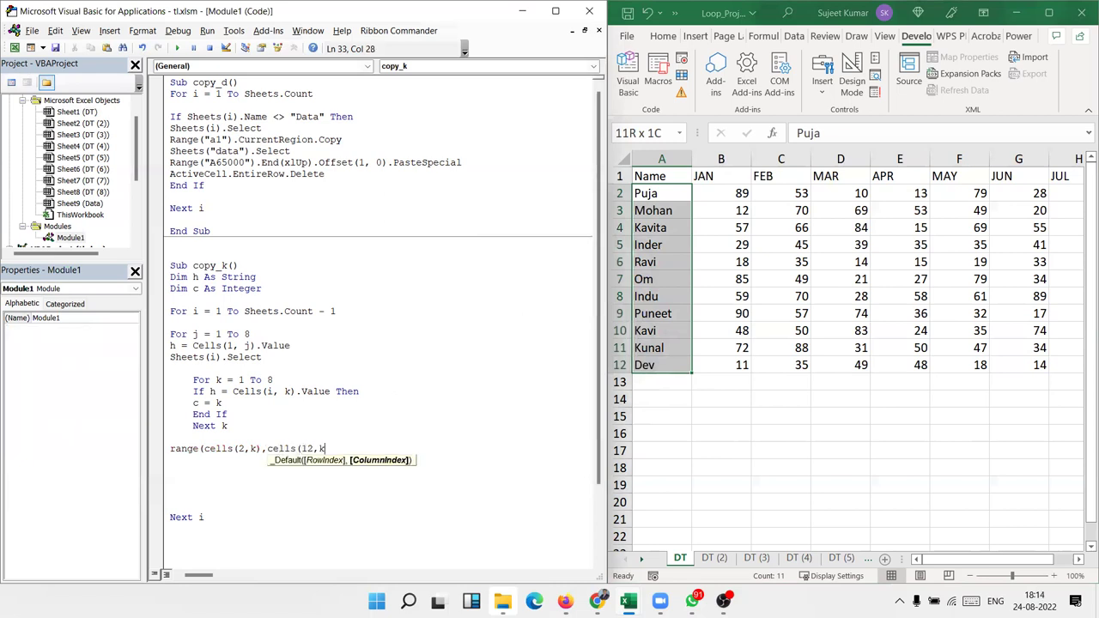
text()))
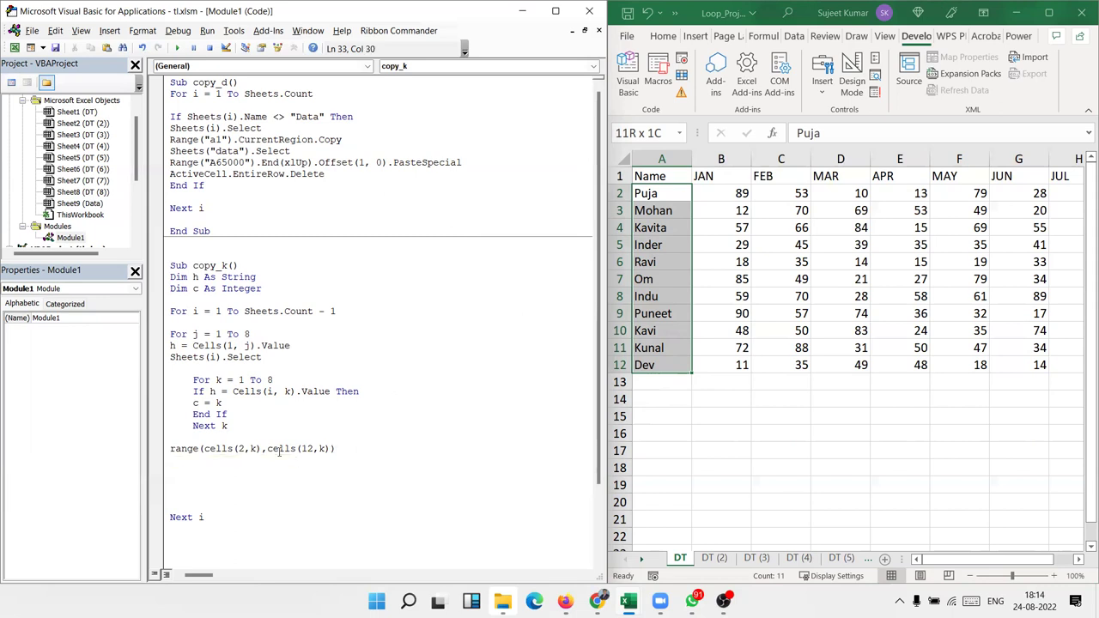
text(.copy)
key(Down)
key(Up)
key(Escape)
Step: Add a Sheets("Data").Value line below the copy line
click(270, 508)
double_click(318, 449)
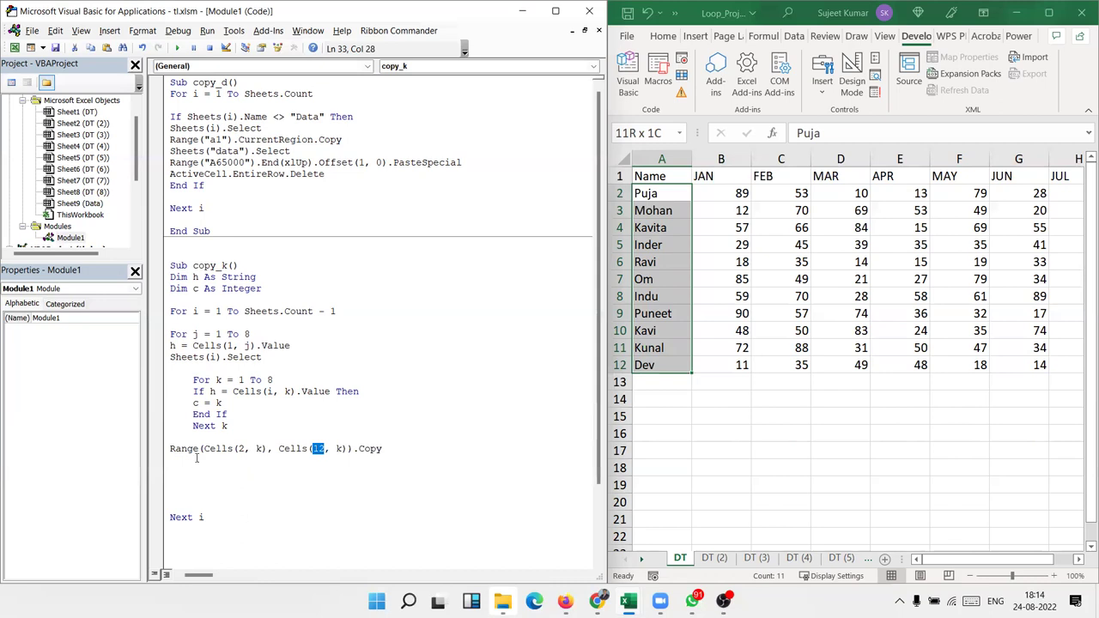
click(206, 474)
text(sheets()
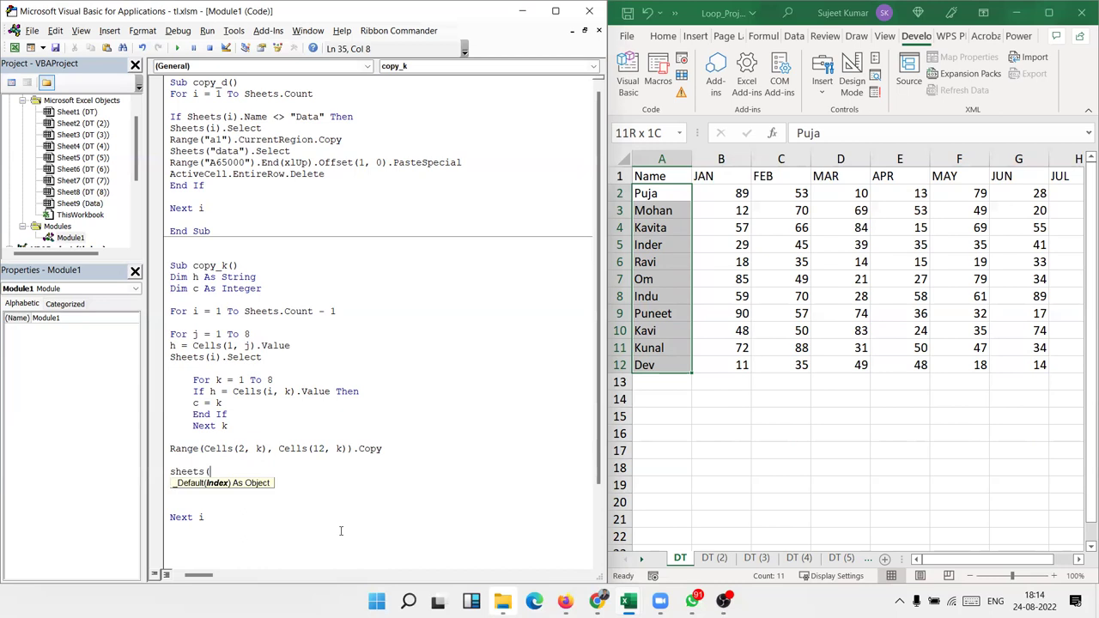
text("Data").value)
key(Return)
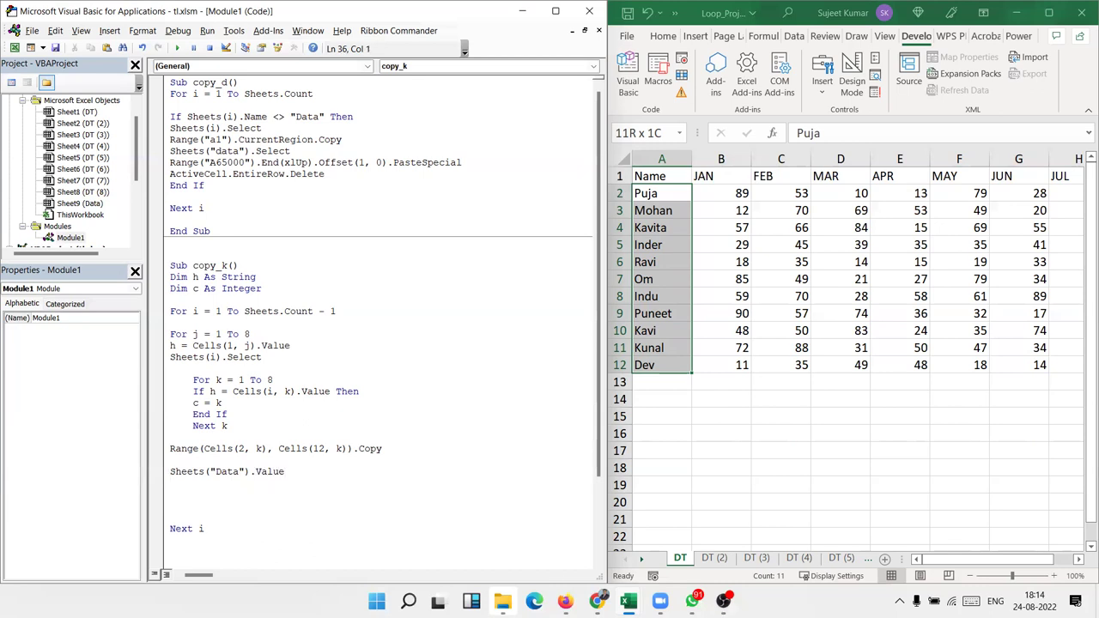
Step: Switch to the Data sheet in Excel and select cell A2
click(645, 559)
click(645, 560)
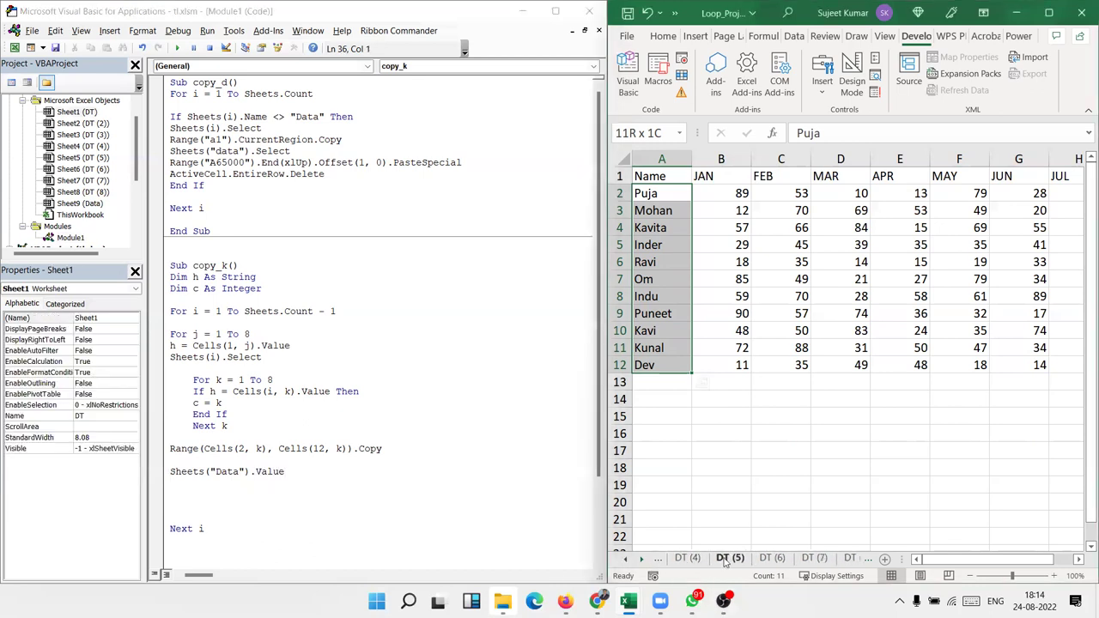
click(645, 560)
click(645, 559)
click(645, 560)
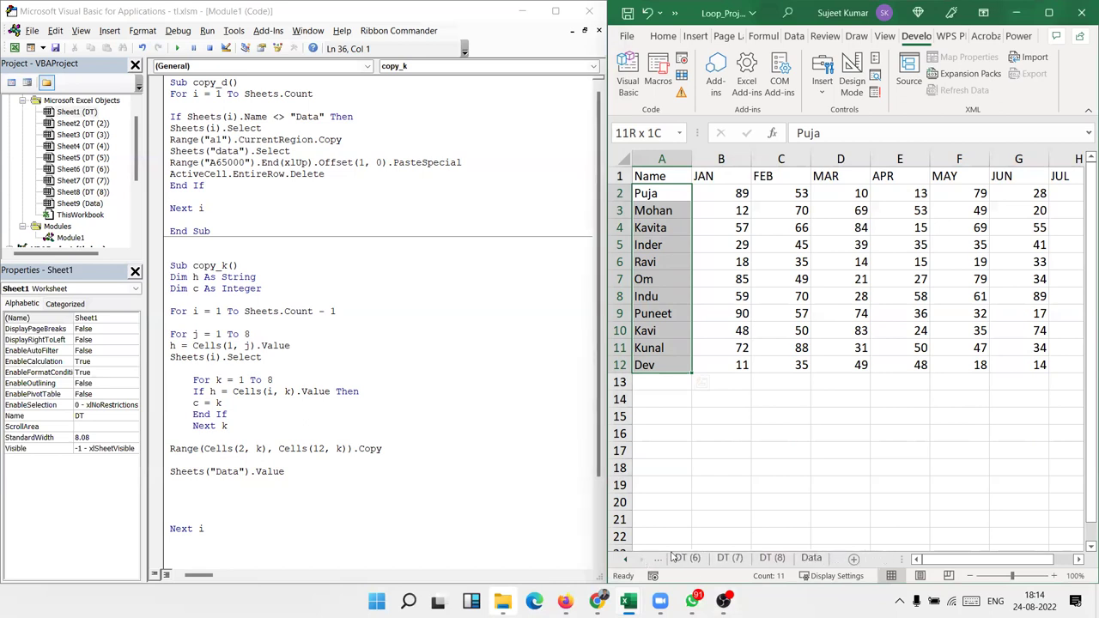
click(800, 556)
click(679, 200)
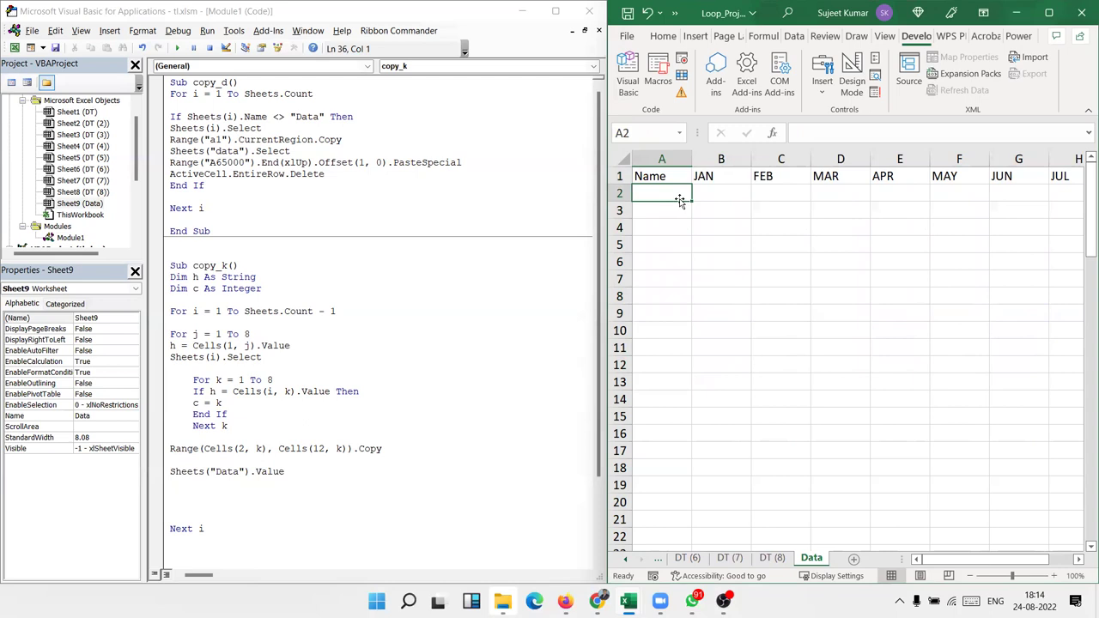
Step: Declare 'Dim lr As Long' under the copy_k declarations
click(172, 310)
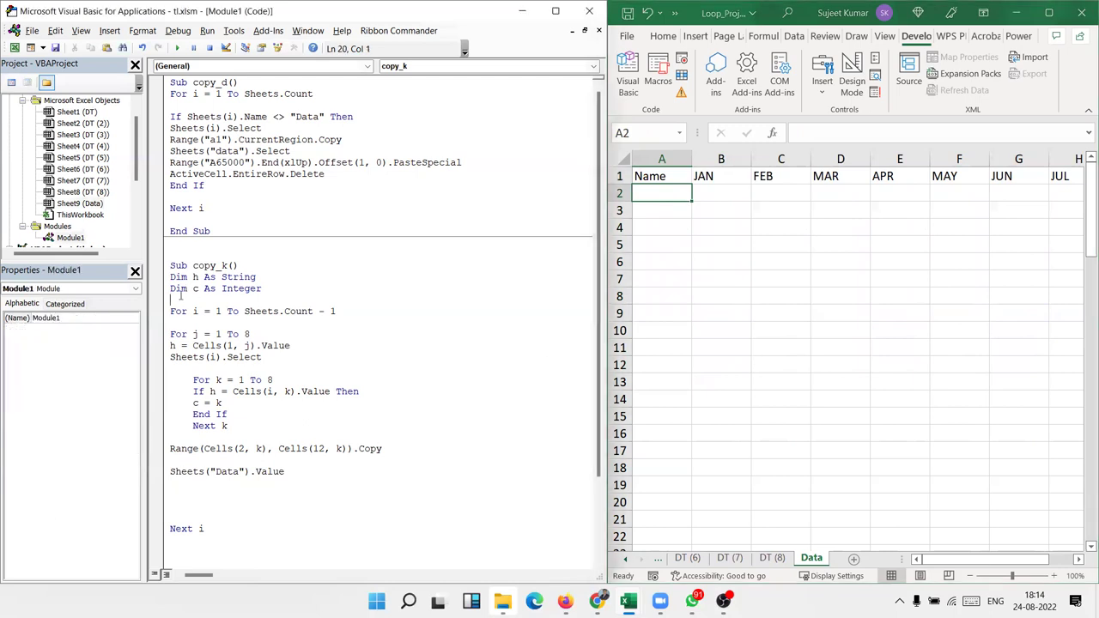
key(Return)
click(170, 300)
text(dim lr as)
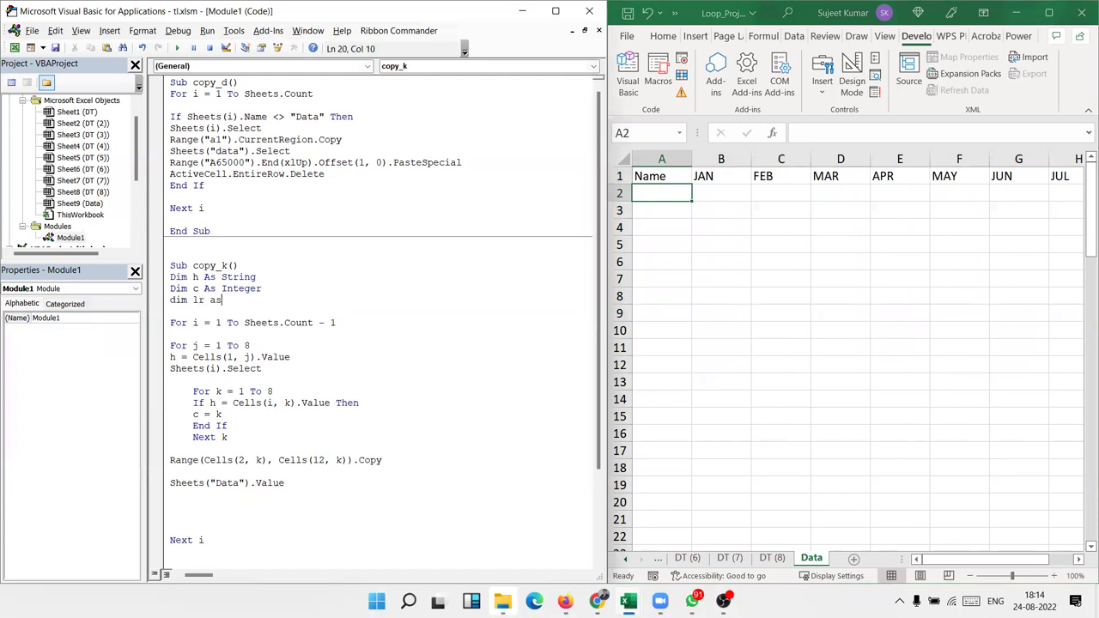
text( long)
key(Return)
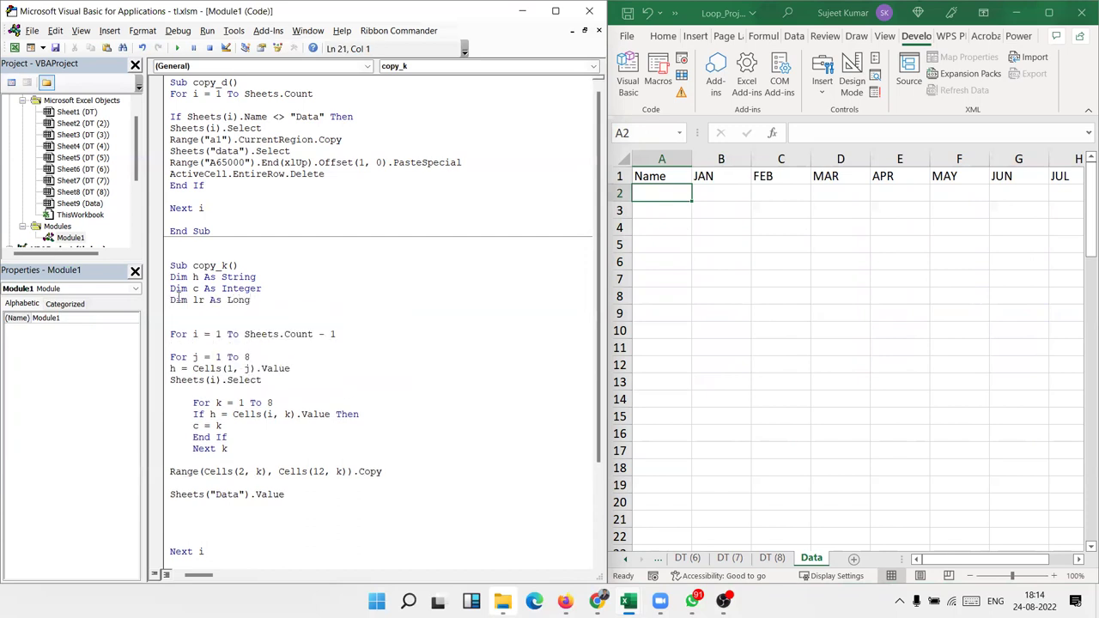
Step: Inside the sheet loop, add lr = Range("A65000").End(xlUp).Row using IntelliSense
click(176, 343)
key(Return)
key(Up)
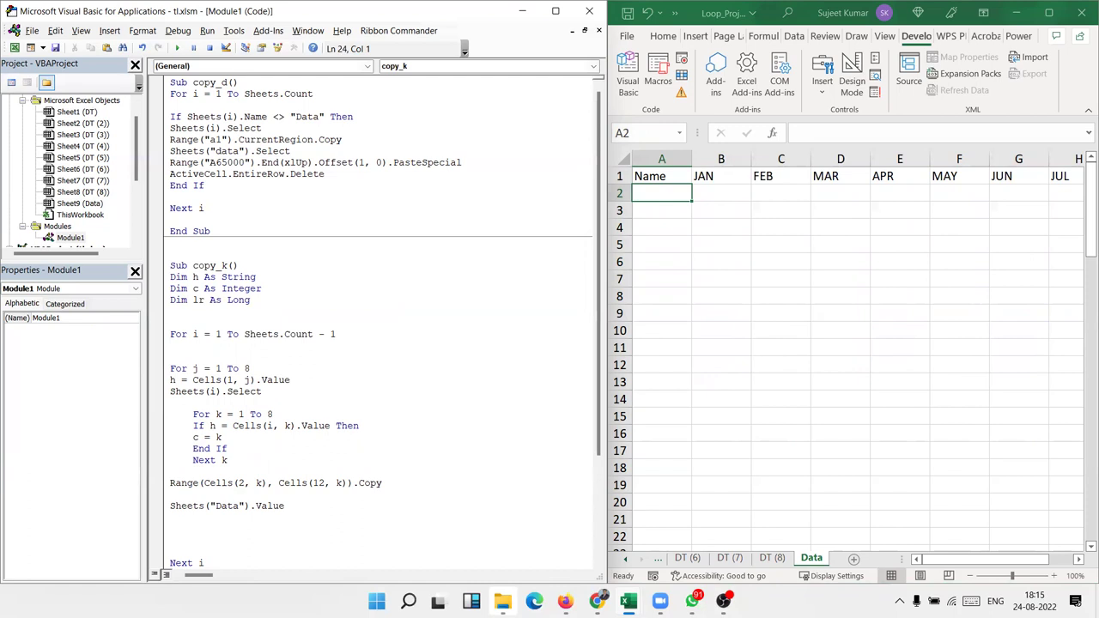
text(lr)
text(=)
text(range)
text((":)
text(A)
text(65000)
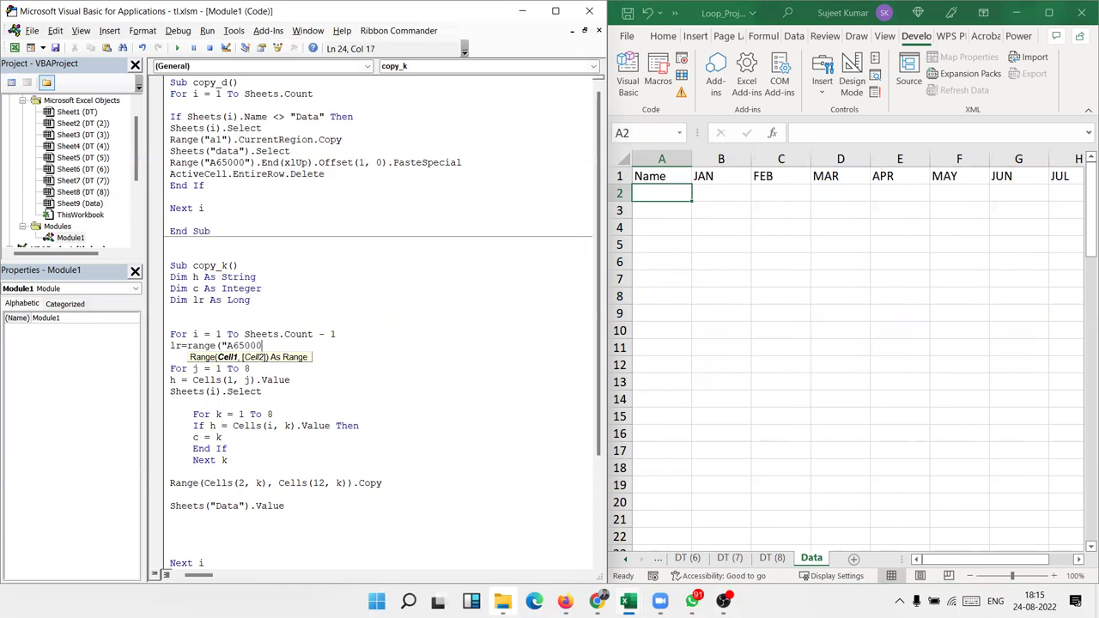
text(").end)
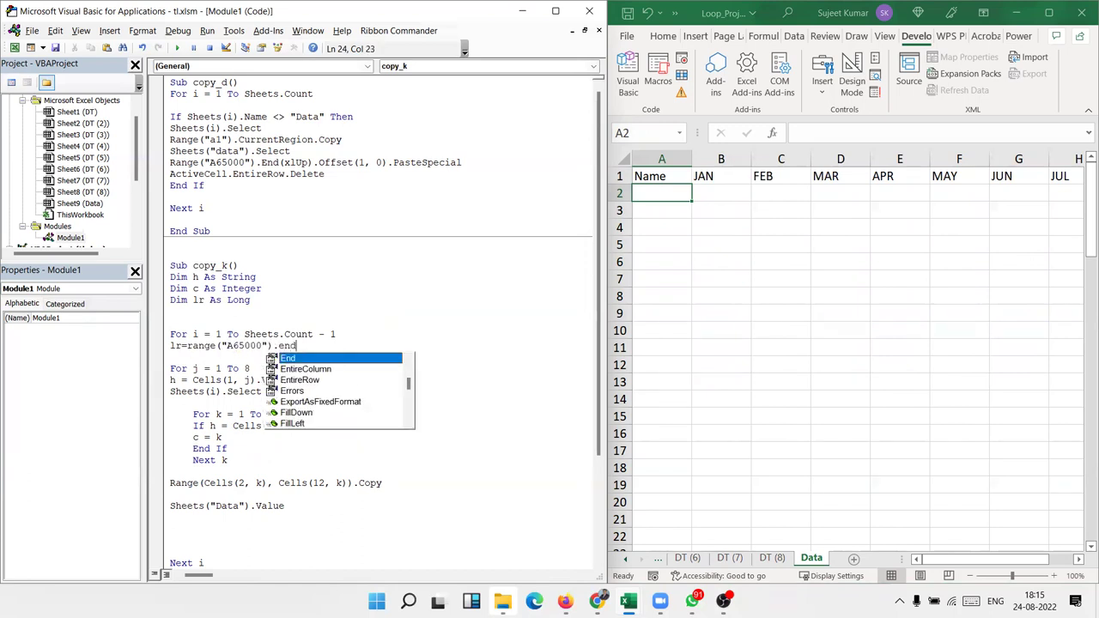
key(Tab)
text((xlu)
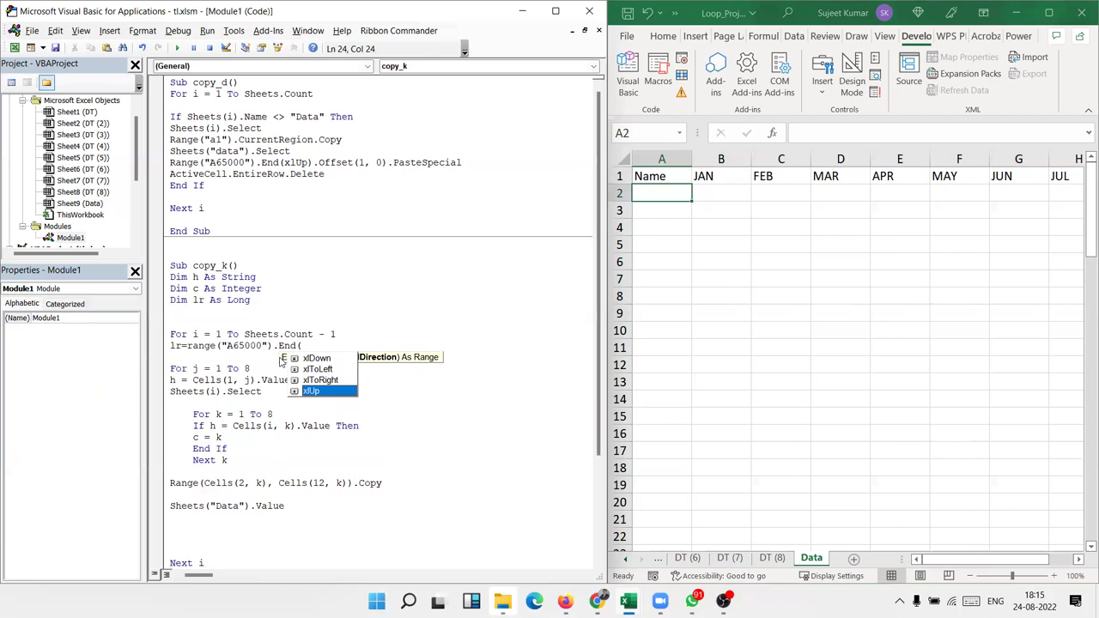
key(Tab)
text().row)
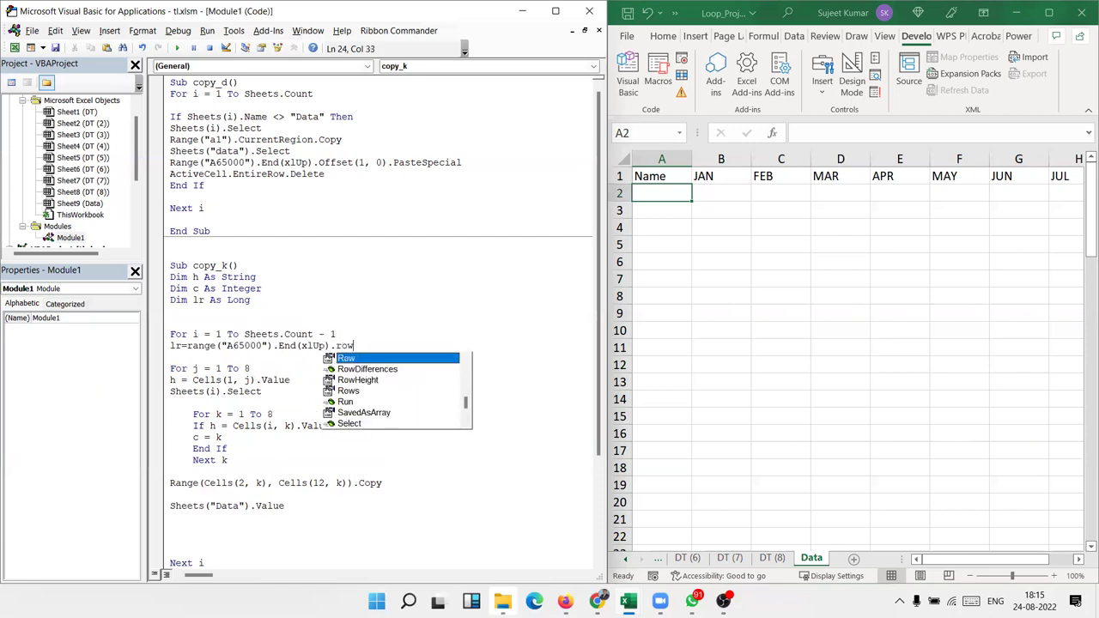
key(Return)
click(280, 358)
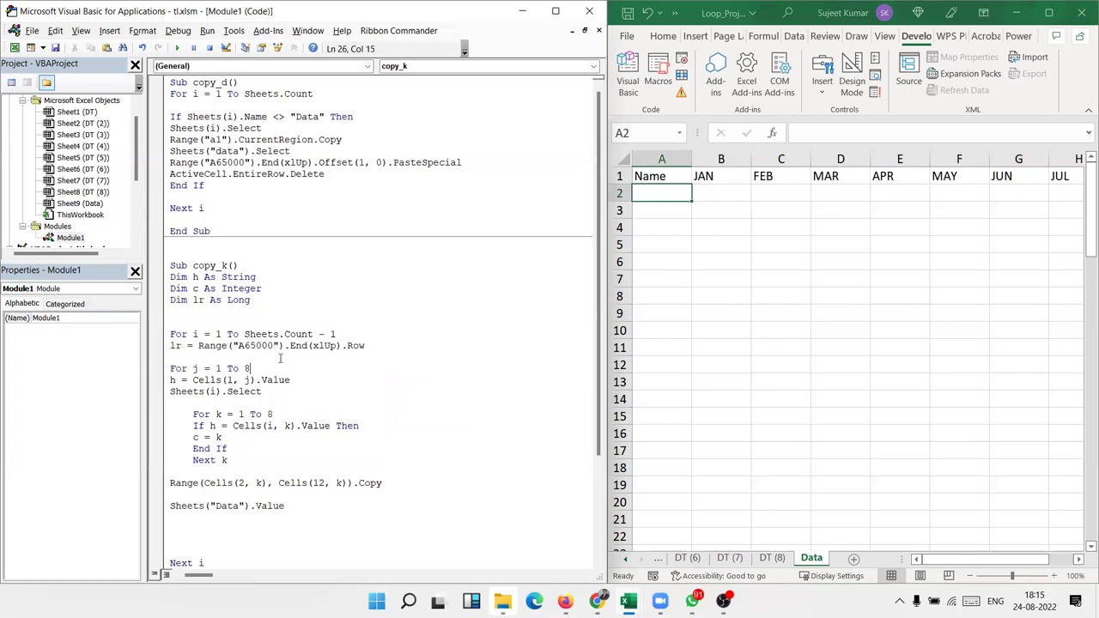
scroll(277, 468, down, 2)
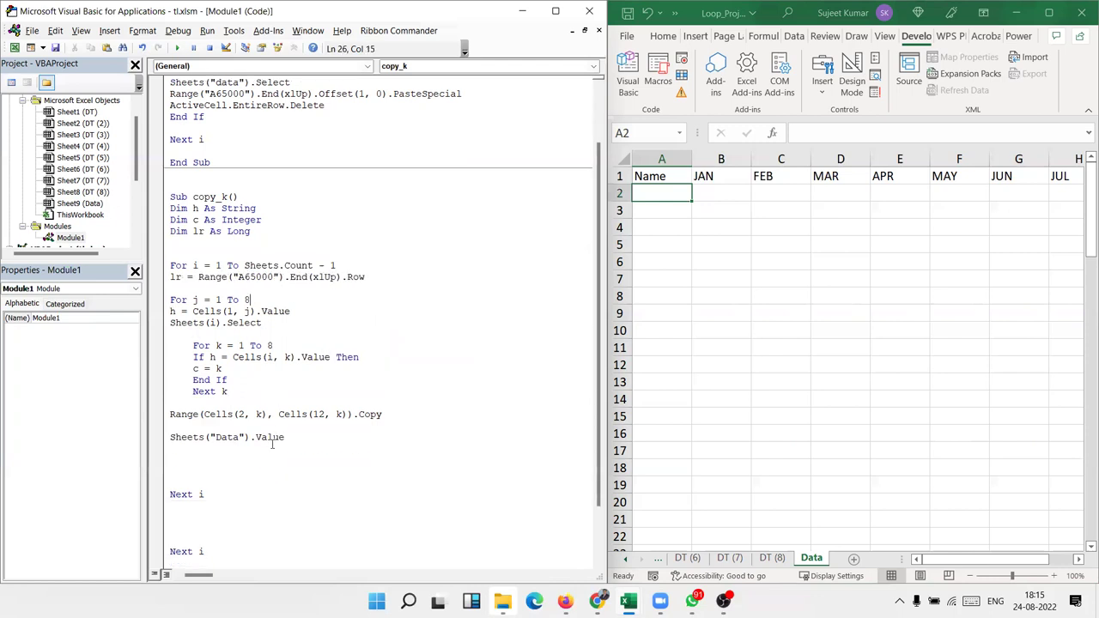
Step: Add Cells(lr + 1, j).PasteSpecial below the Sheets("Data").Value line
click(214, 456)
text(range)
key(BackSpace)
key(BackSpace)
key(BackSpace)
key(BackSpace)
key(BackSpace)
text(cells()
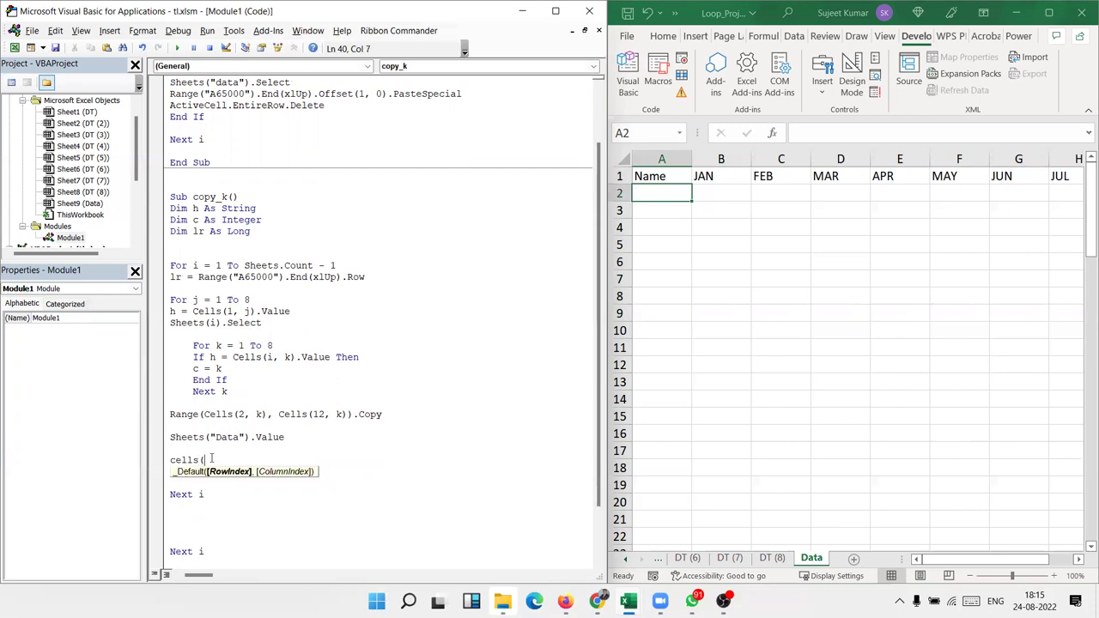
text(lr)
text(+1)
text(,j)
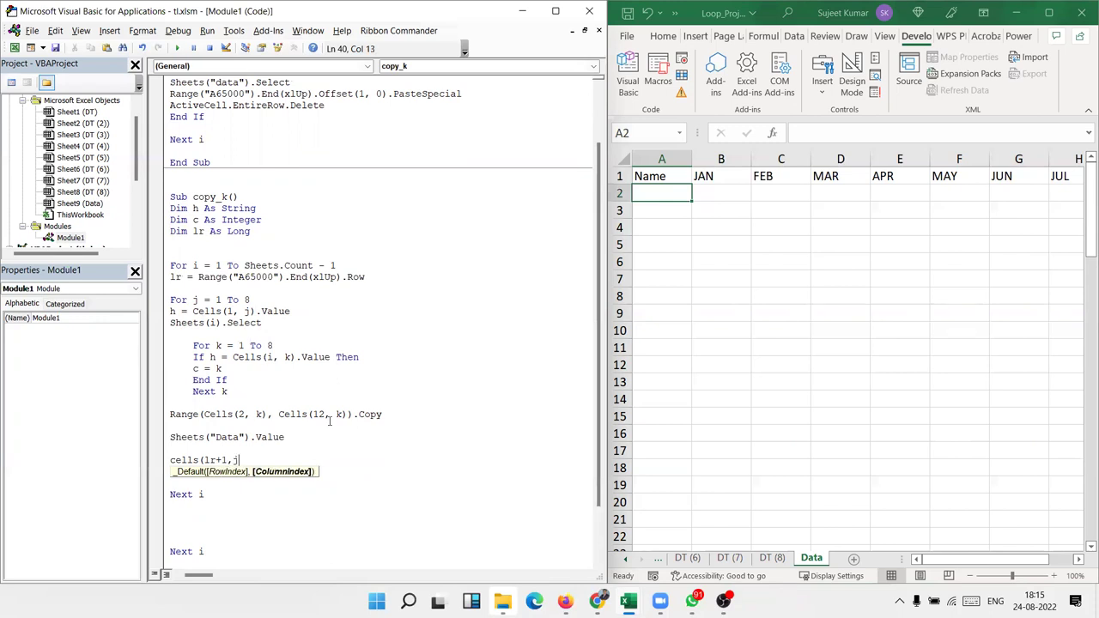
text())
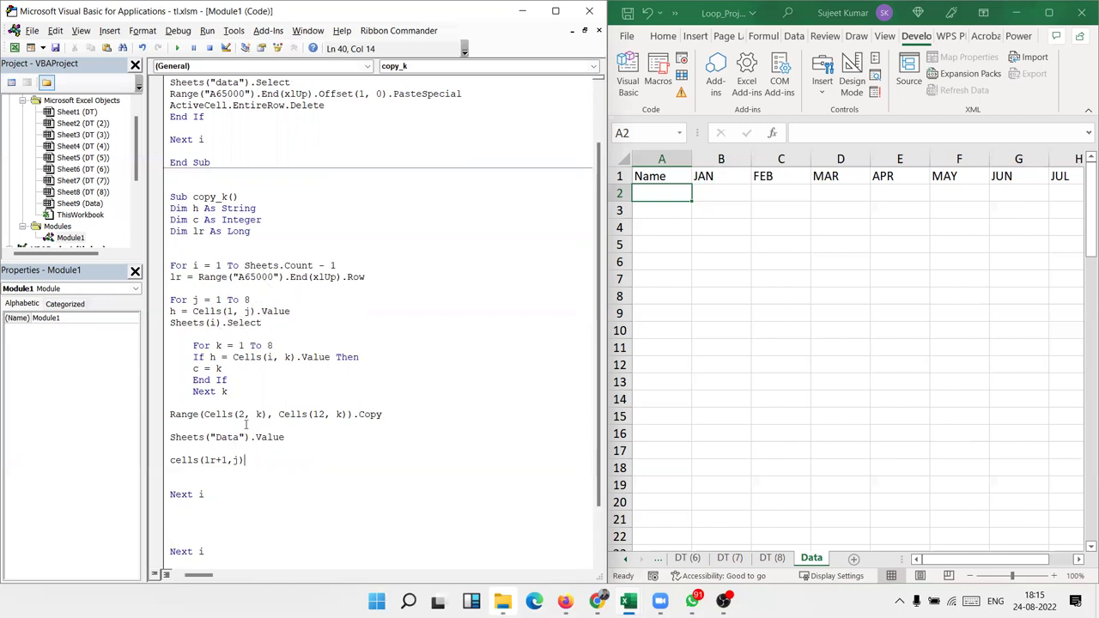
text(.pastespecial)
key(Return)
Step: Change the inner Next i to Next j to close the column loop
click(201, 459)
scroll(201, 504, down, 1)
click(210, 461)
key(BackSpace)
text(j)
click(248, 491)
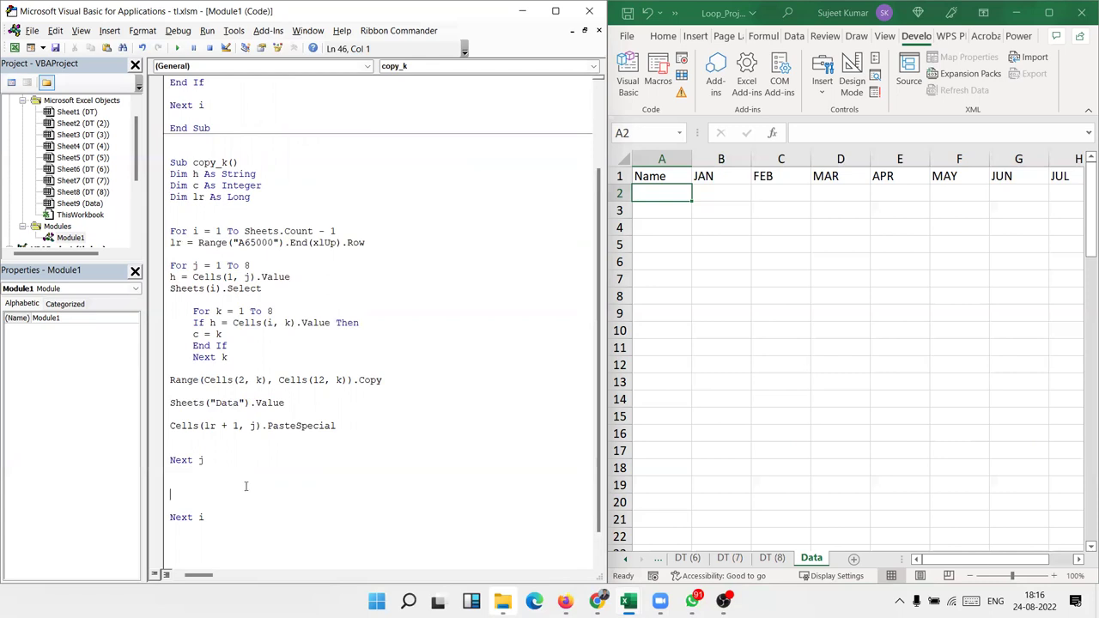
click(251, 466)
click(232, 279)
Step: Step copy_k through the header-reading line and DT sheet selection, checking variable values
key(F8)
key(F8)
key(F8)
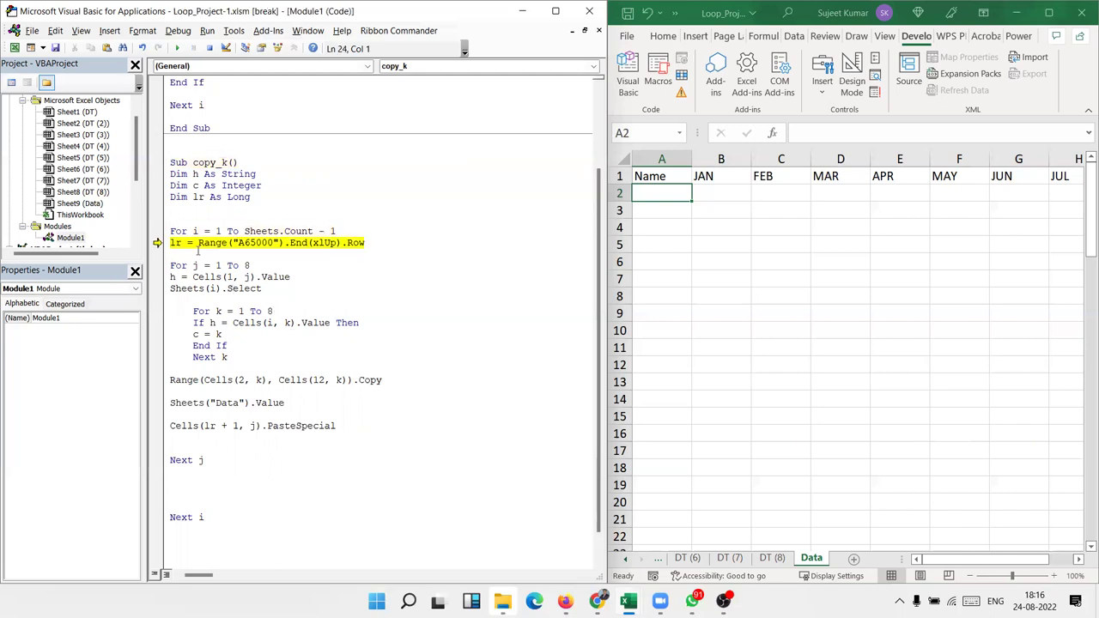
key(F8)
mouse_move(173, 243)
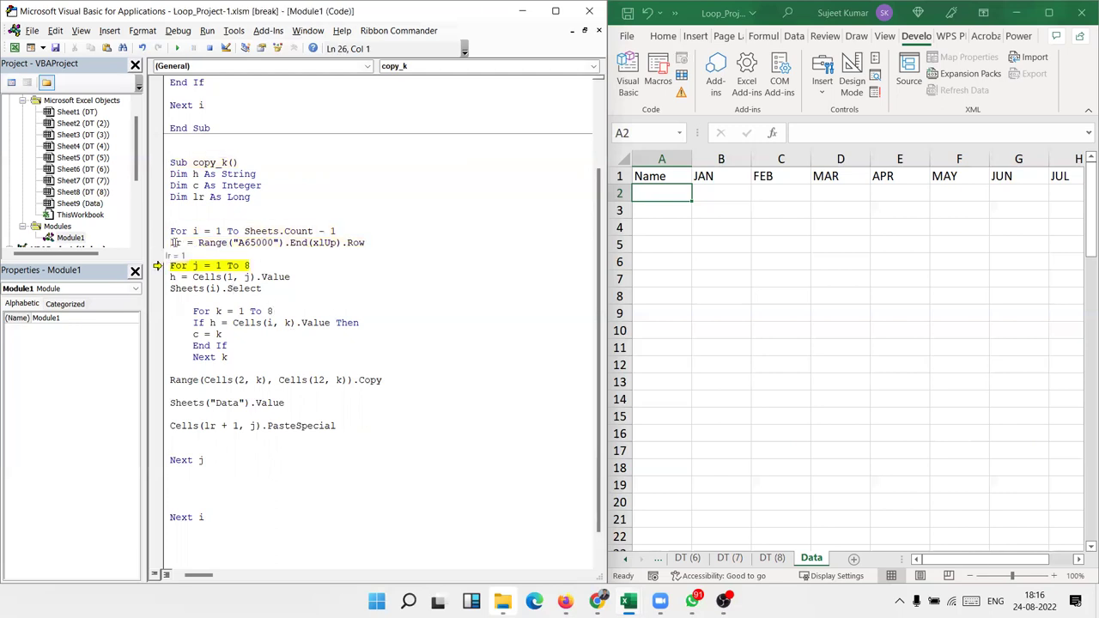
key(F8)
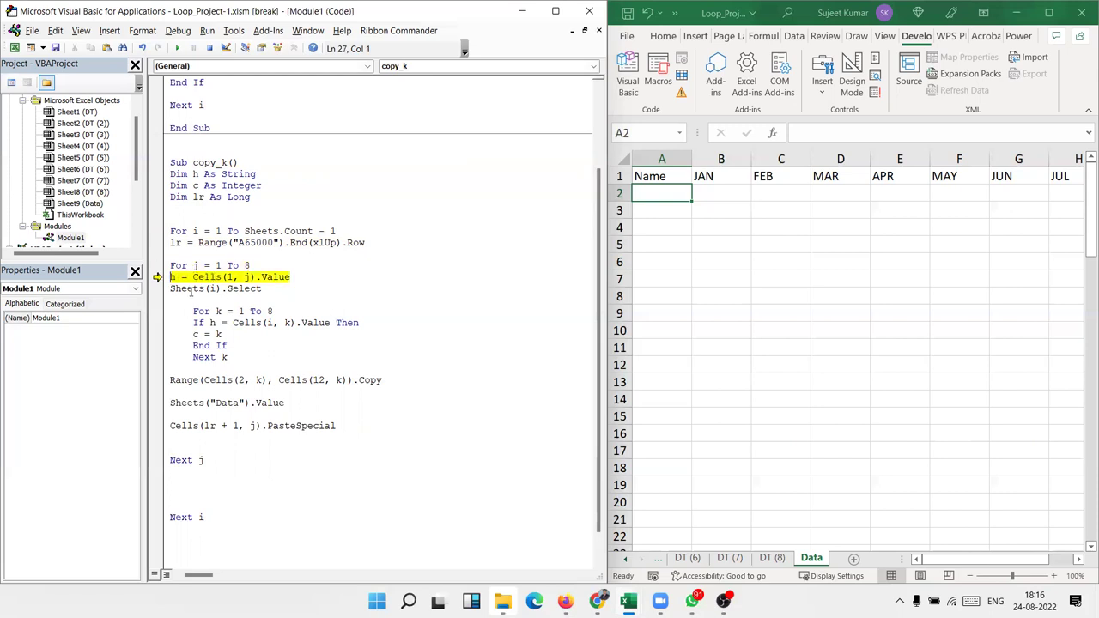
key(F8)
mouse_move(172, 276)
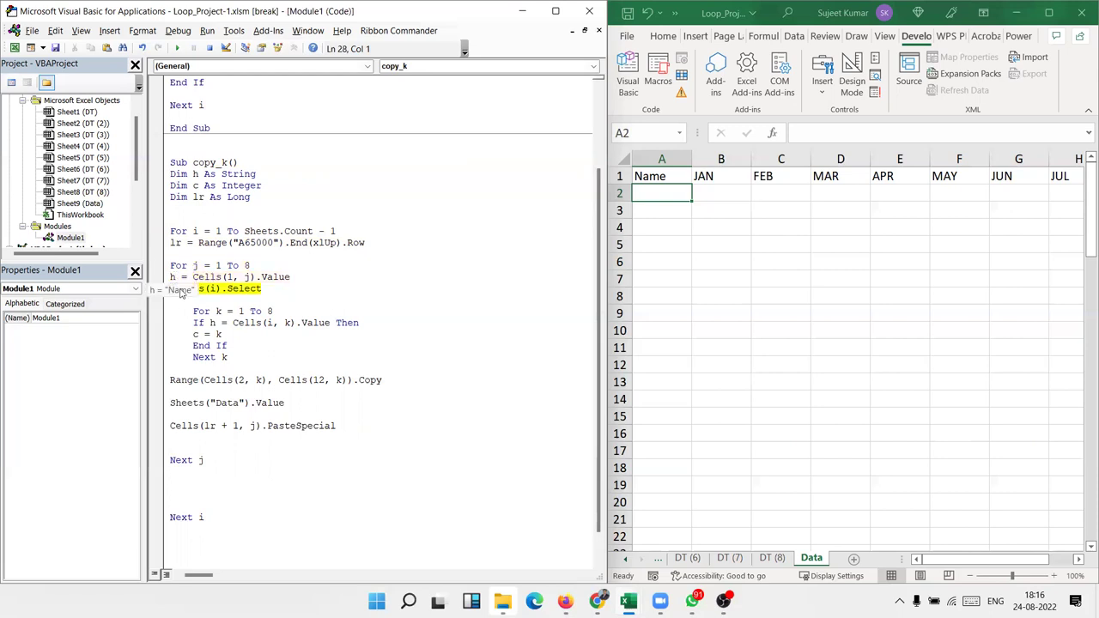
key(F8)
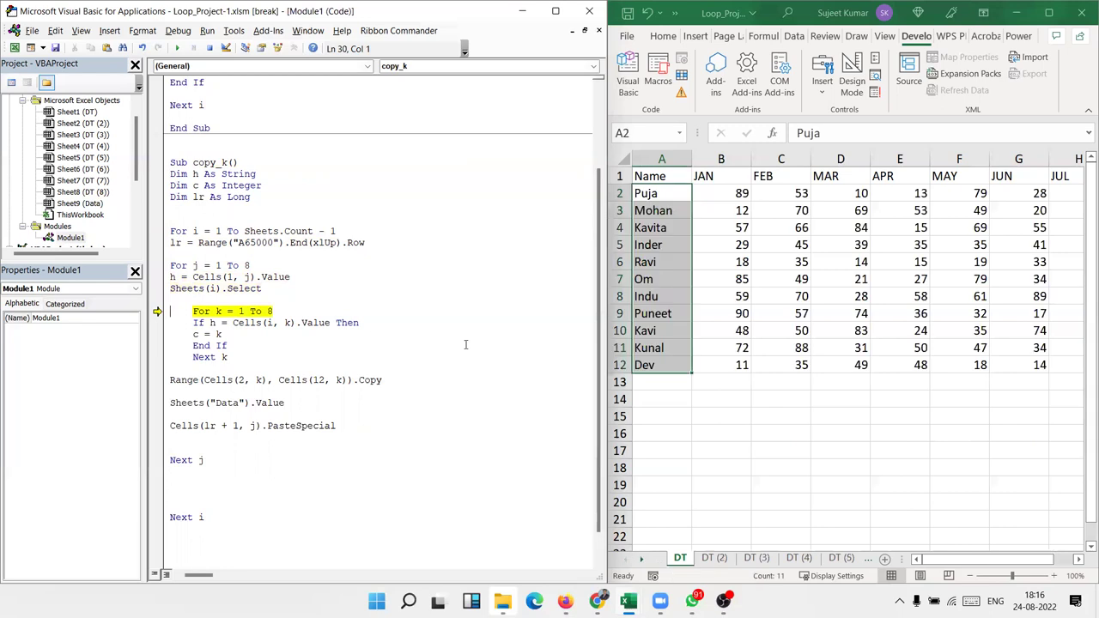
Step: Step through the header comparison, column assignment and inner k loop until error 438
mouse_move(219, 311)
key(F8)
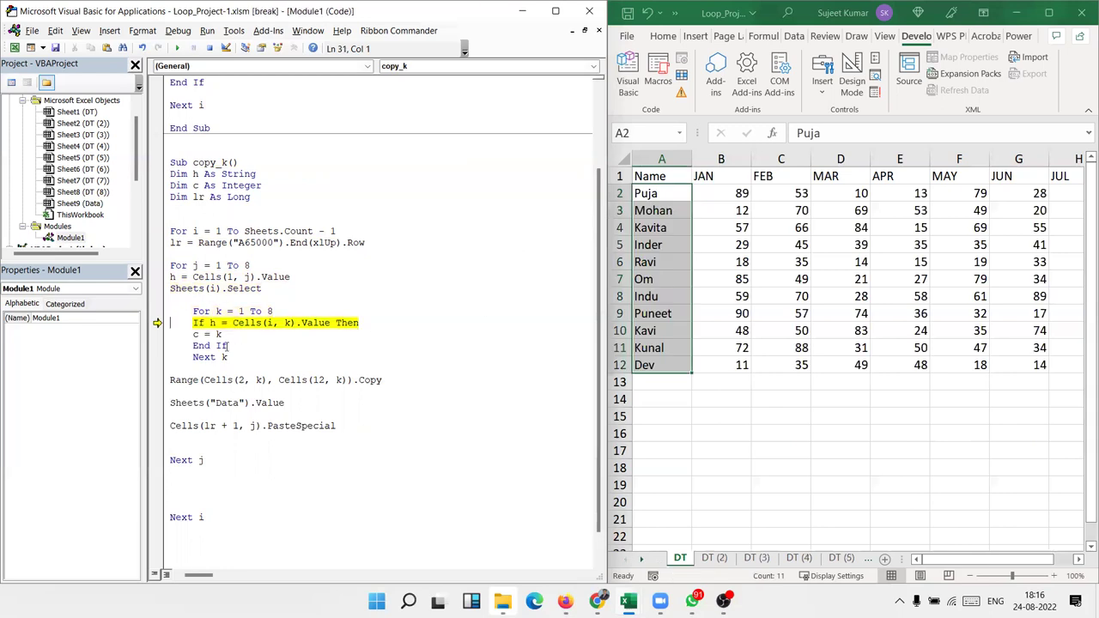
key(F8)
key(F8)
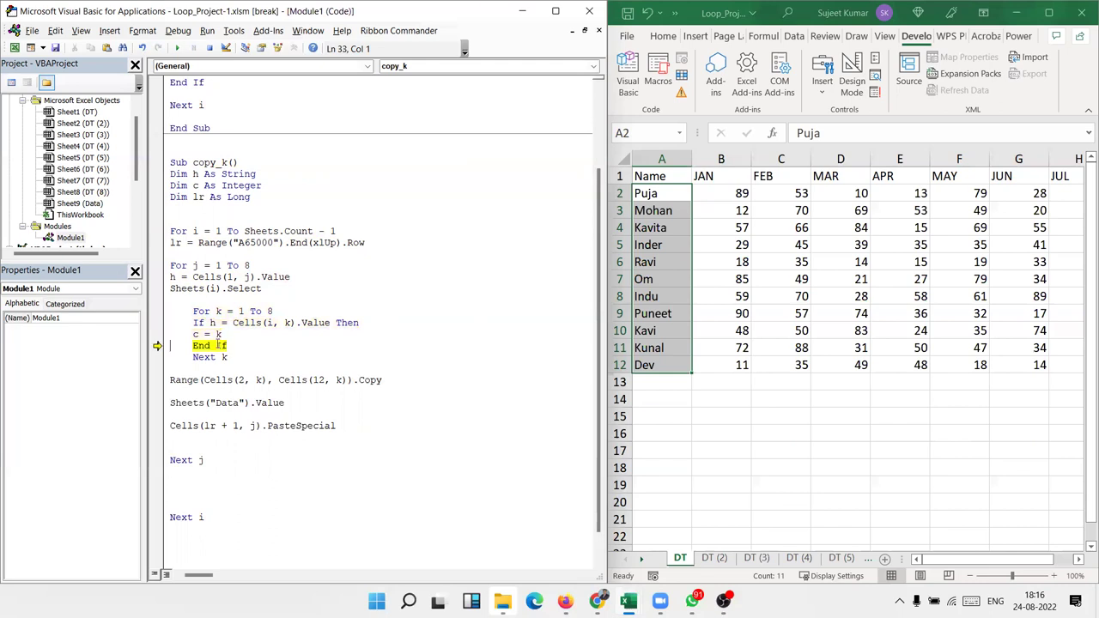
mouse_move(196, 334)
key(F8)
key(F8)
key(F8)
key(F8)
key(F8)
key(F8)
key(F8)
key(F8)
key(F8)
key(F8)
key(F8)
key(F8)
key(F8)
key(F8)
key(F8)
key(F8)
key(F8)
key(F8)
key(F8)
key(F8)
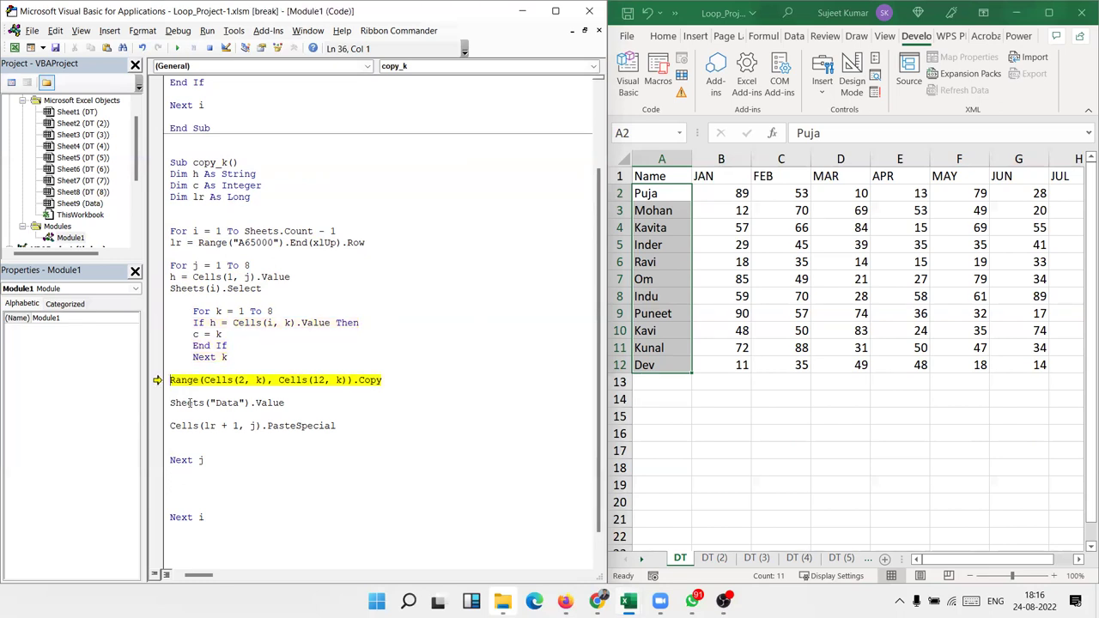
key(F8)
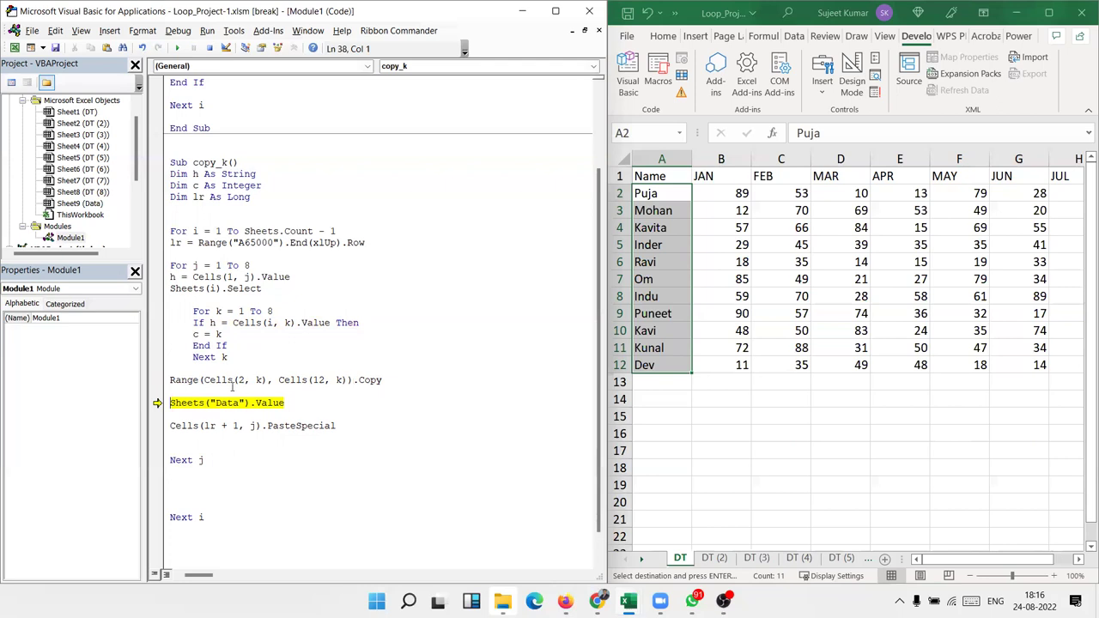
Step: Change the failing Sheets("Data").Value line to Sheets("Data").Select and step past the paste
key(F5)
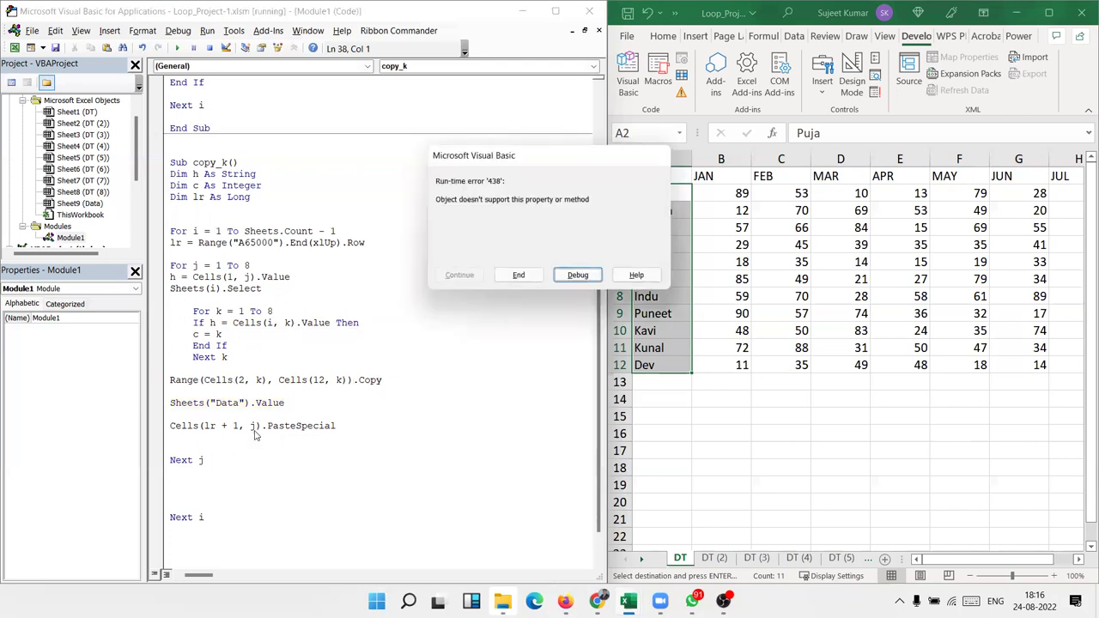
click(574, 275)
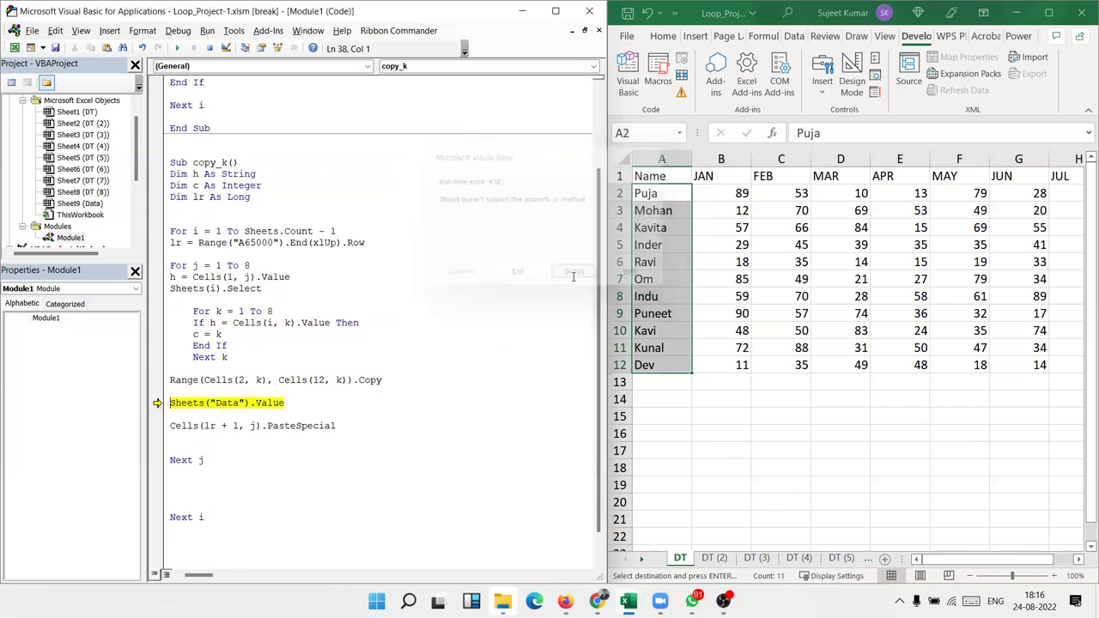
double_click(281, 403)
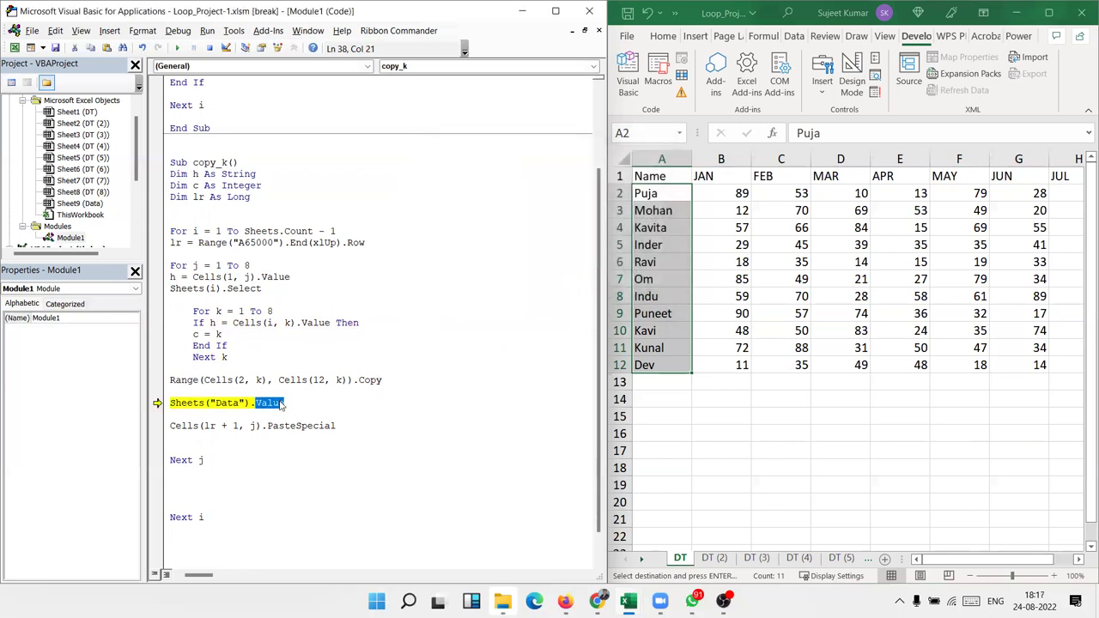
key(BackSpace)
text(selec)
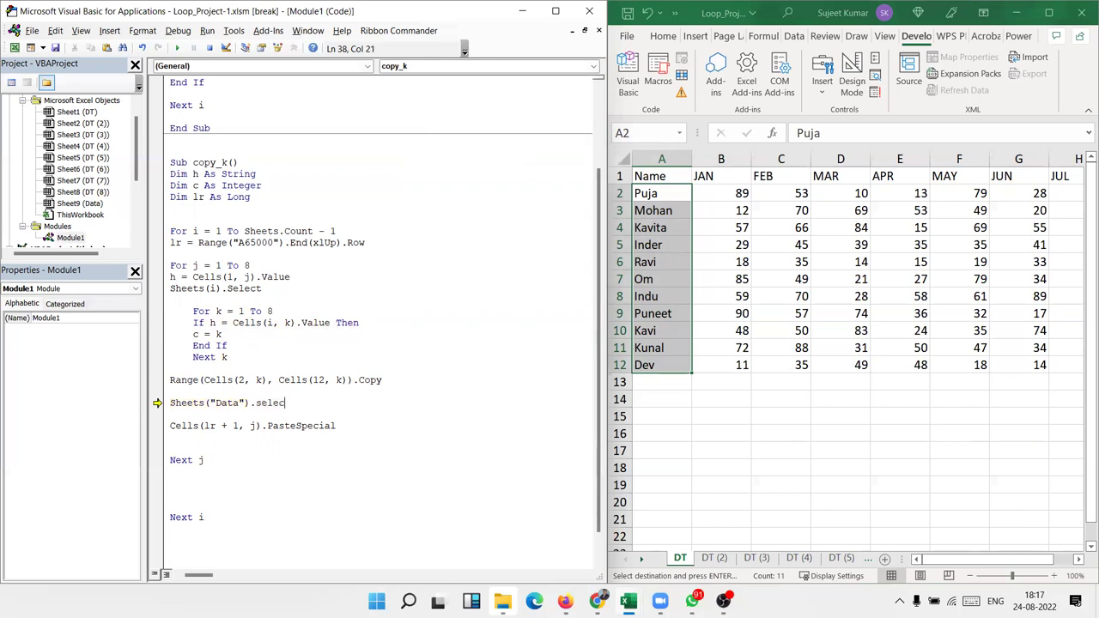
text(t)
click(281, 379)
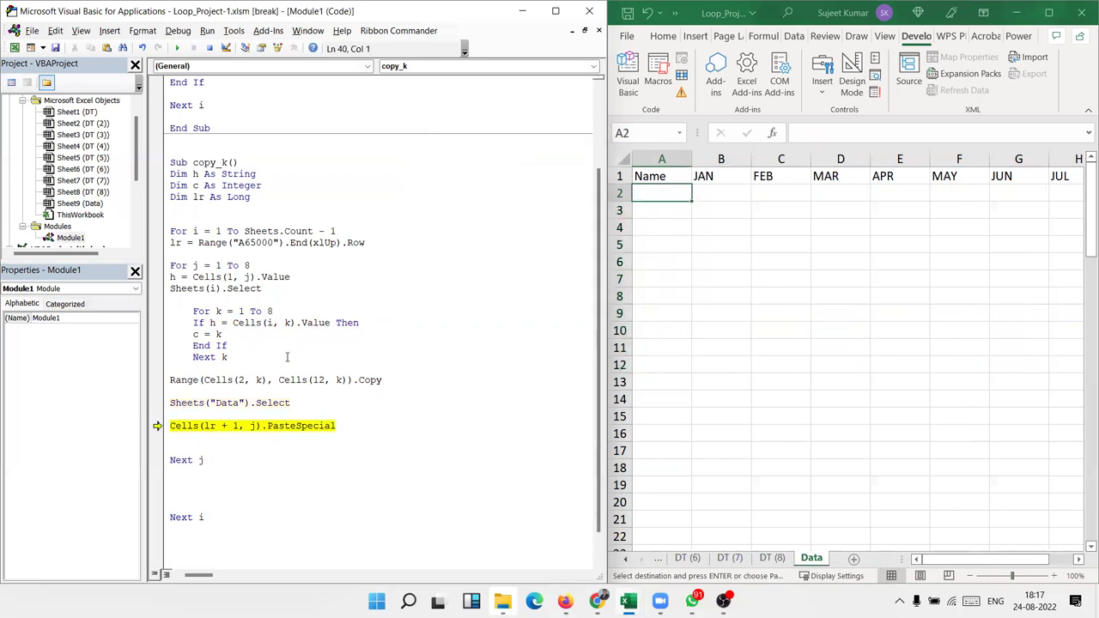
key(F8)
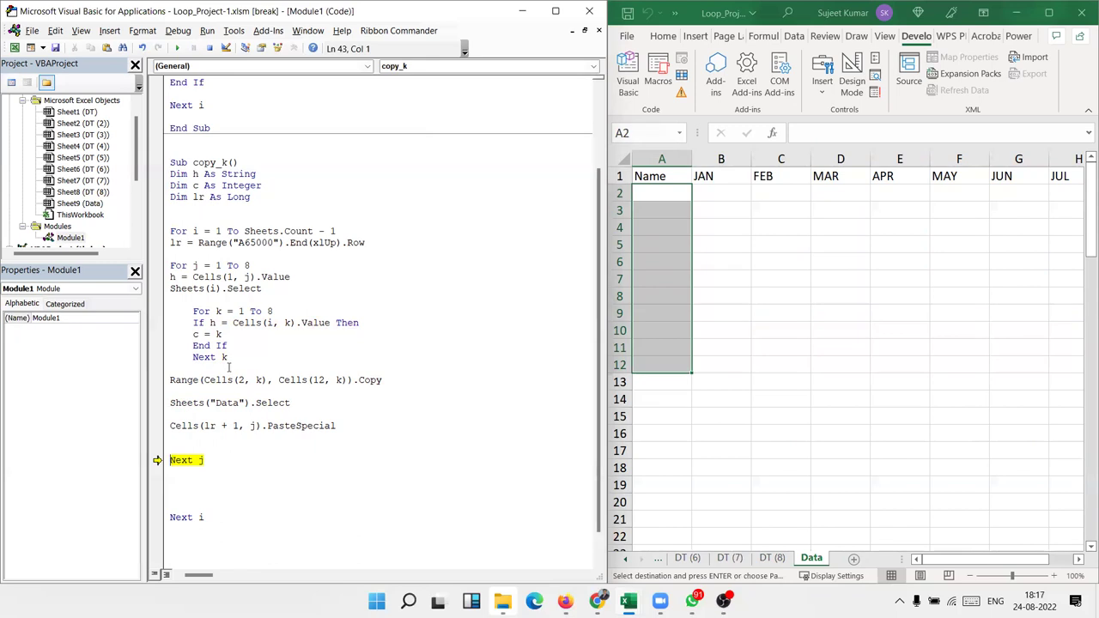
Step: Make the If line compare h with Cells(1, k).Value, then reset the paused run
mouse_move(213, 322)
mouse_move(272, 322)
click(272, 322)
key(BackSpace)
text(j)
key(BackSpace)
text(1)
key(Down)
click(210, 48)
click(296, 285)
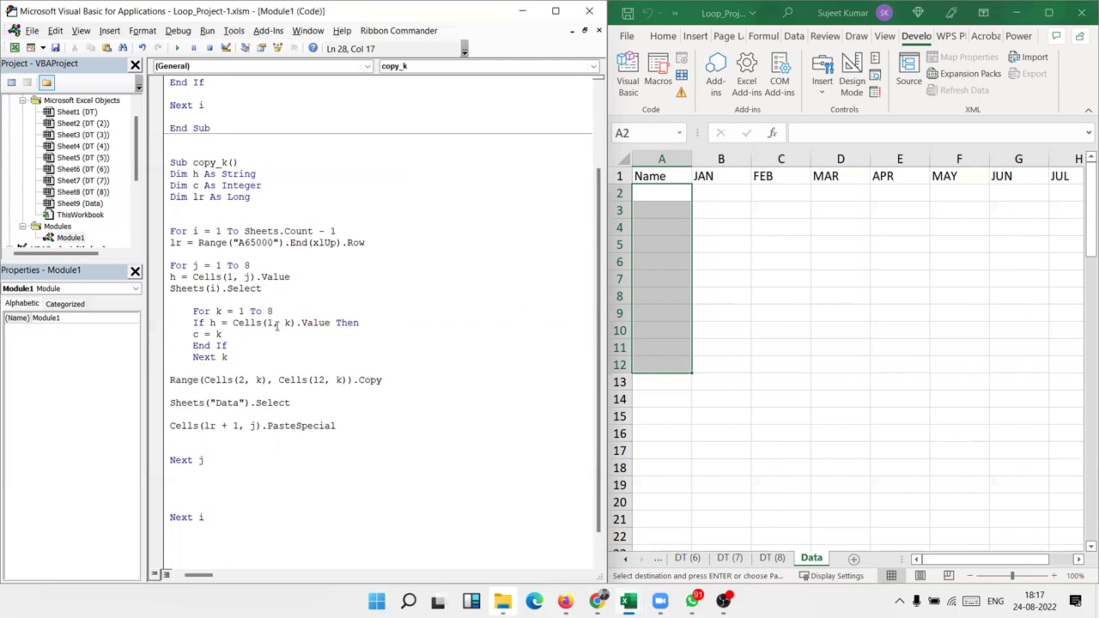
Step: Insert Exit For after c = k, correcting the mistyped Exit Loop, while stepping copy_k
key(F8)
key(F8)
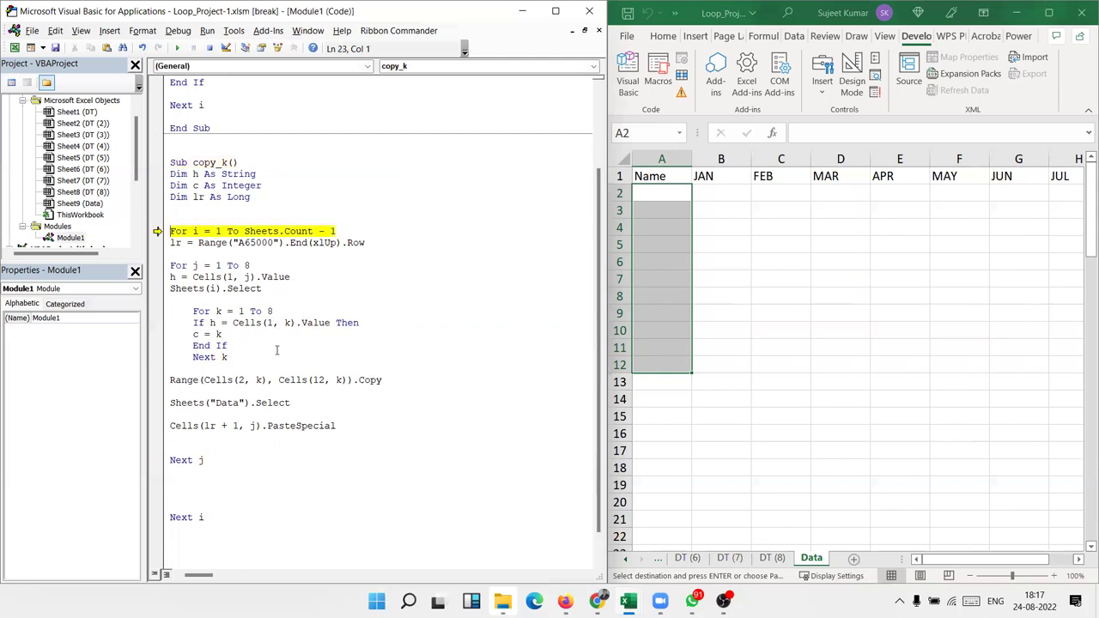
key(F8)
click(241, 336)
key(Return)
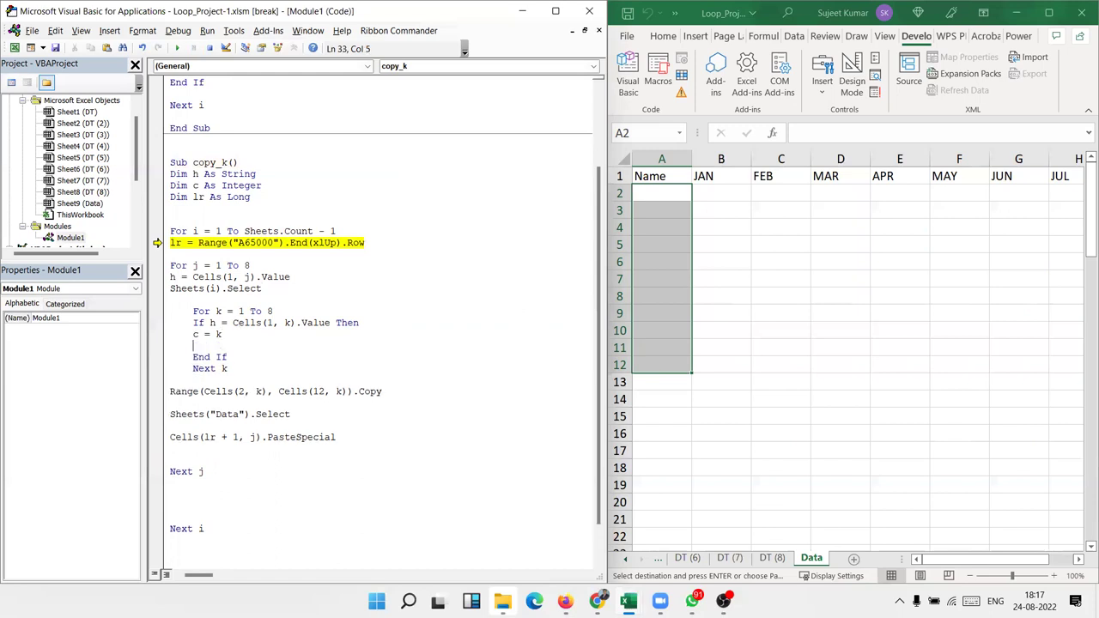
text(exit loop)
click(267, 355)
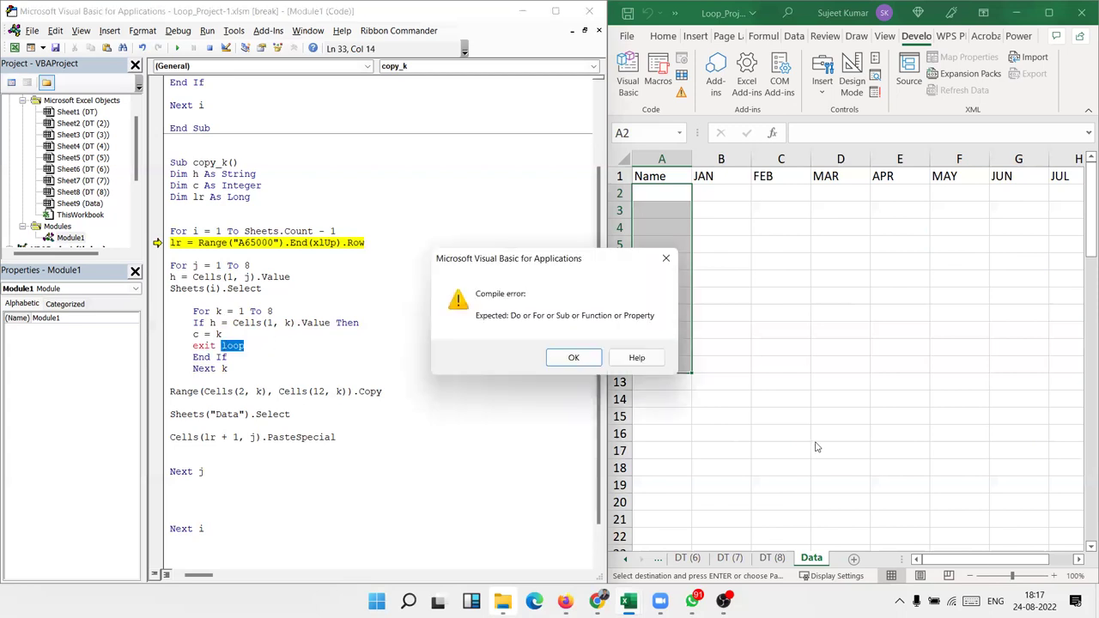
click(572, 358)
click(227, 368)
double_click(233, 345)
text(for)
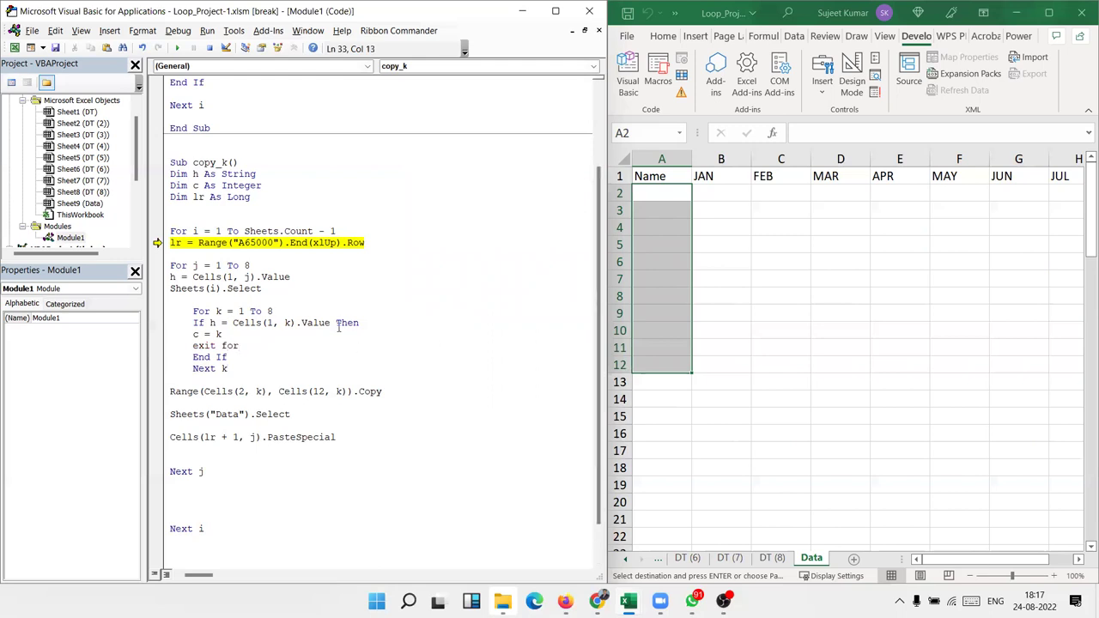
key(F8)
Step: Check cells A1 and A2 on the Data sheet, then step from For j to Sheets(i).Select
mouse_move(175, 243)
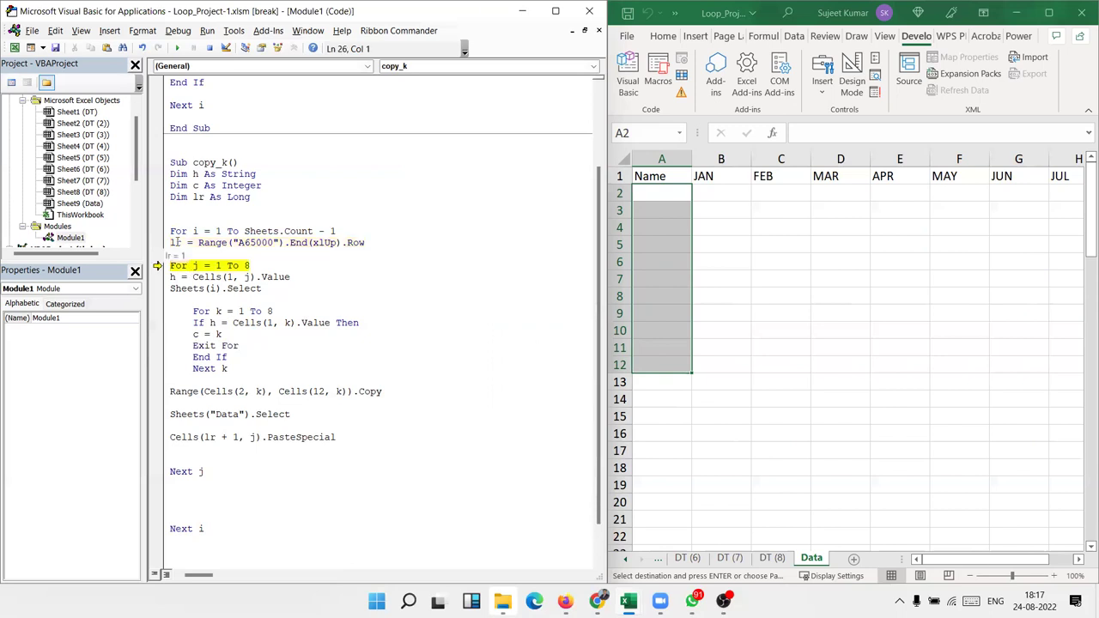
click(656, 190)
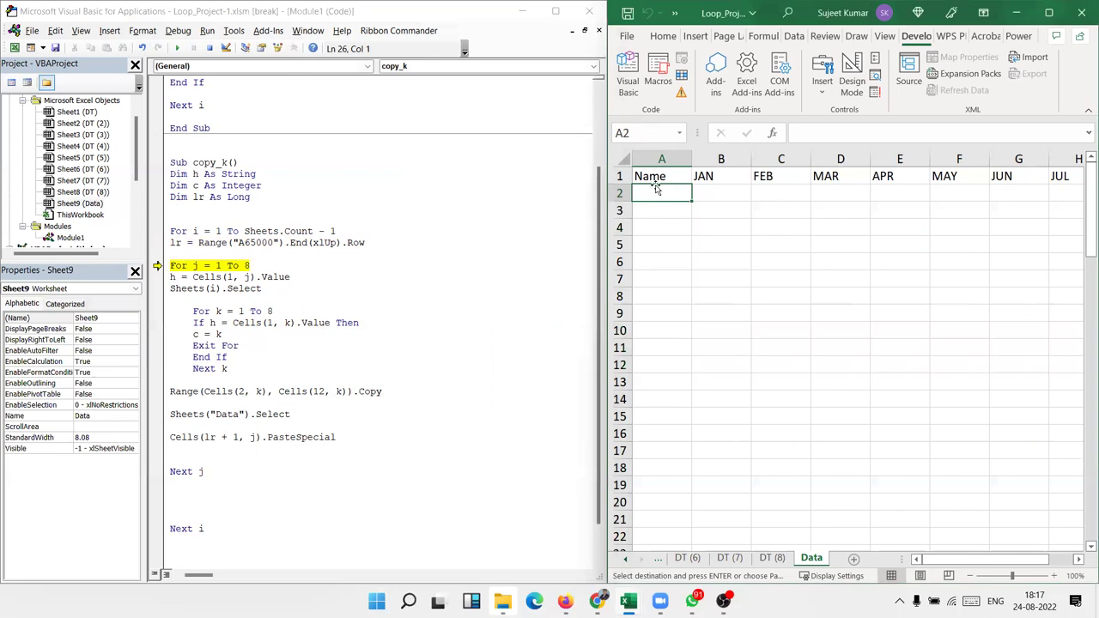
click(657, 176)
click(658, 193)
drag(204, 437, 232, 437)
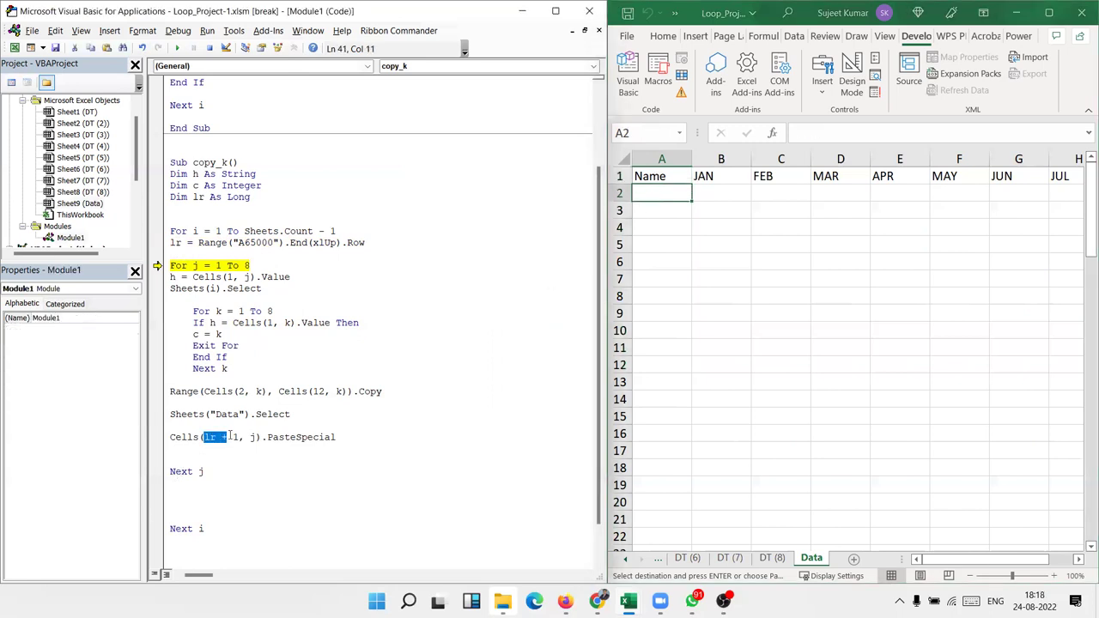
click(210, 265)
key(Left)
key(F8)
key(F8)
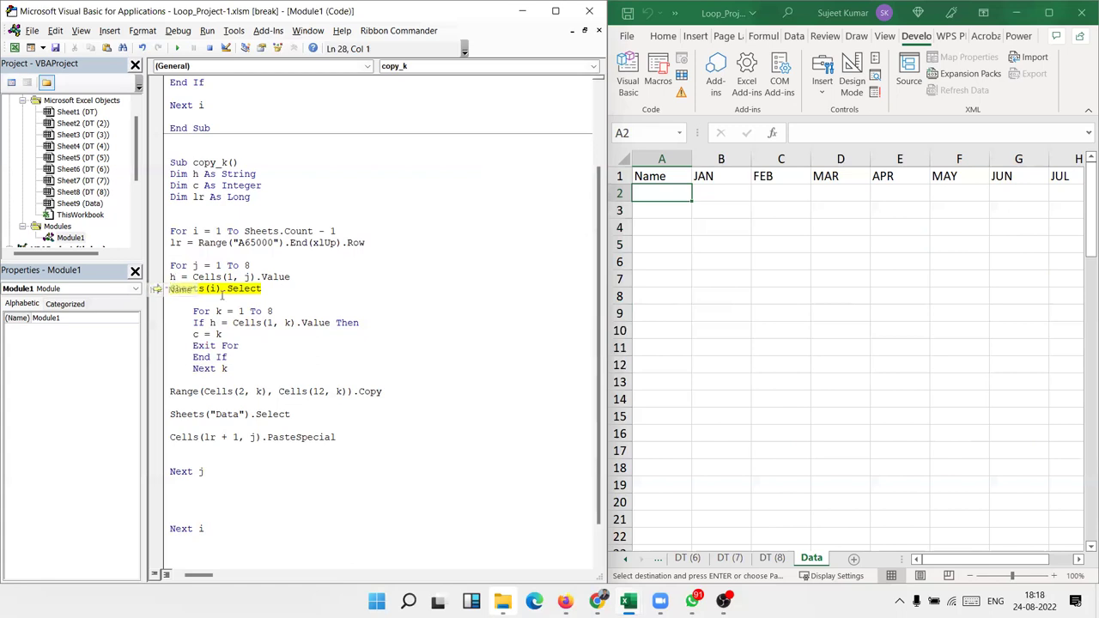
Step: Step through the Name header search, Exit For, Copy and PasteSpecial, filling Data A2:A12
key(F8)
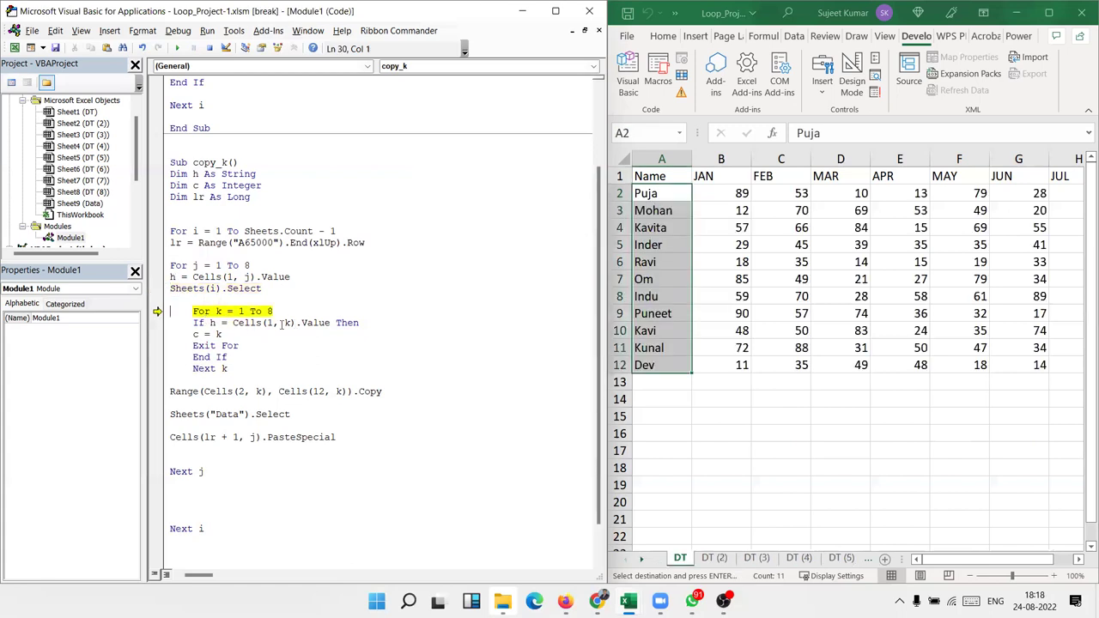
key(F8)
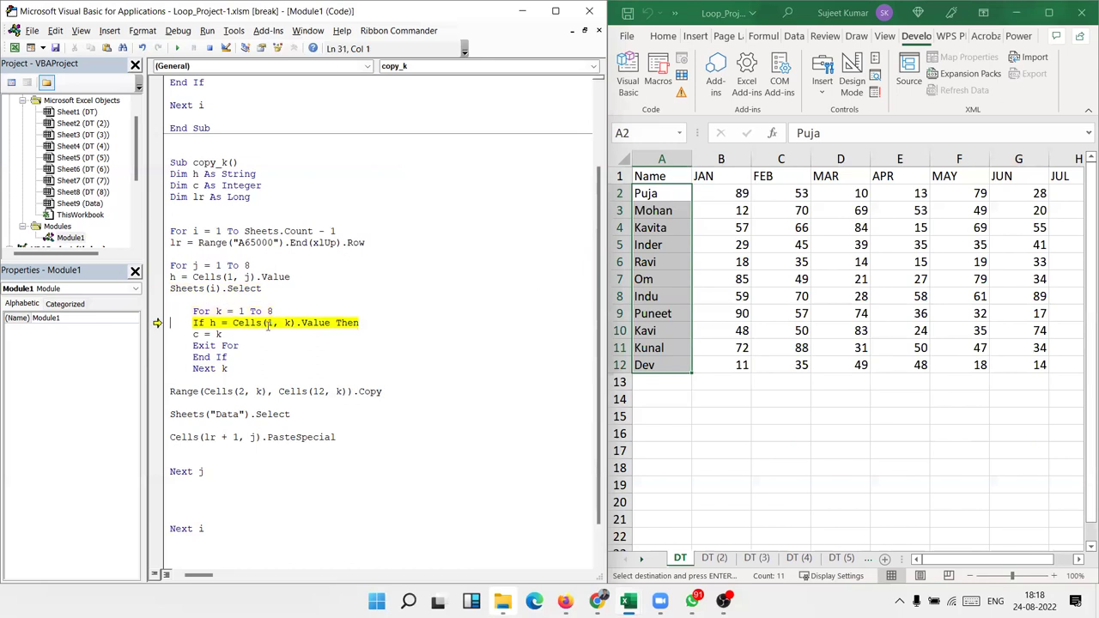
key(F8)
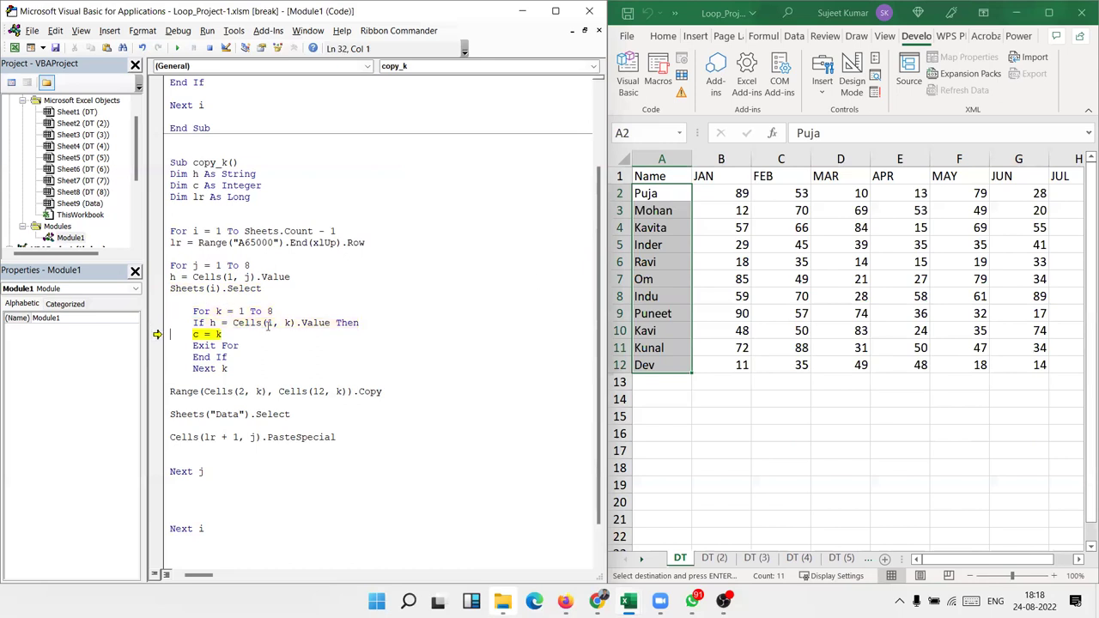
mouse_move(212, 323)
mouse_move(288, 323)
key(F8)
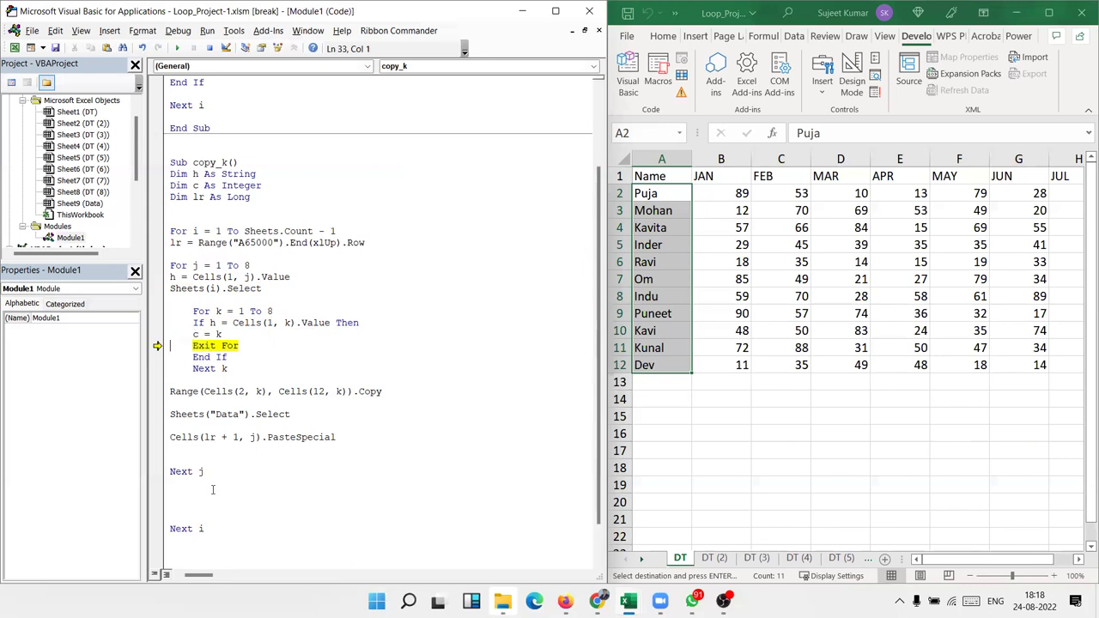
key(F8)
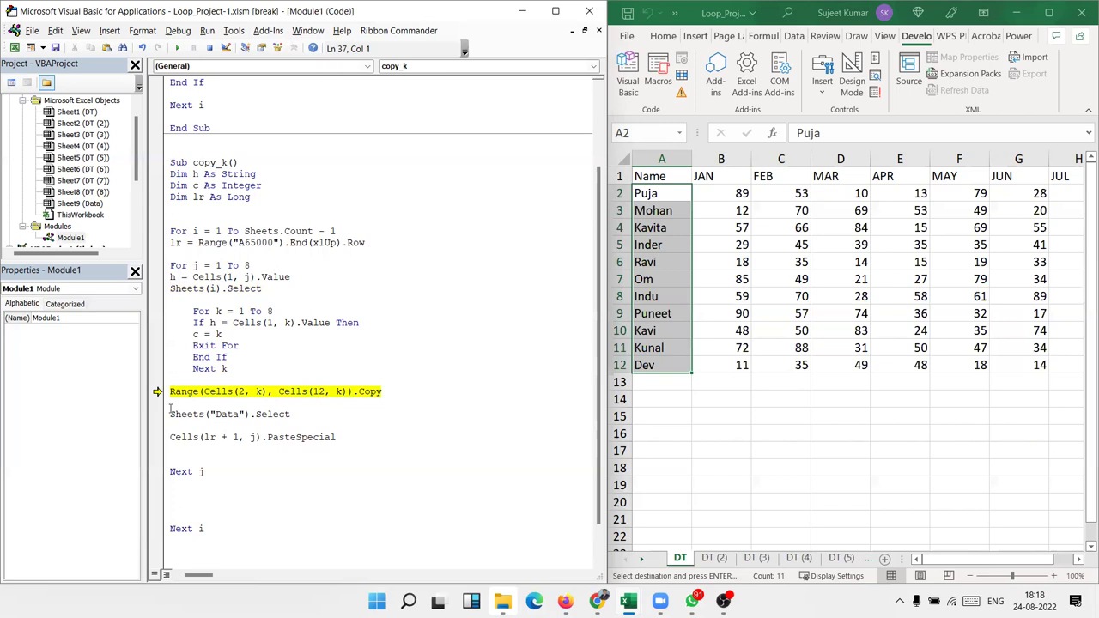
key(F8)
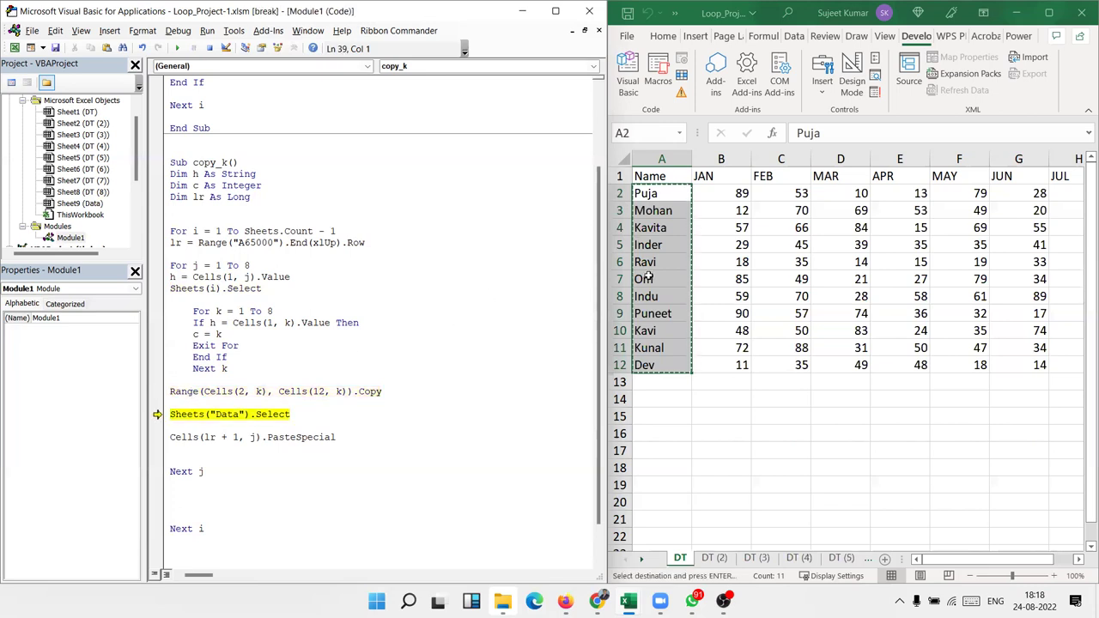
key(F8)
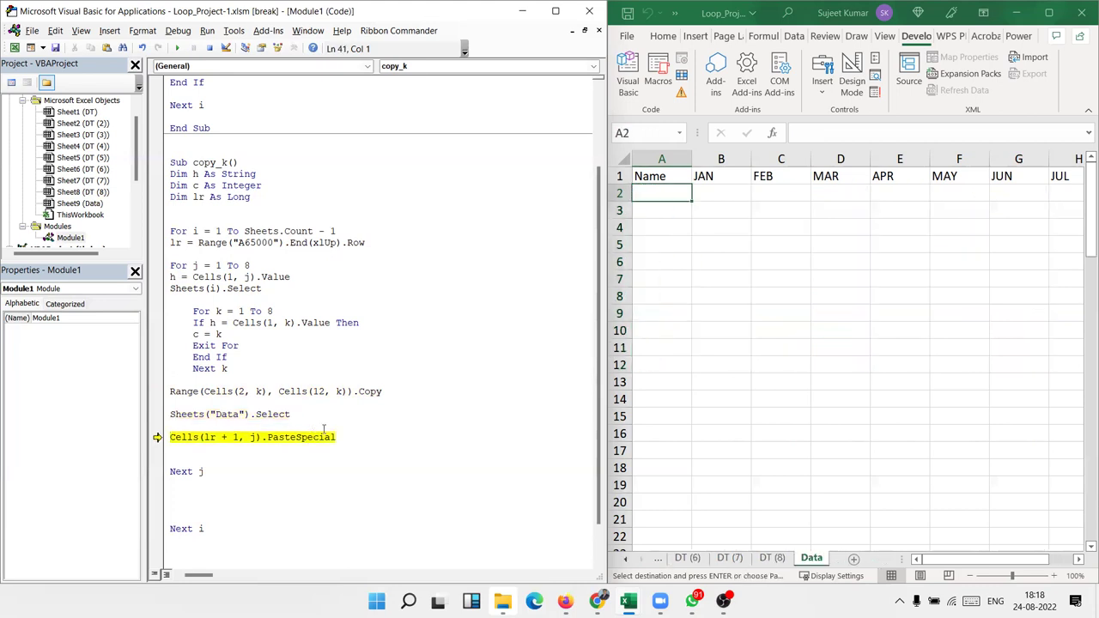
key(F8)
key(F8)
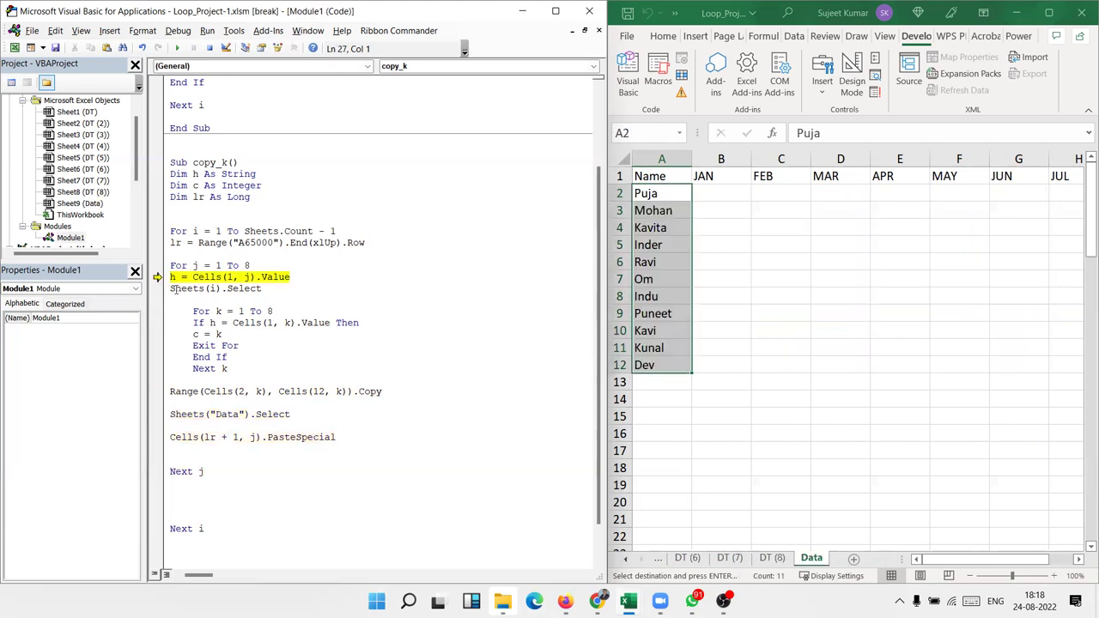
key(F8)
Step: Step through the header search for the JAN column, inspecting the Exit For and If lines
mouse_move(172, 277)
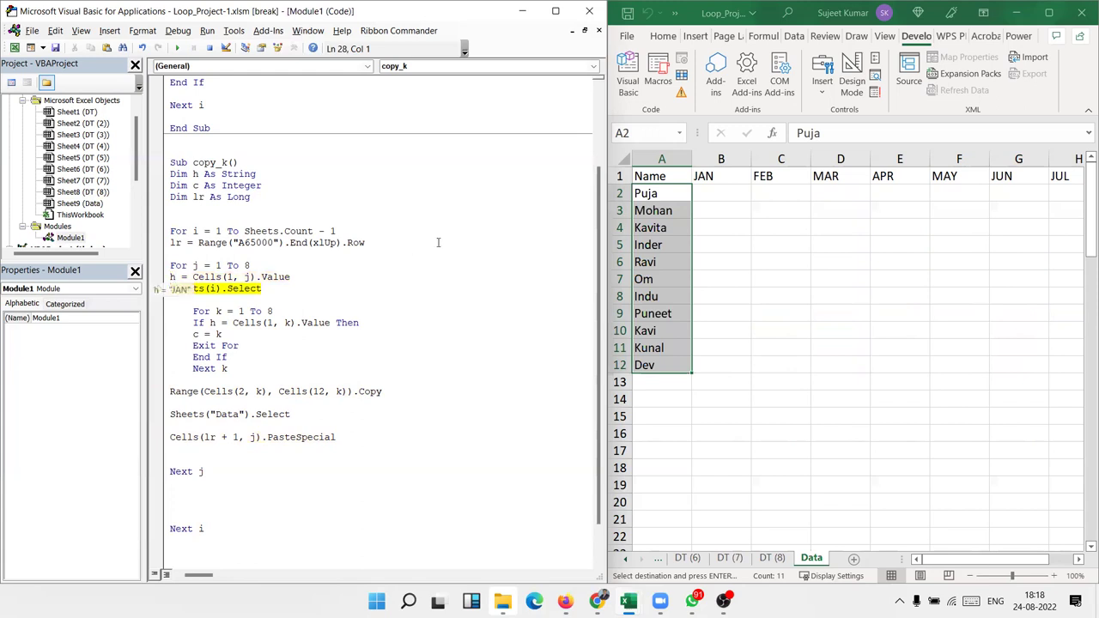
key(F8)
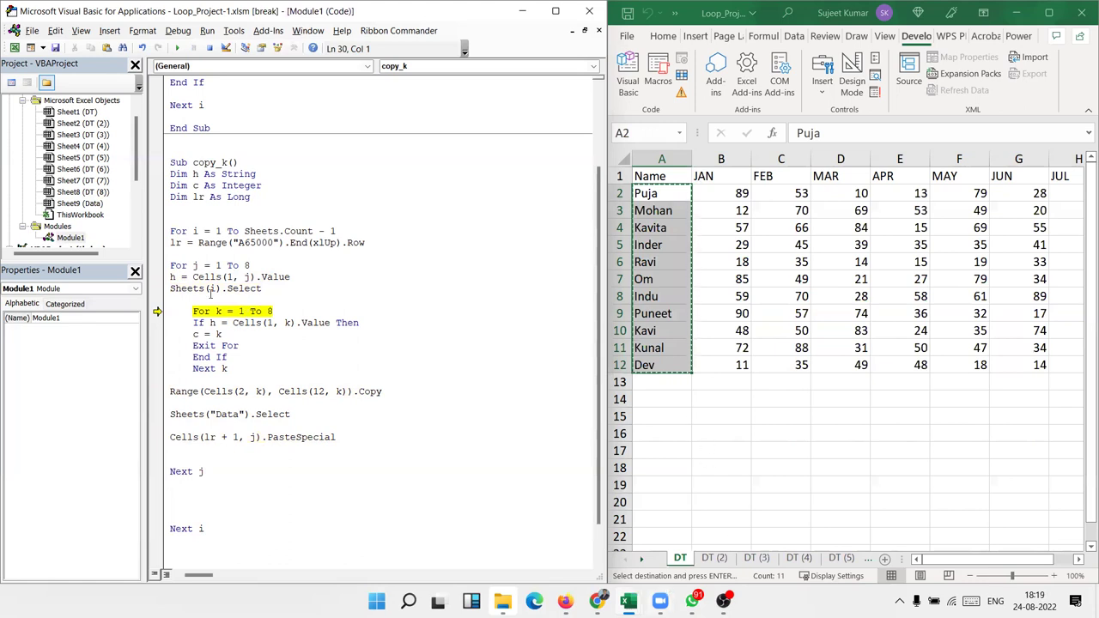
key(F8)
key(F8)
key(F8)
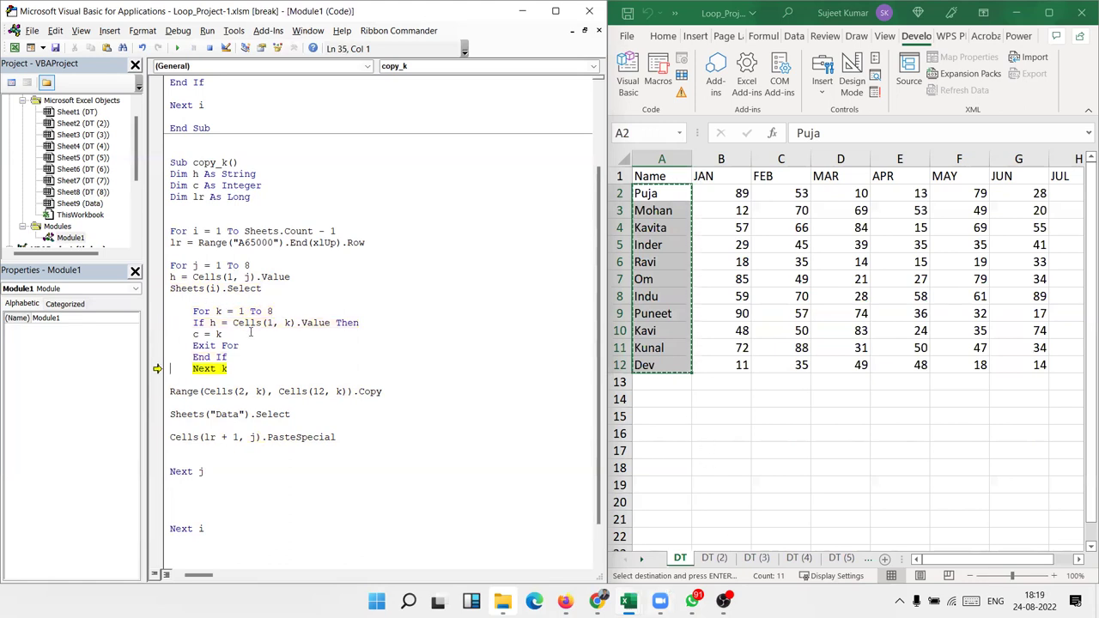
key(F8)
key(F8)
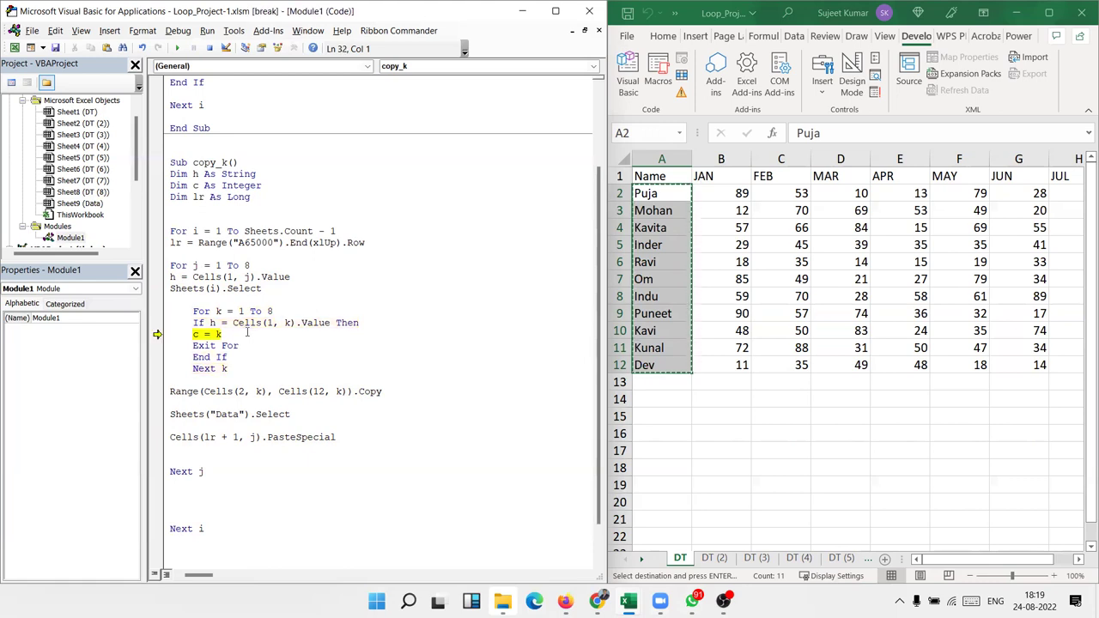
key(F8)
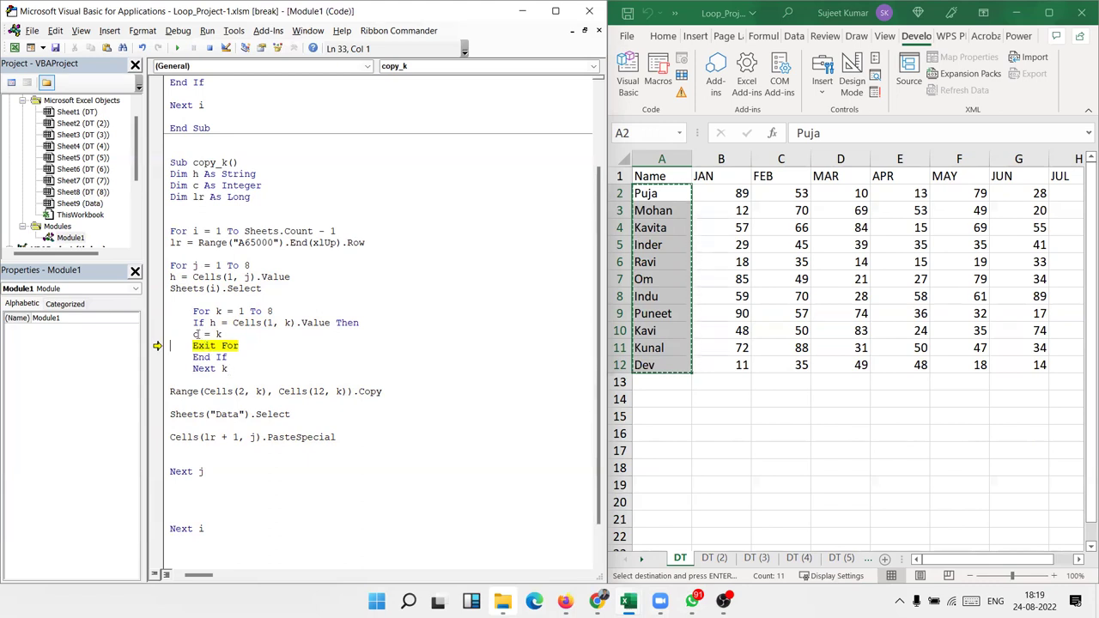
key(F8)
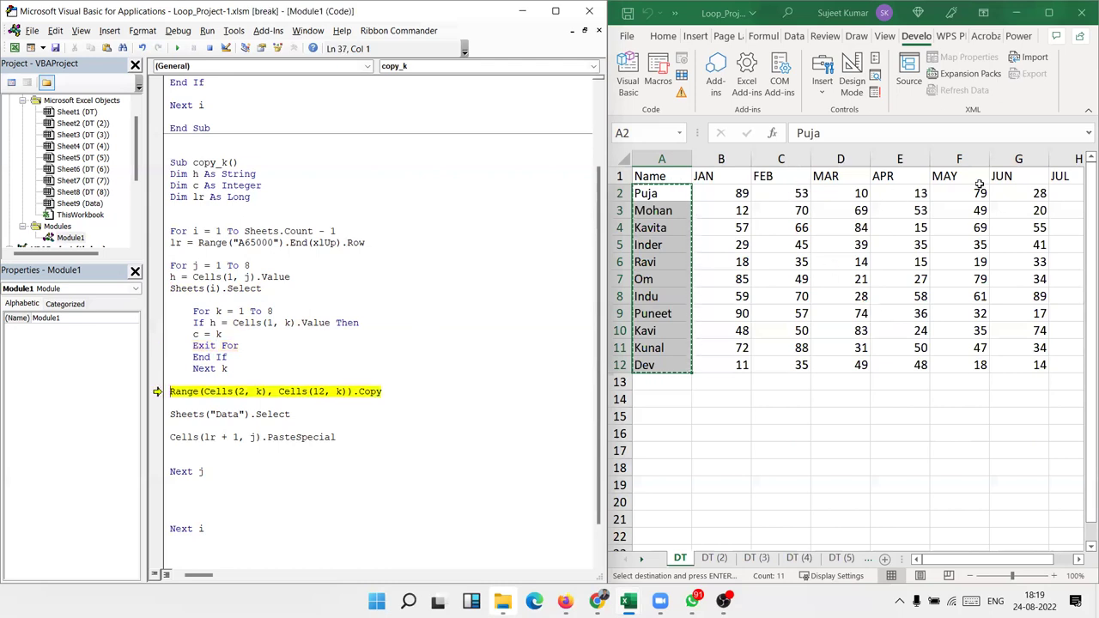
mouse_move(238, 345)
mouse_down()
mouse_move(192, 345)
mouse_move(193, 335)
mouse_up()
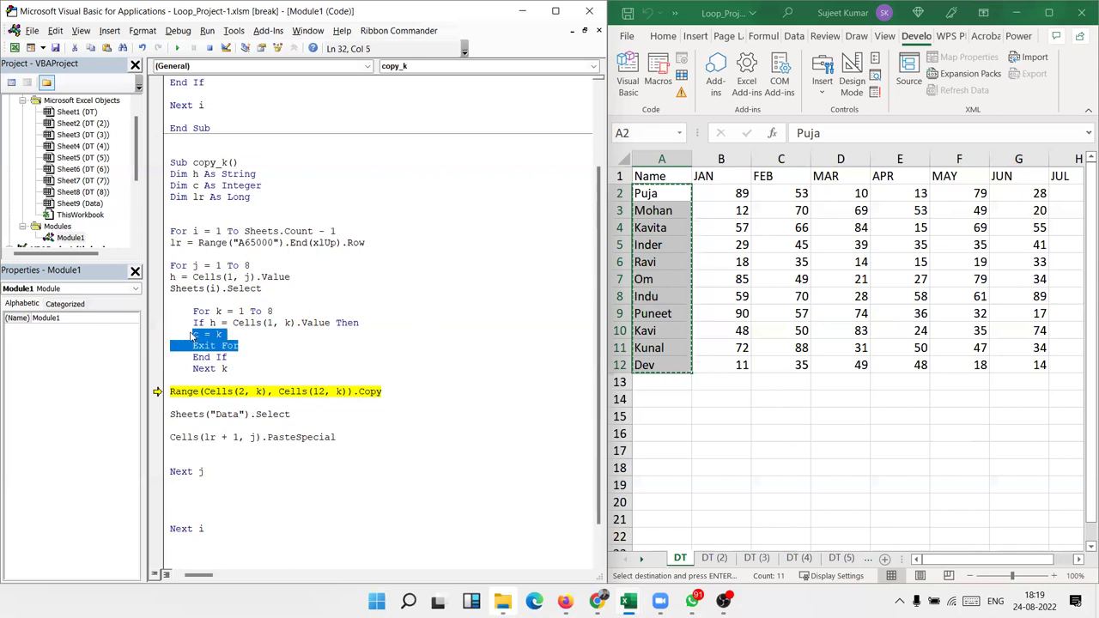
click(210, 383)
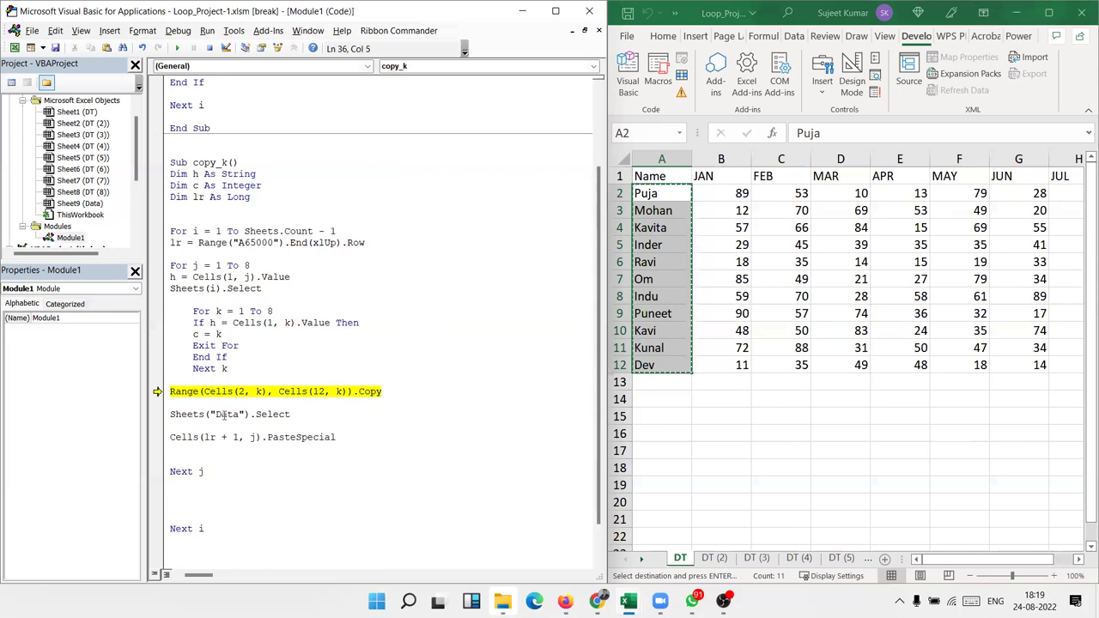
click(233, 335)
drag(217, 311, 245, 338)
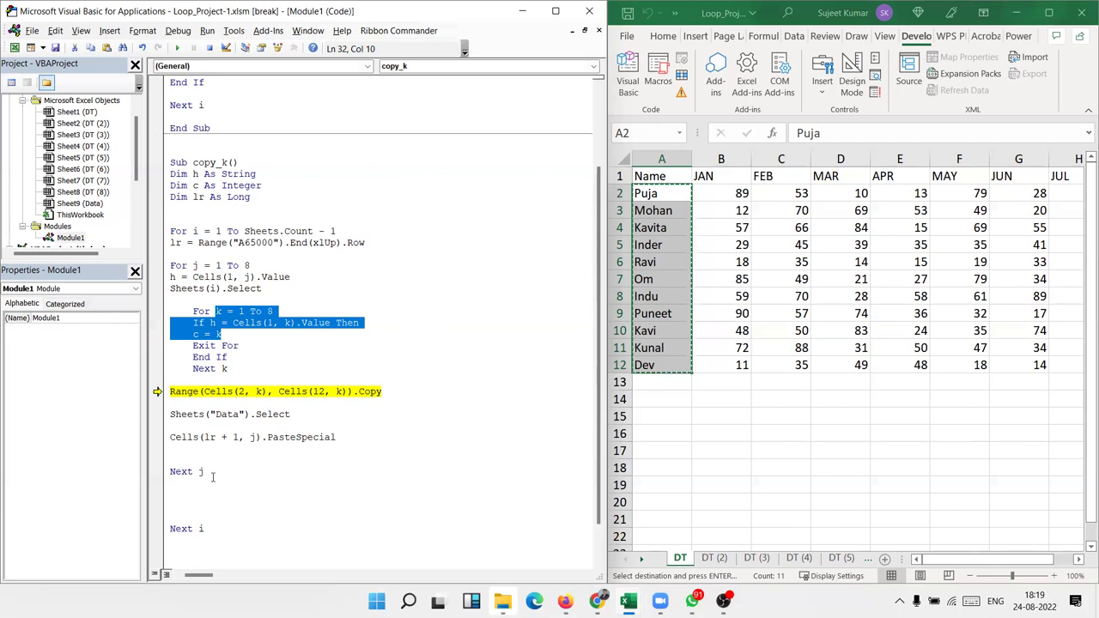
Step: Copy DT's JAN values and paste them into B2:B12 of the Data sheet
key(F8)
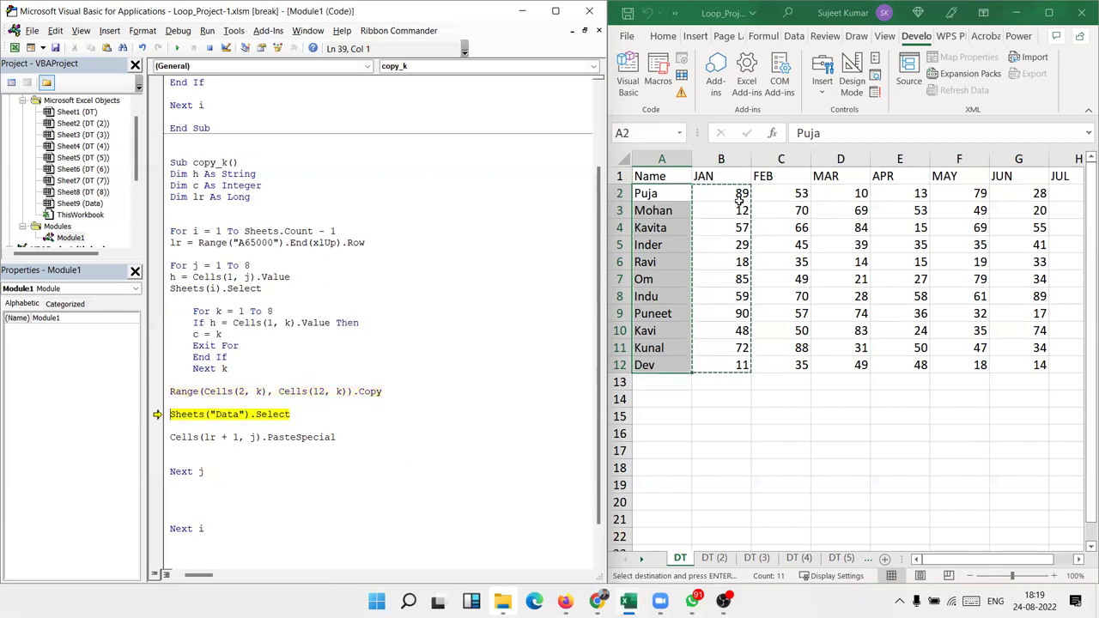
key(F8)
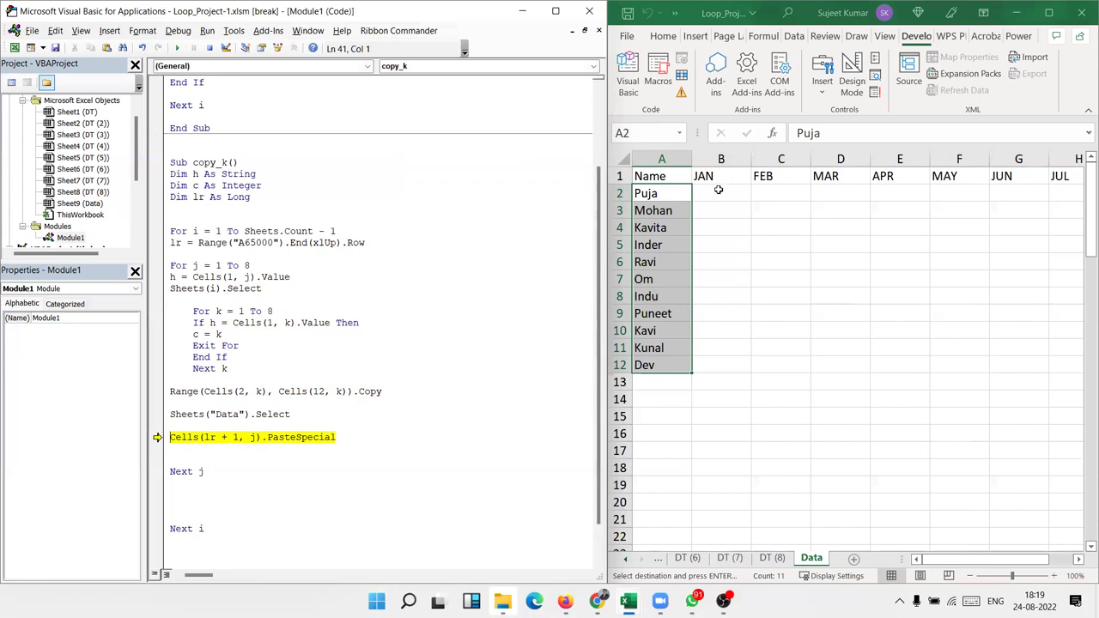
key(F8)
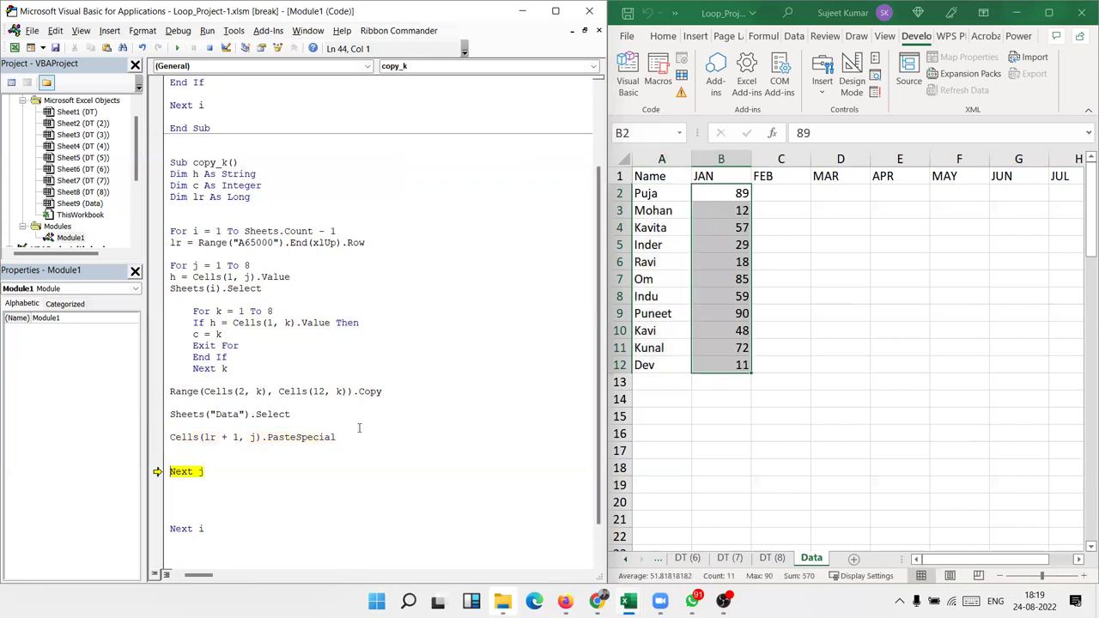
key(F8)
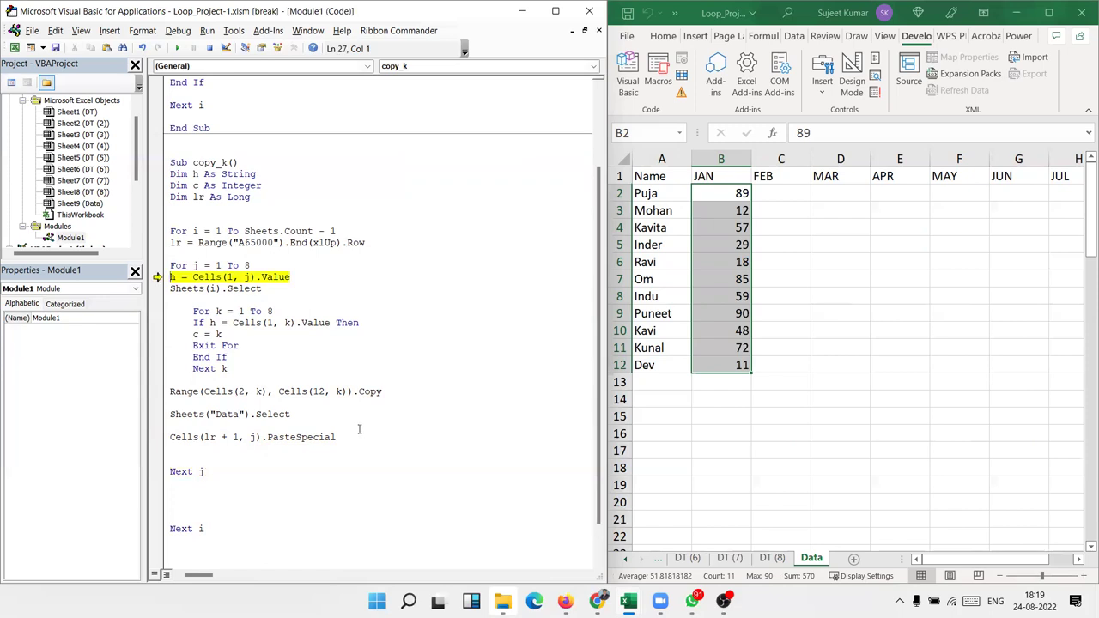
Step: Step through the FEB header search, copy and paste into C2:C12 of the Data sheet
key(F8)
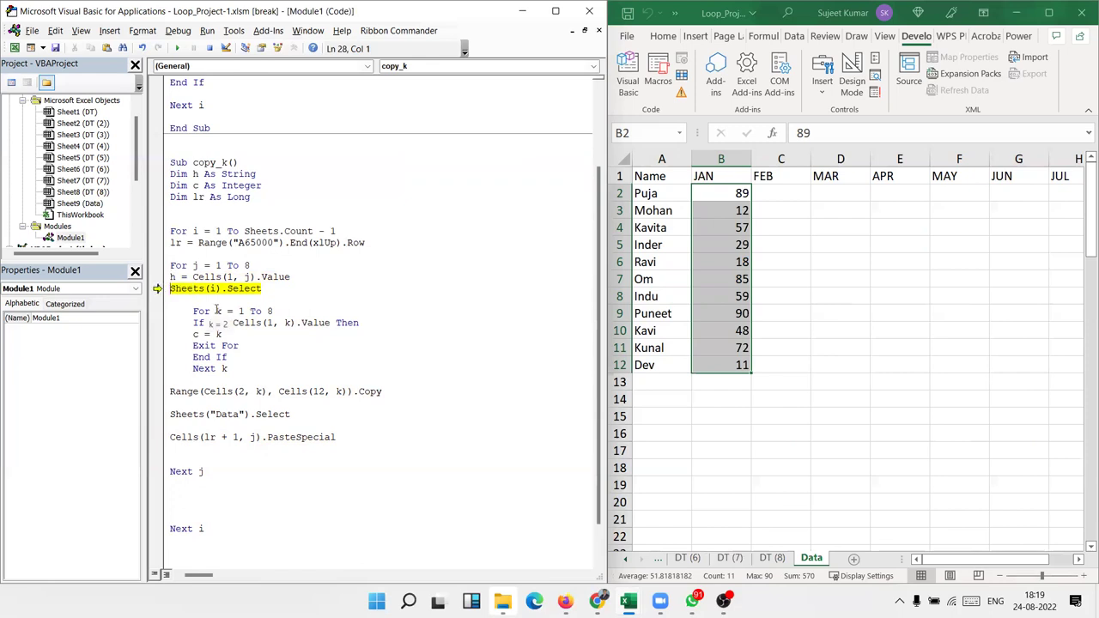
key(F8)
mouse_move(216, 312)
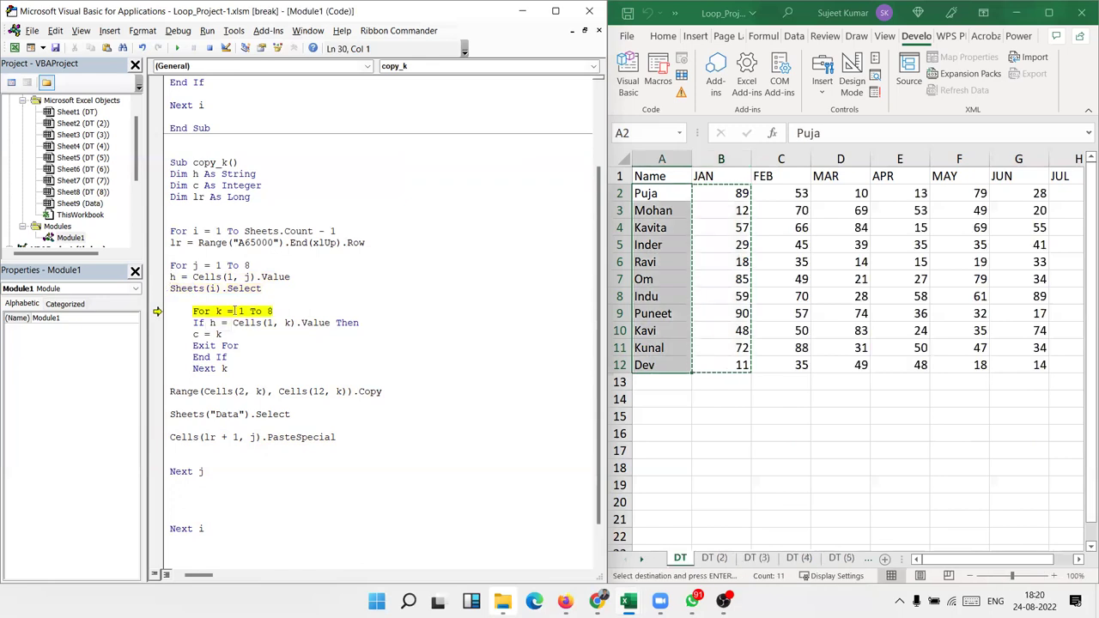
key(F8)
key(F8)
key(F8)
key(F8)
key(F8)
key(F8)
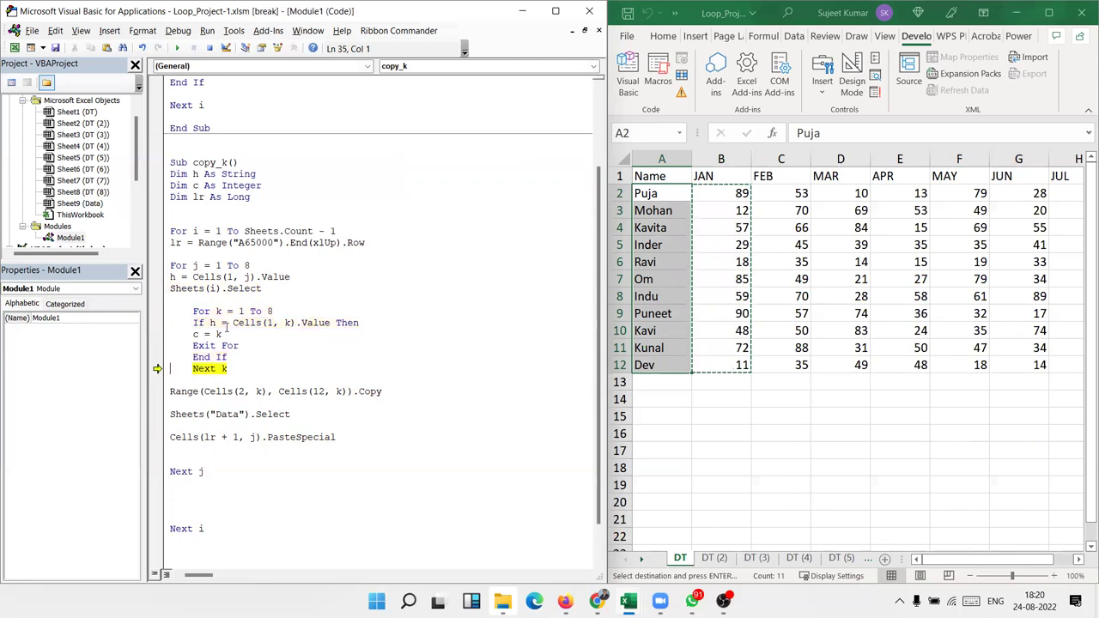
key(F8)
key(F8)
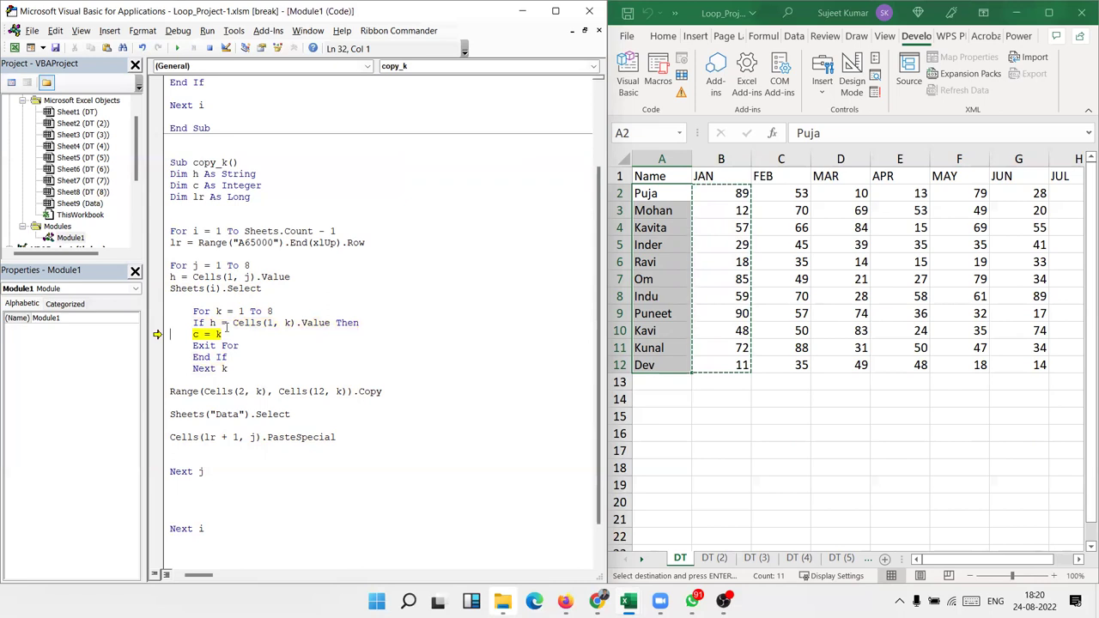
mouse_move(199, 335)
key(F8)
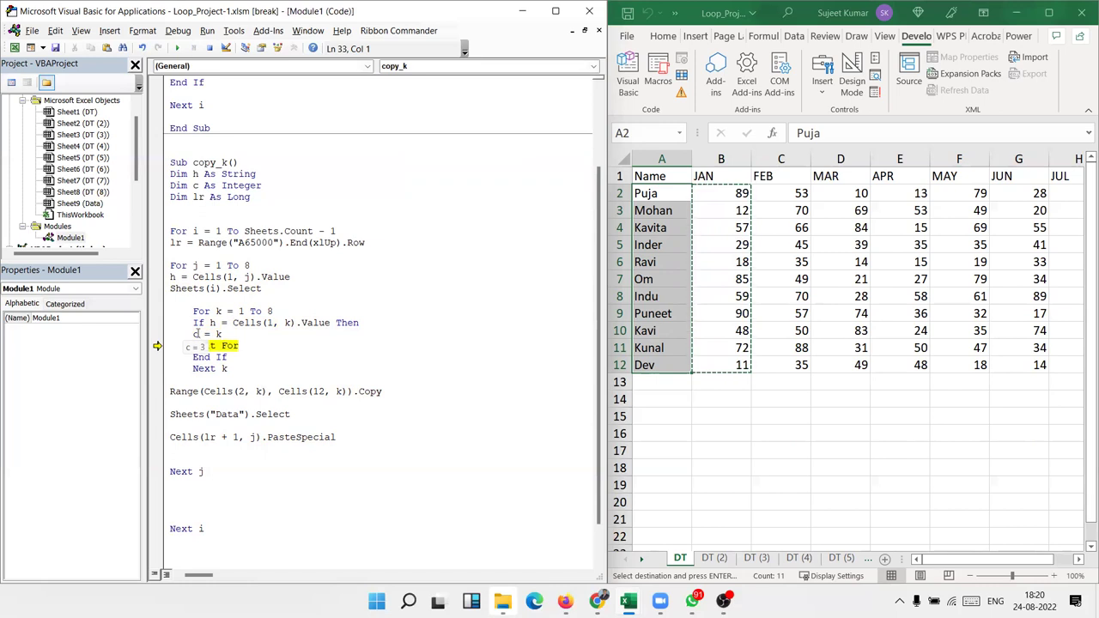
drag(203, 311, 225, 312)
key(F8)
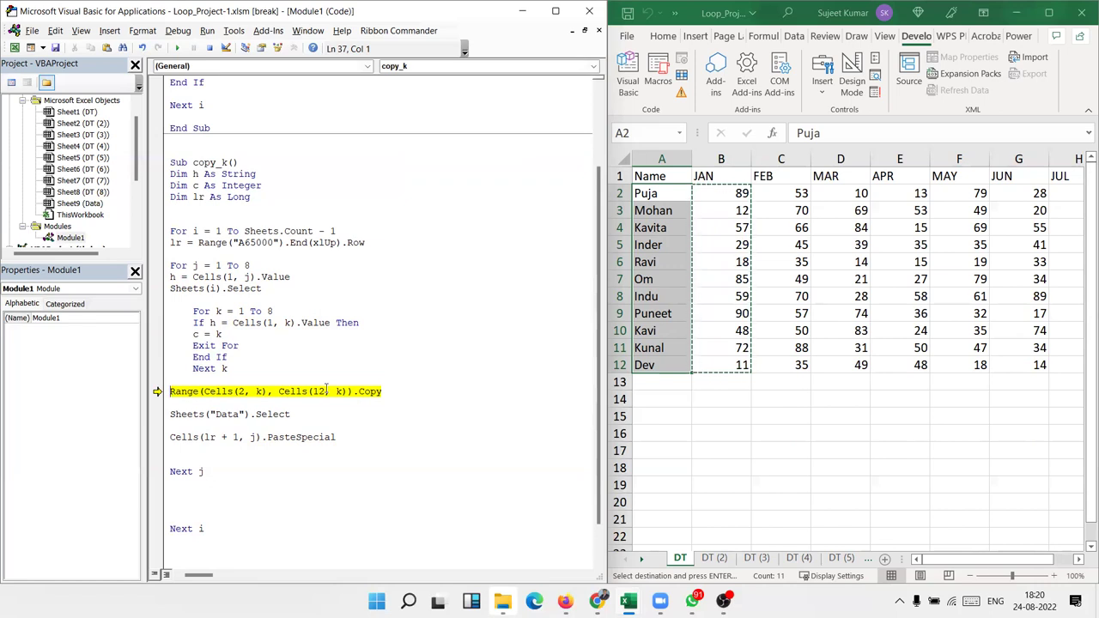
key(F8)
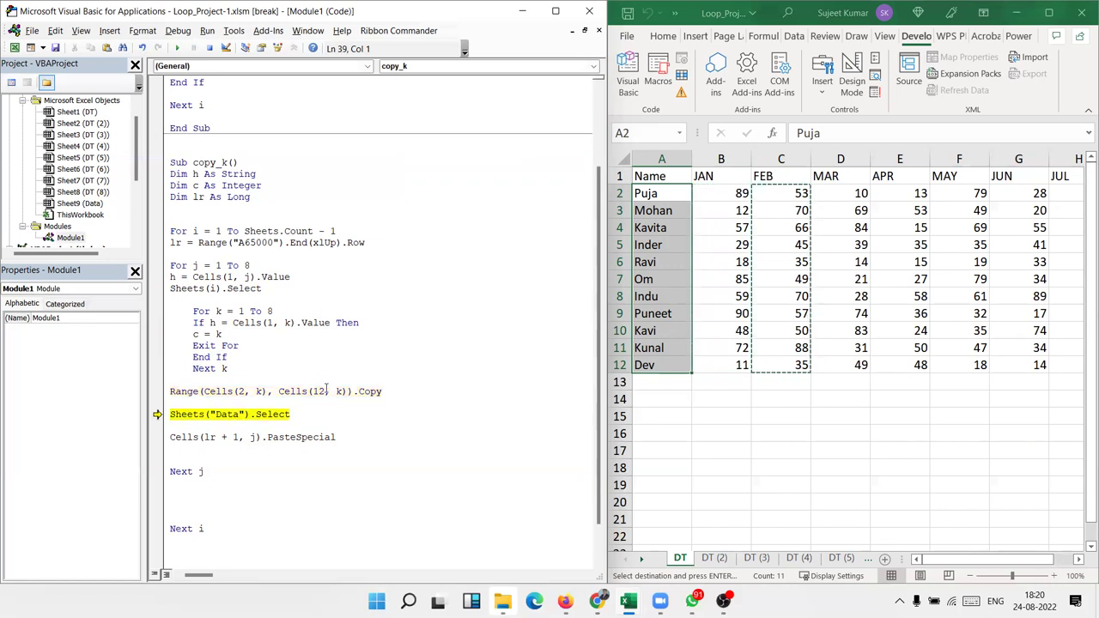
key(F8)
key(F8)
key(F8)
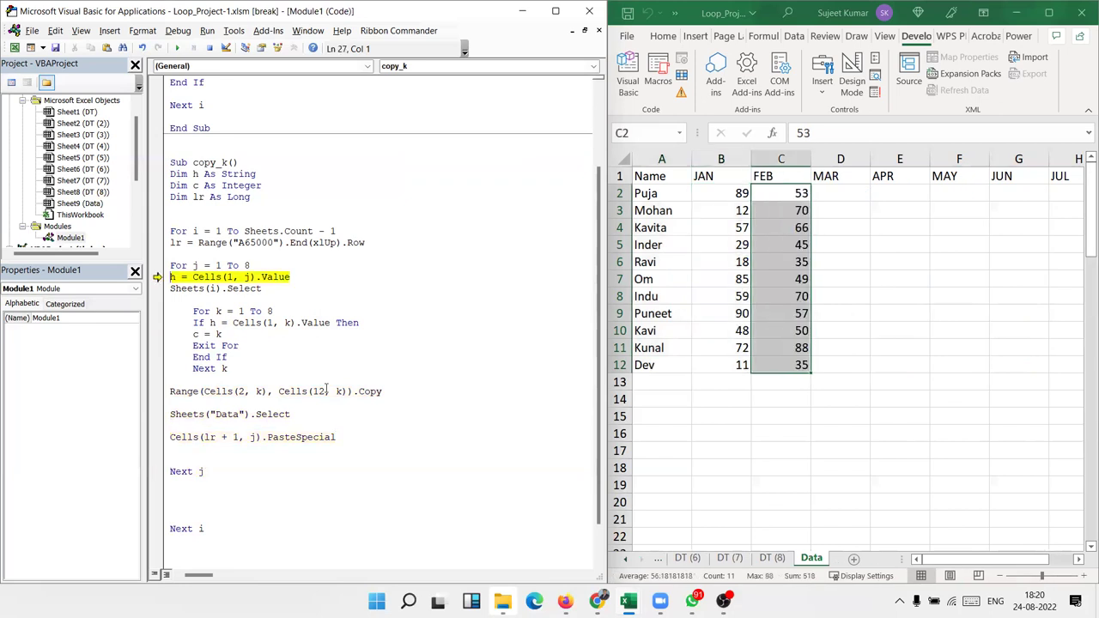
key(F8)
Step: Step through the MAR pass, pasting its values into column D of the Data sheet
mouse_move(172, 277)
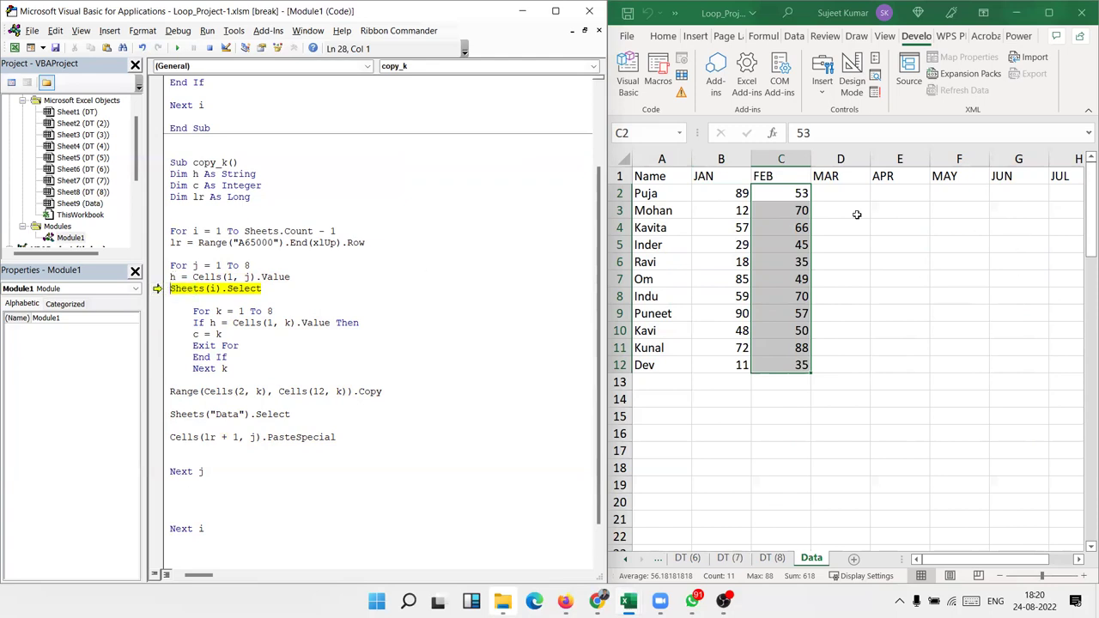
key(F8)
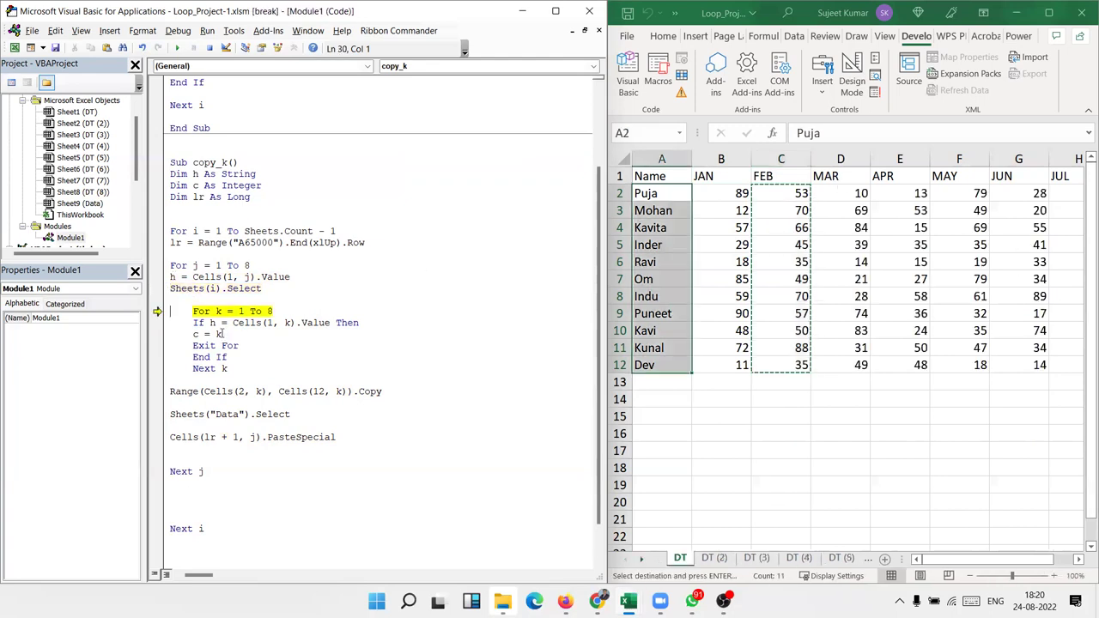
key(F8)
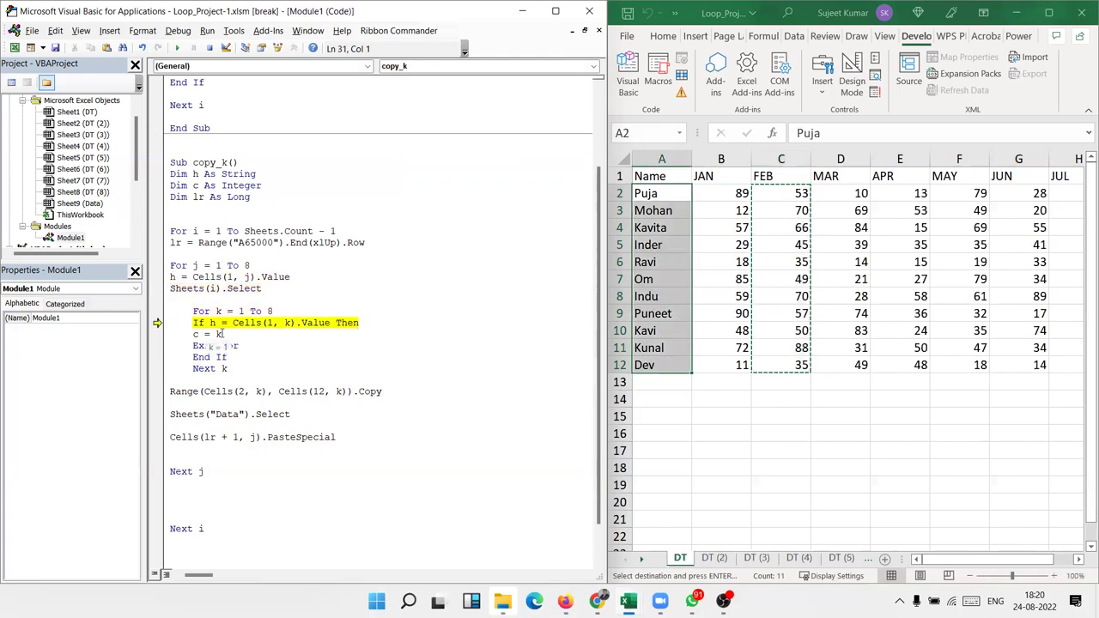
key(F8)
key(F8)
key(F8)
key(F8)
key(F8)
key(F8)
key(F8)
key(F8)
key(F8)
key(F8)
key(F8)
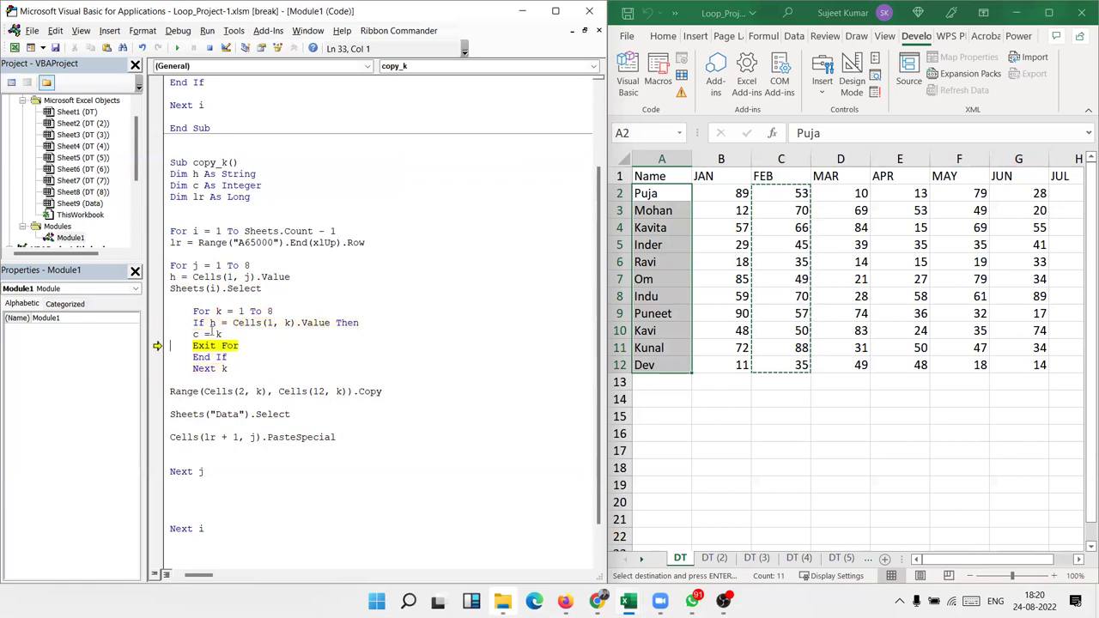
mouse_move(195, 334)
key(F8)
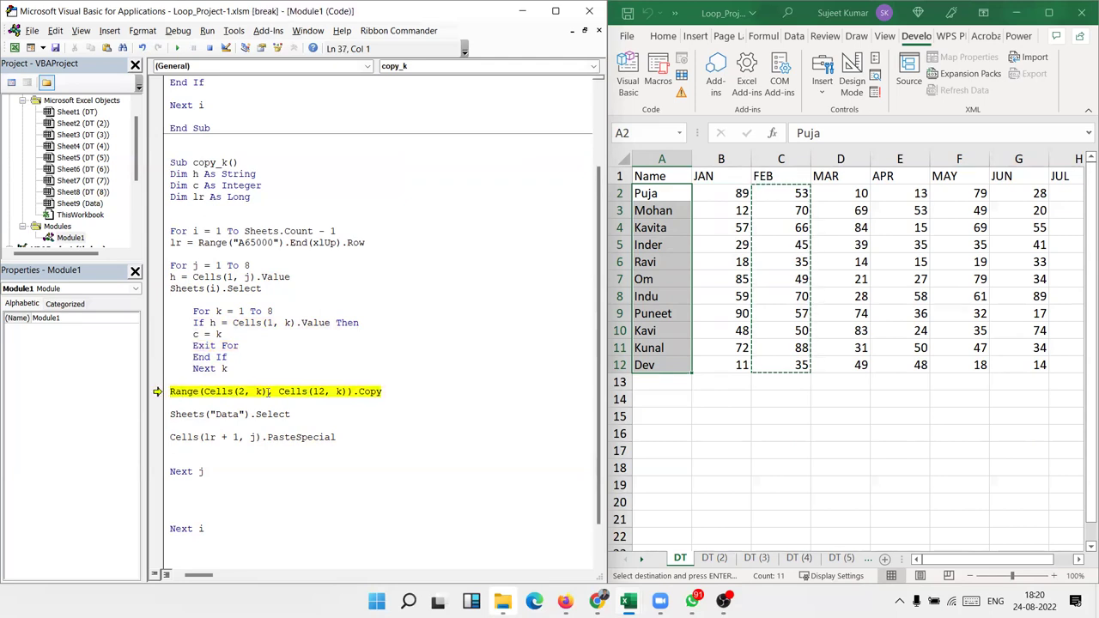
key(F8)
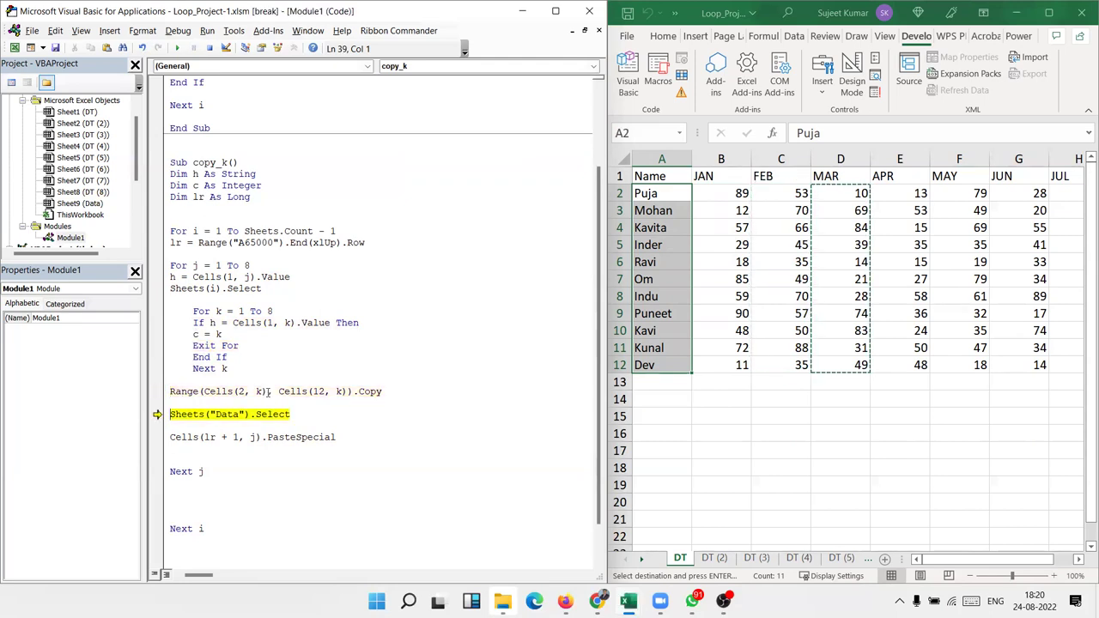
key(F8)
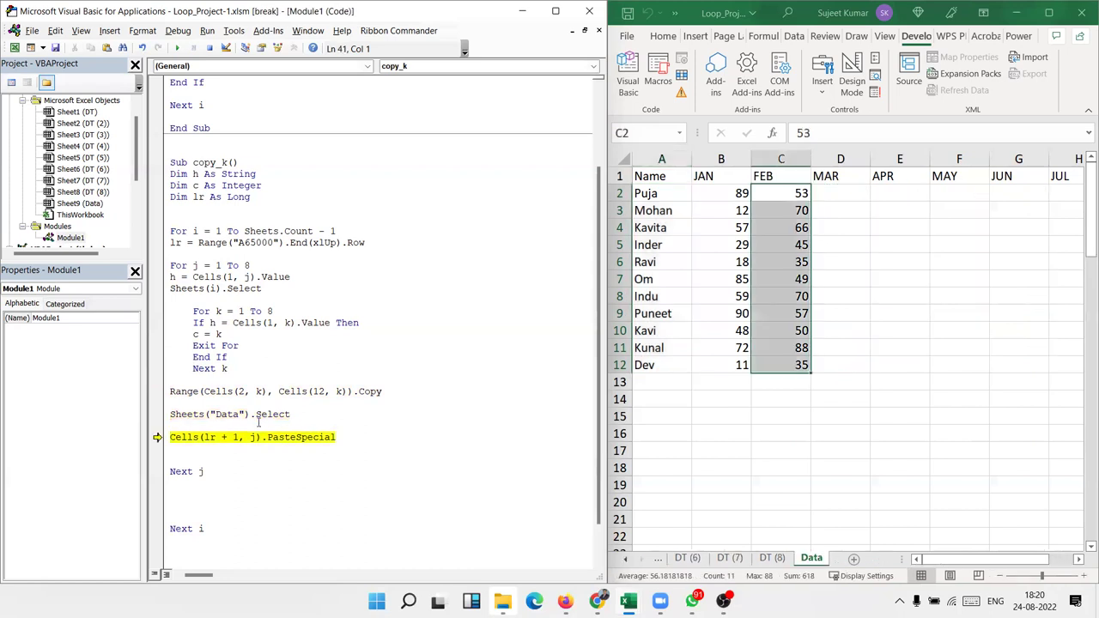
key(F8)
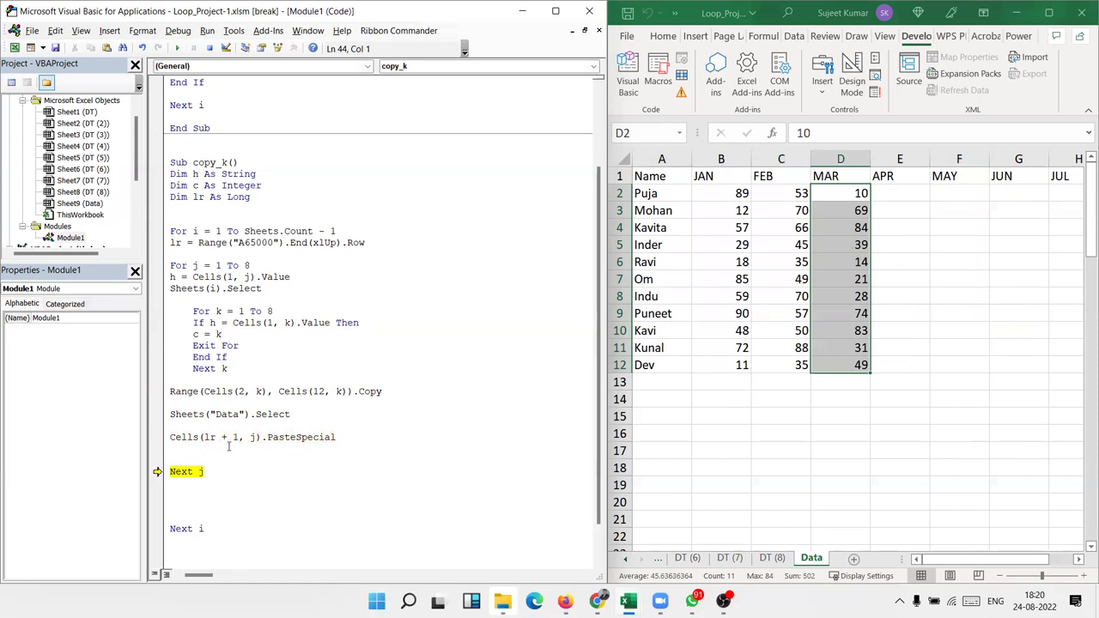
key(F8)
Step: Keep stepping through the APR, MAY, JUN and JUL passes until Next i is reached
key(F8)
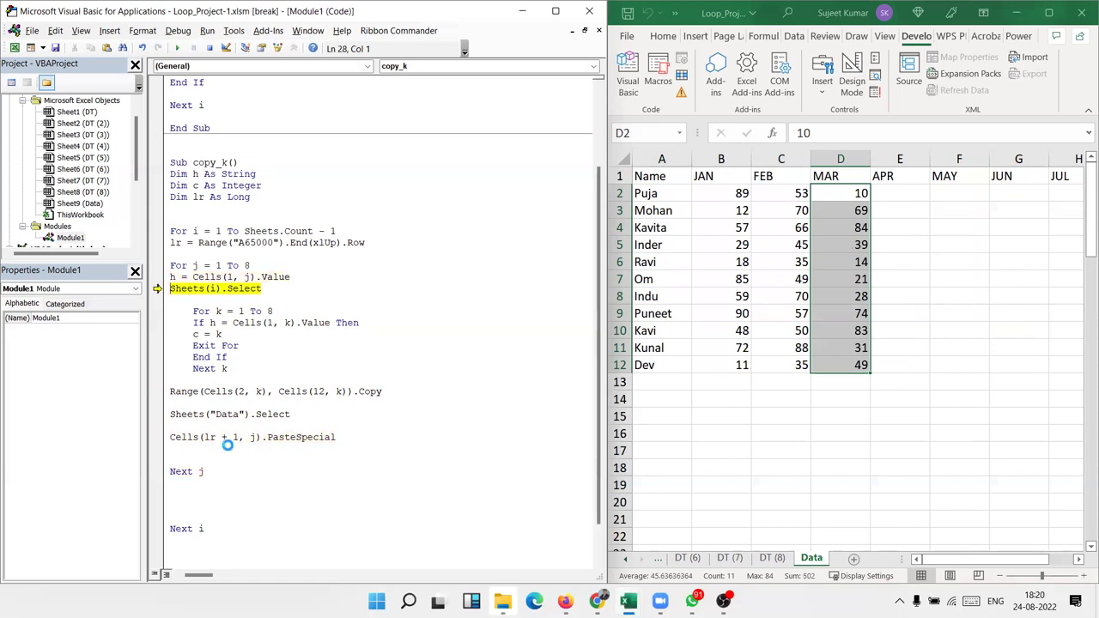
key(F8)
key(F8)
key(F8)
key(F8)
key(F8)
key(F8)
key(F8)
key(F8)
key(F8)
key(F8)
key(F8)
key(F8)
key(F8)
key(F8)
key(F8)
key(F8)
key(F8)
key(F8)
key(F8)
key(F8)
key(F8)
key(F8)
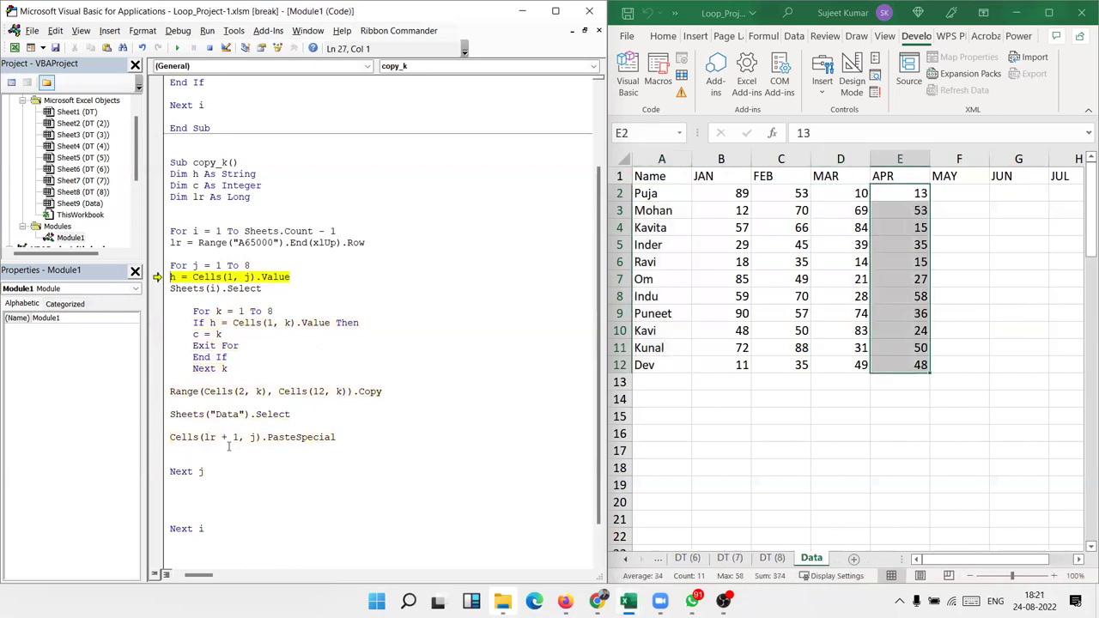
key(F8)
key(F8)
key(F8)
key(F8)
key(F8)
key(F8)
key(F8)
key(F8)
key(F8)
key(F8)
key(F8)
key(F8)
key(F8)
key(F8)
key(F8)
key(F8)
key(F8)
key(F8)
key(F8)
key(F8)
key(F8)
key(F8)
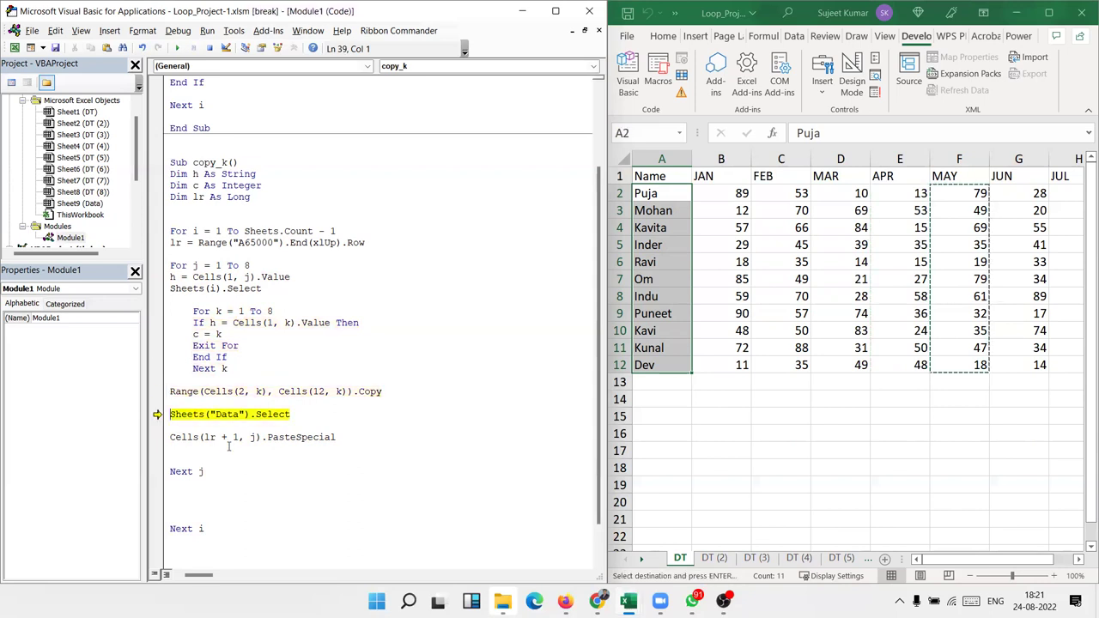
key(F8)
key(F8)
key(F8)
key(F8)
key(F8)
key(F8)
key(F8)
key(F8)
key(F8)
key(F8)
key(F8)
key(F8)
key(F8)
key(F8)
key(F8)
key(F8)
key(F8)
key(F8)
key(F8)
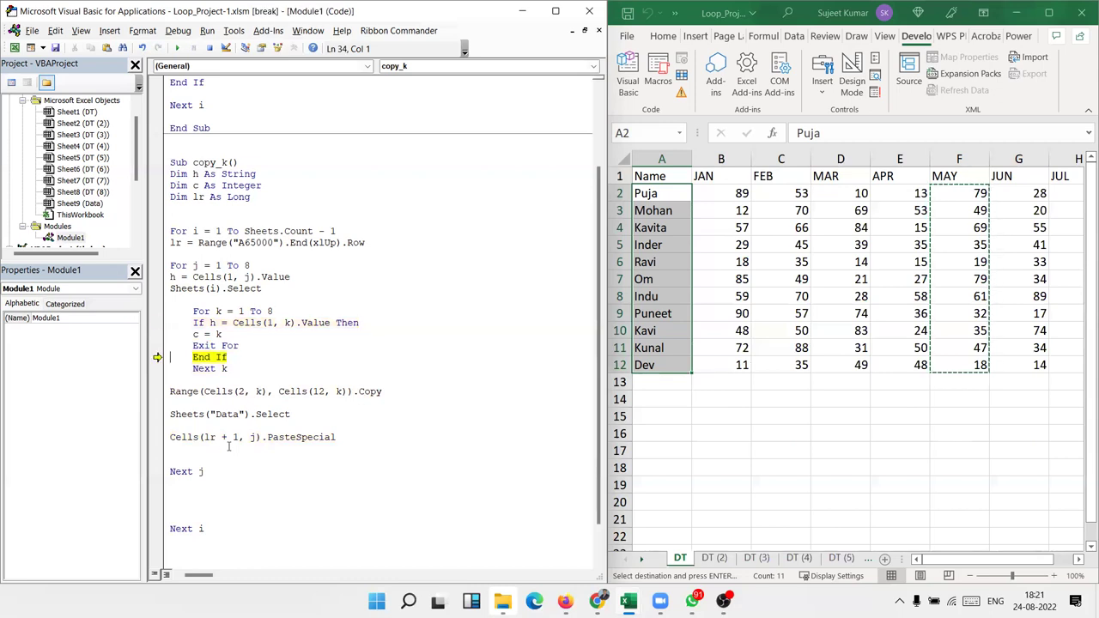
key(F8)
key(F8)
key(F8)
key(F8)
key(F8)
key(F8)
key(F8)
key(F8)
key(F8)
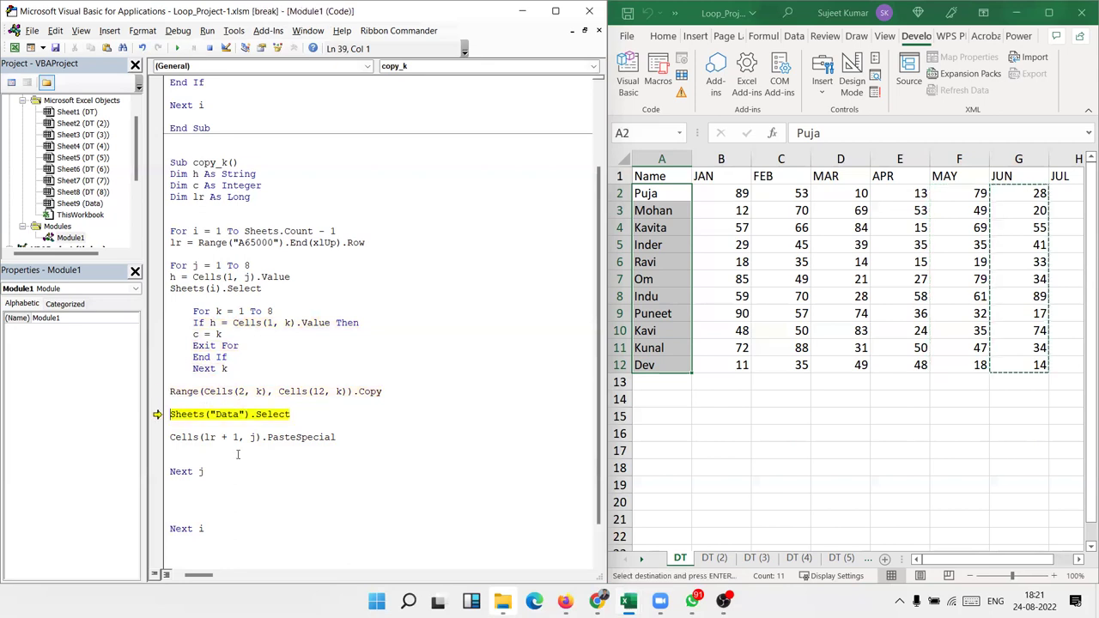
key(F8)
key(F8)
key(F8)
key(F8)
key(F8)
key(F8)
key(F8)
key(F8)
key(F8)
key(F8)
key(F8)
key(F8)
key(F8)
key(F8)
key(F8)
key(F8)
key(F8)
key(F8)
key(F8)
key(F8)
key(F8)
key(F8)
key(F8)
key(F8)
key(F8)
key(F8)
key(F8)
key(F8)
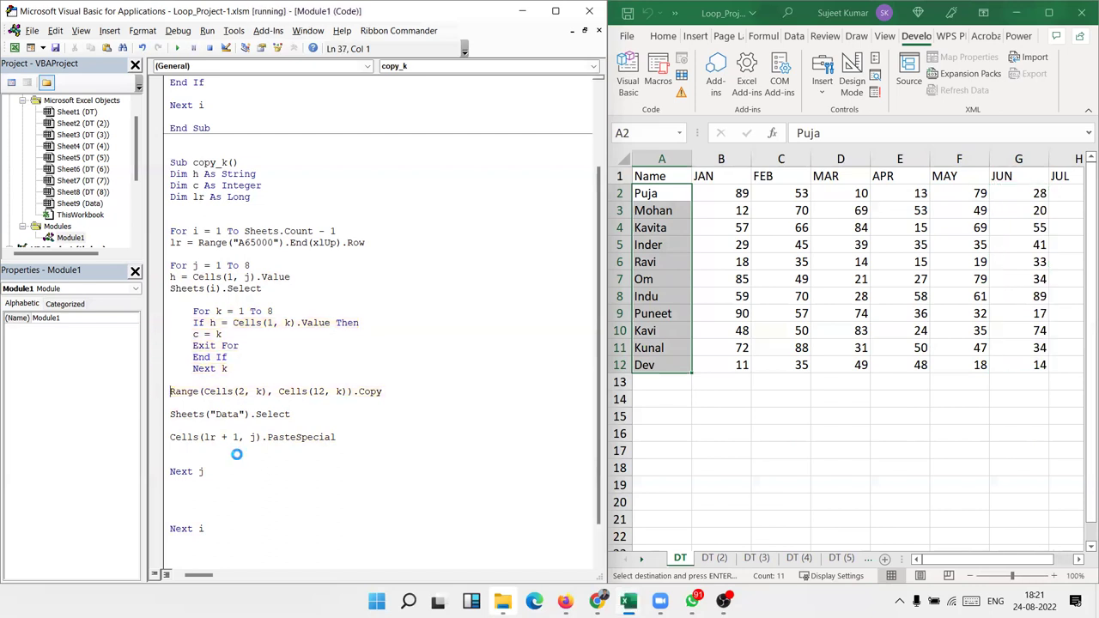
key(F8)
key(F8)
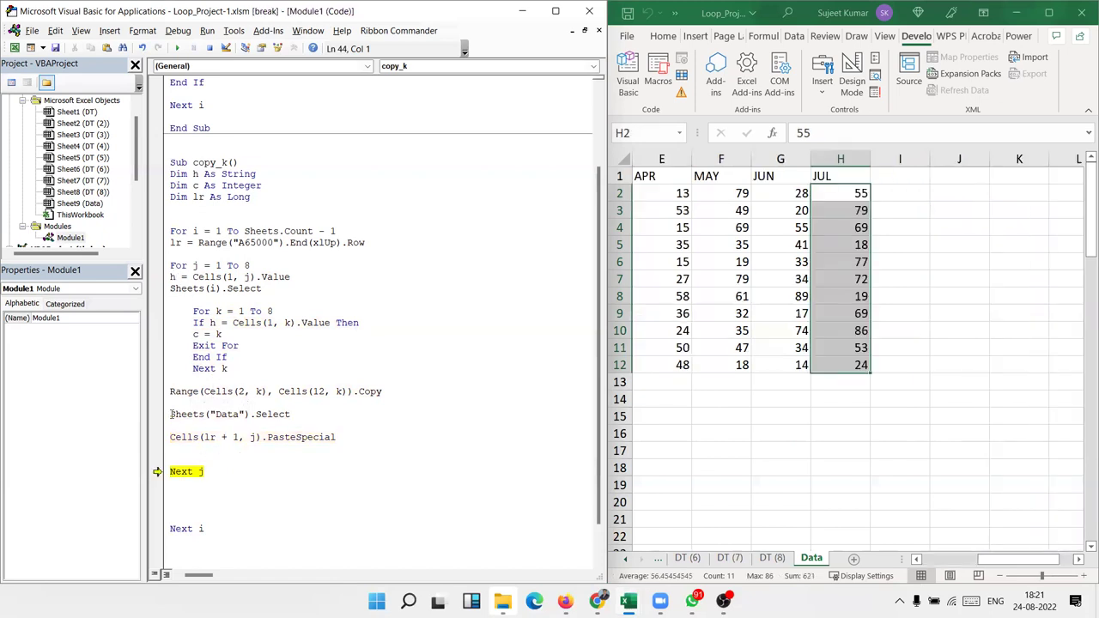
mouse_move(202, 471)
Step: Step copy_k past the first sheet's month loop and through the last-used-row line, checking variable values
key(F8)
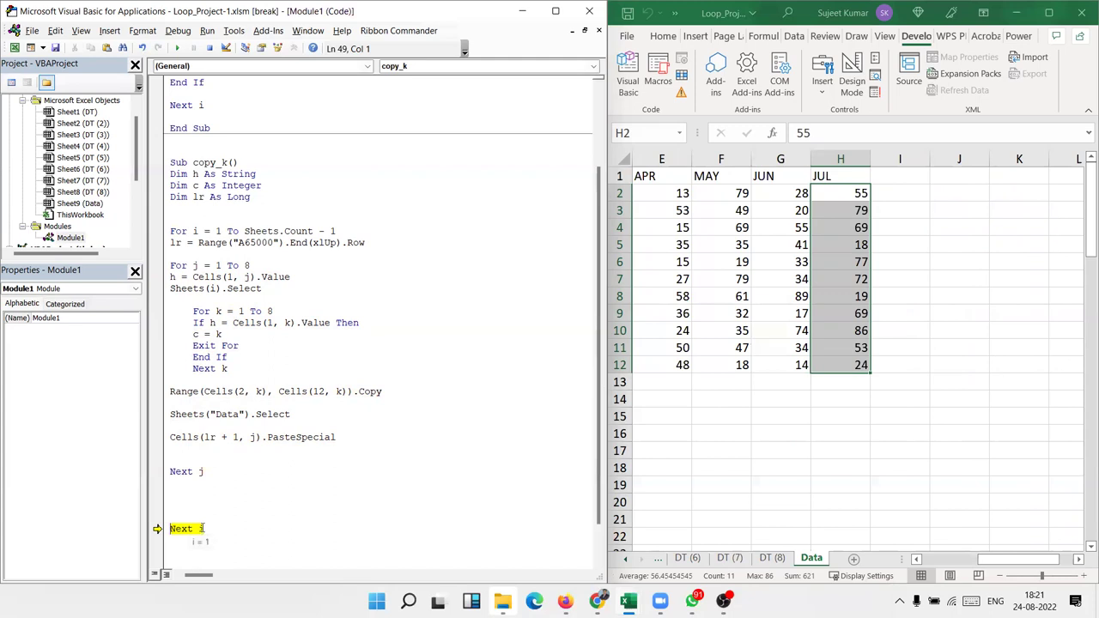
key(F8)
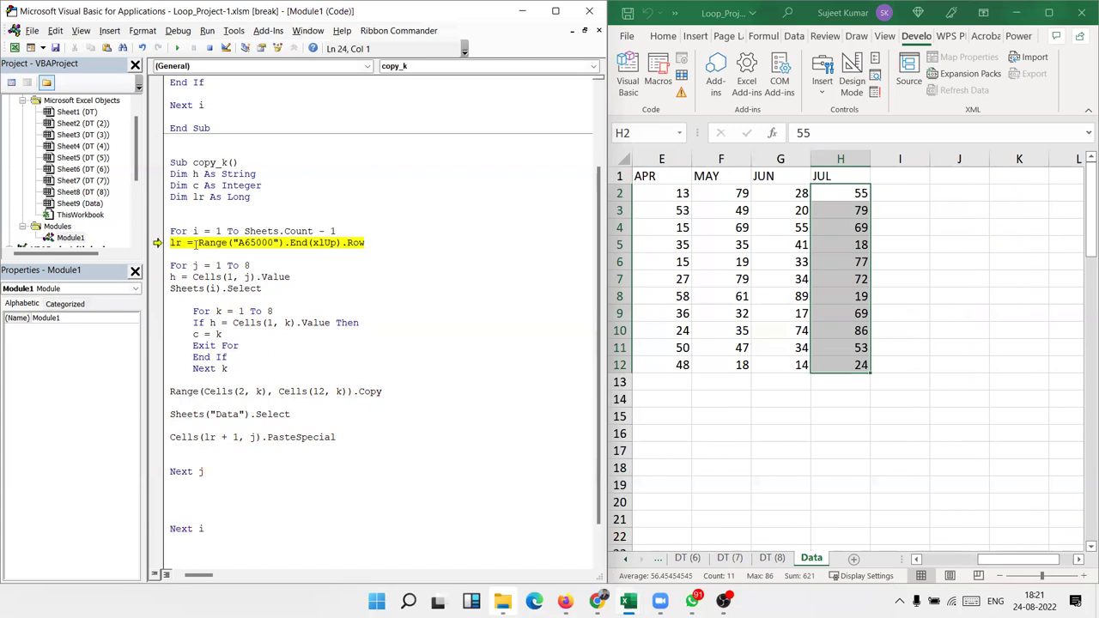
mouse_move(196, 234)
key(F8)
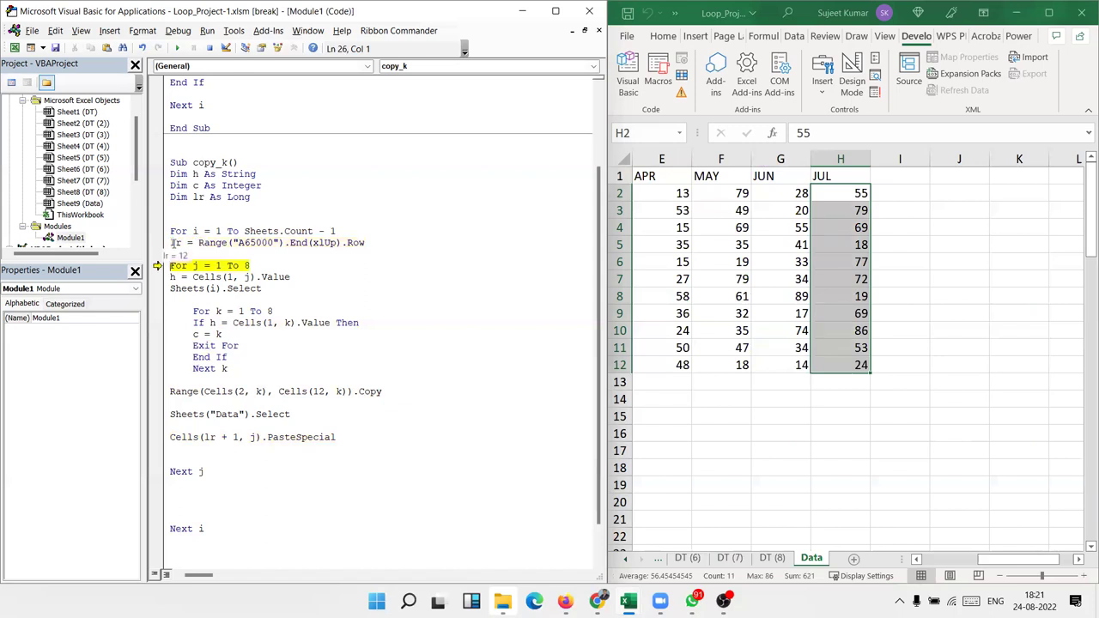
Step: Check the Data sheet for the first empty row below the copied names
click(663, 359)
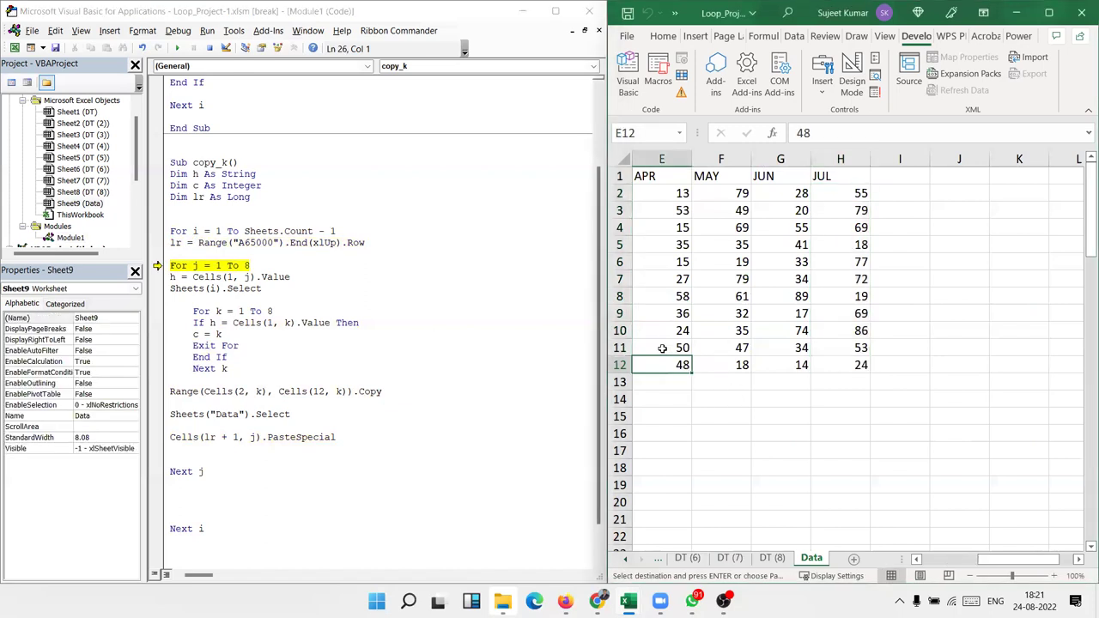
key(Home)
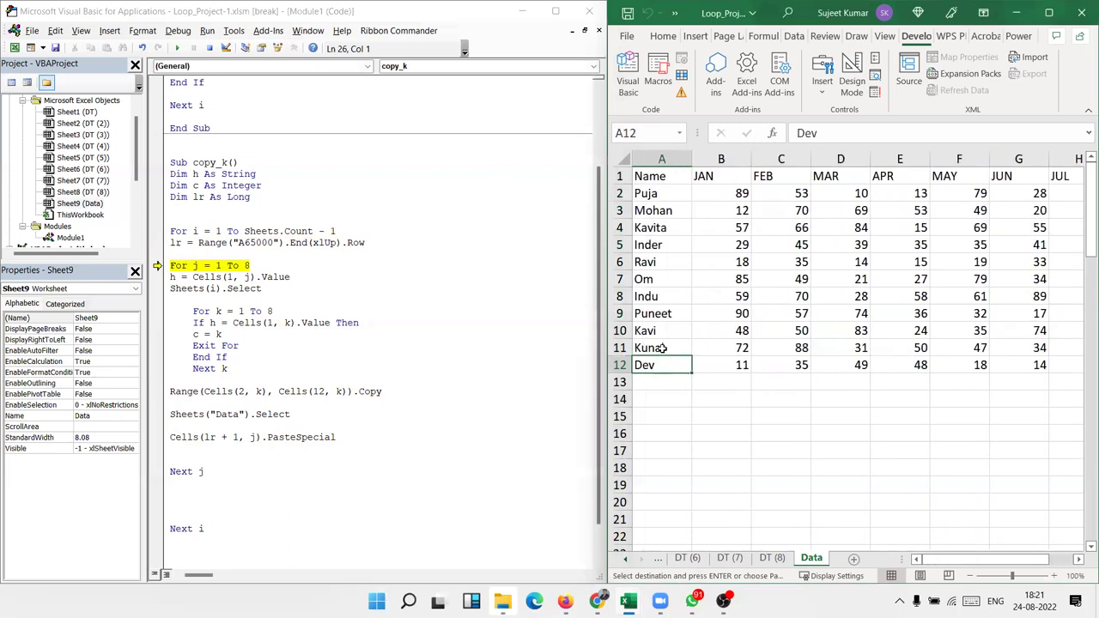
key(Down)
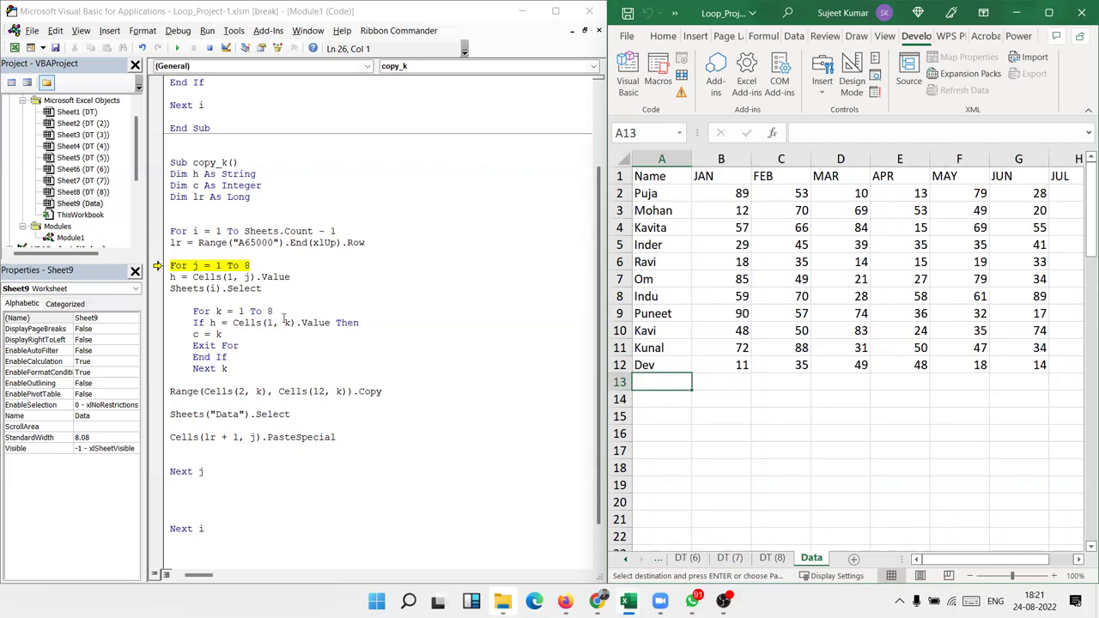
click(225, 266)
Step: Step into sheet DT (2), storing the header in h and copying its JAN values into Data
key(F8)
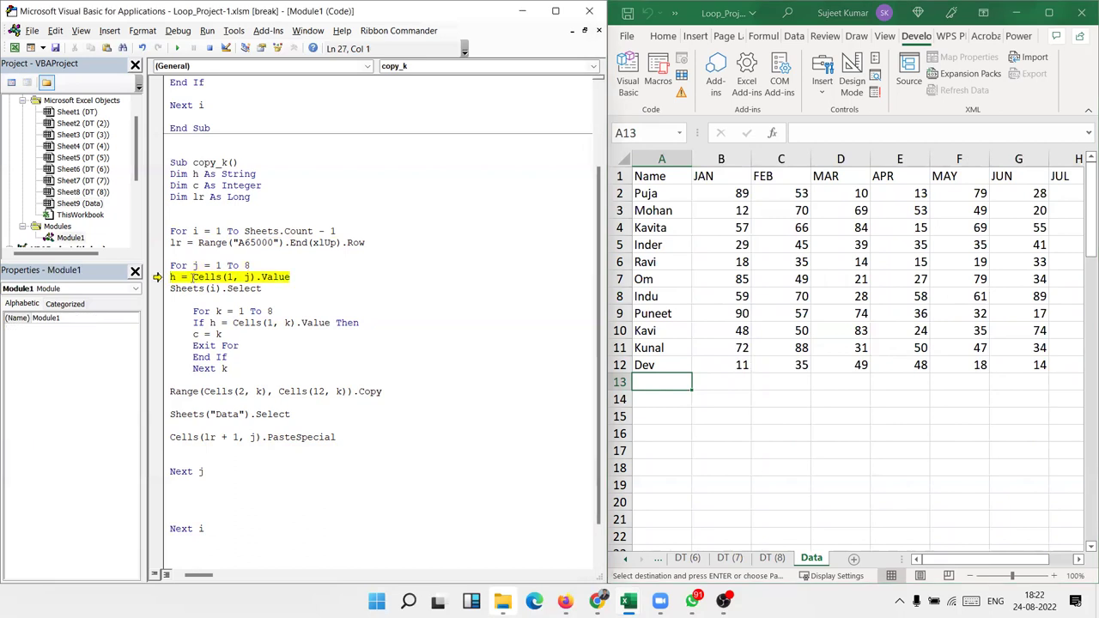
key(F8)
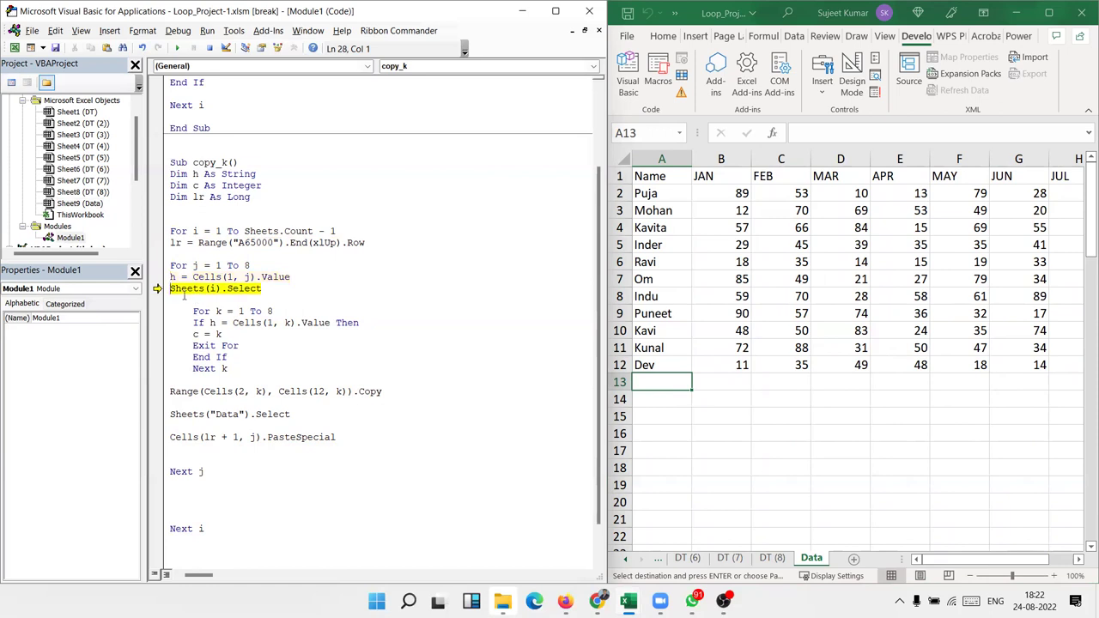
mouse_move(173, 279)
key(F8)
mouse_move(217, 288)
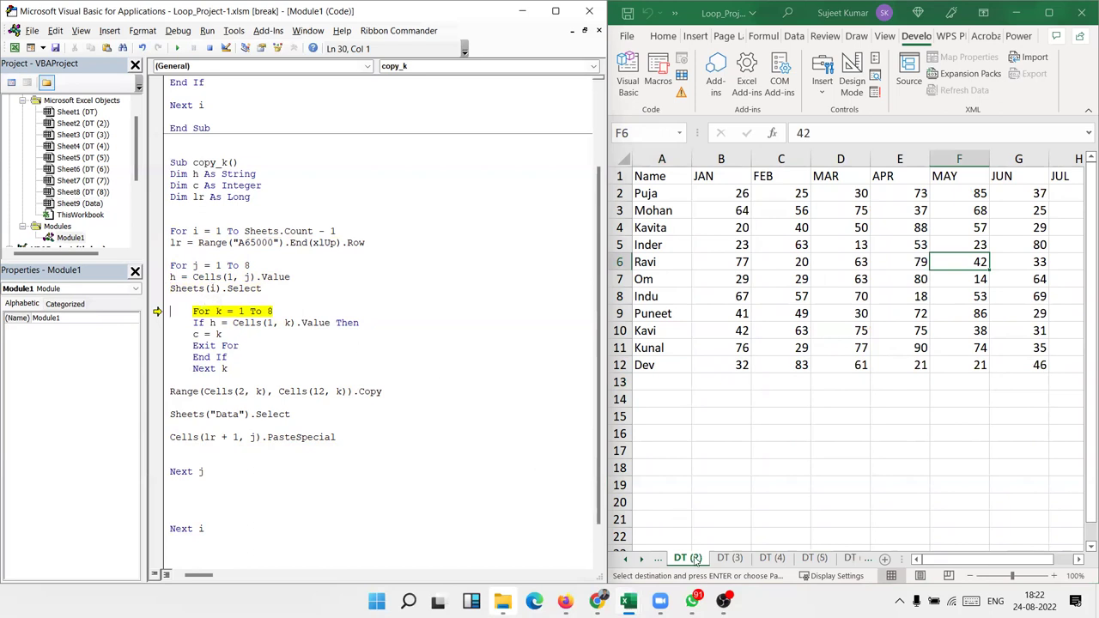
key(F8)
key(F8)
key(F8)
key(F8)
key(F8)
key(F8)
key(F8)
key(F8)
key(F8)
key(F8)
key(F8)
key(F8)
key(F8)
key(F8)
key(F8)
key(F8)
key(F8)
key(F8)
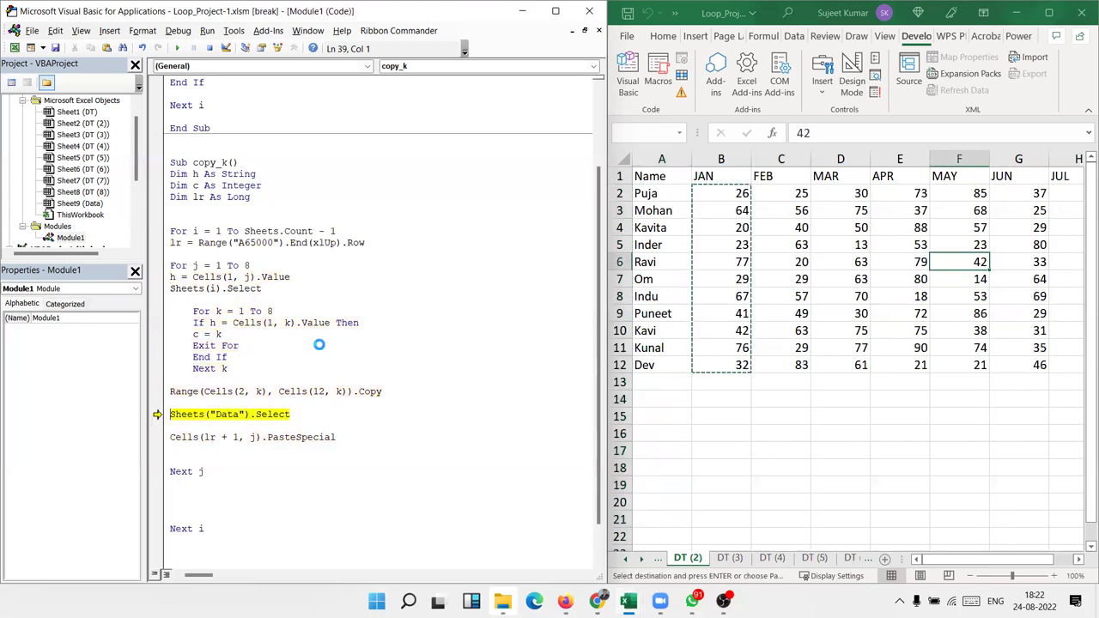
key(F8)
key(F8)
key(F8)
key(F8)
key(F8)
key(F8)
key(F8)
key(F8)
key(F8)
key(F8)
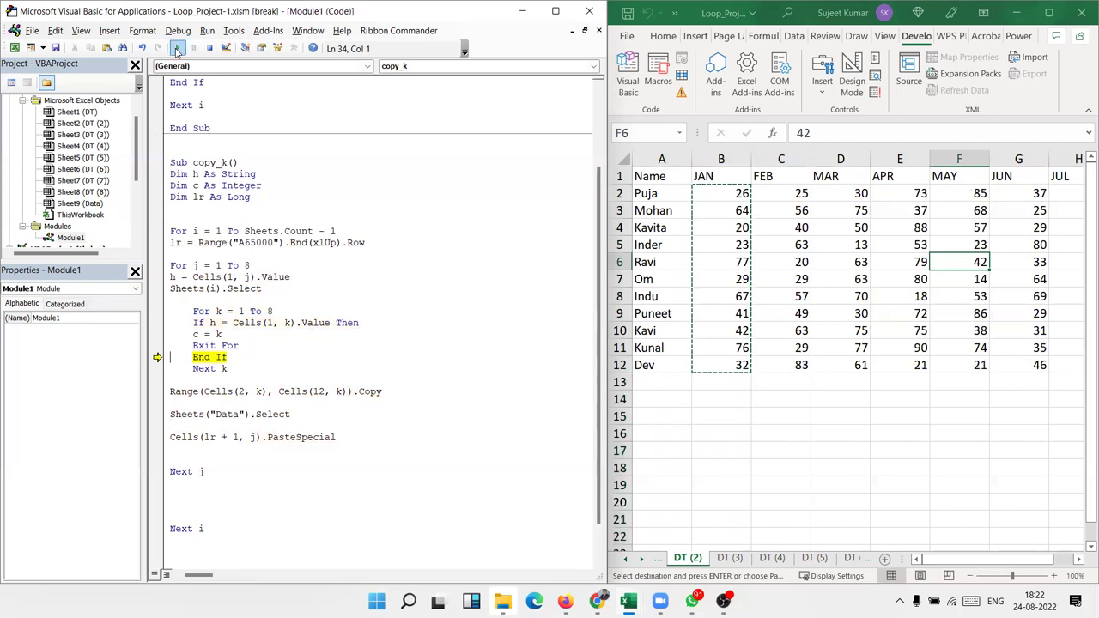
Step: Run copy_k to completion, filling Data to row 89, then select the inner For k loop for review
click(176, 48)
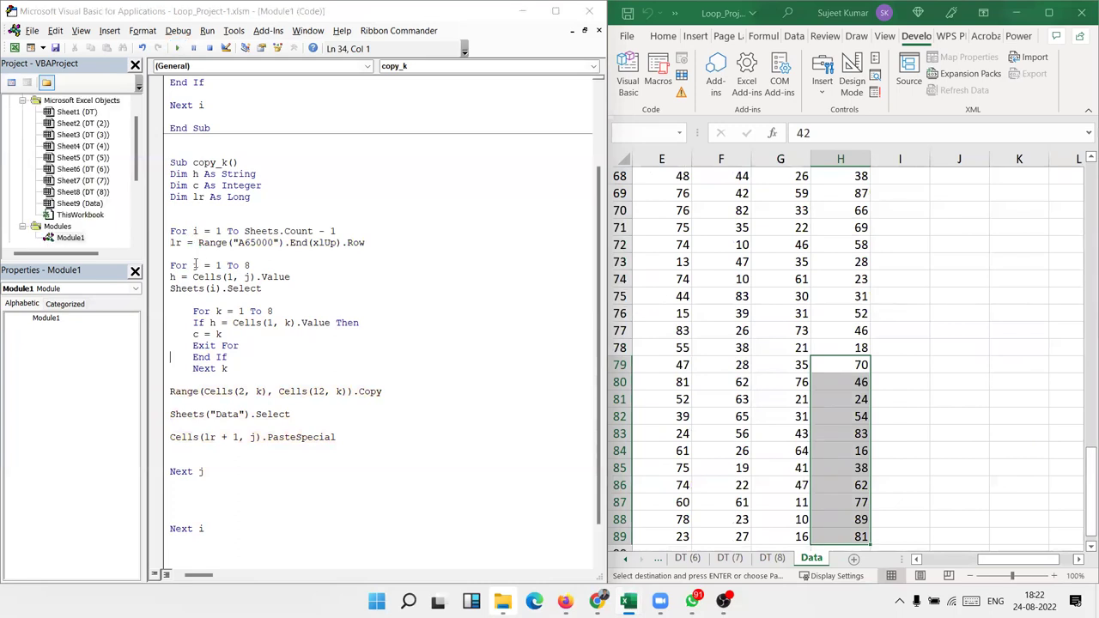
double_click(195, 265)
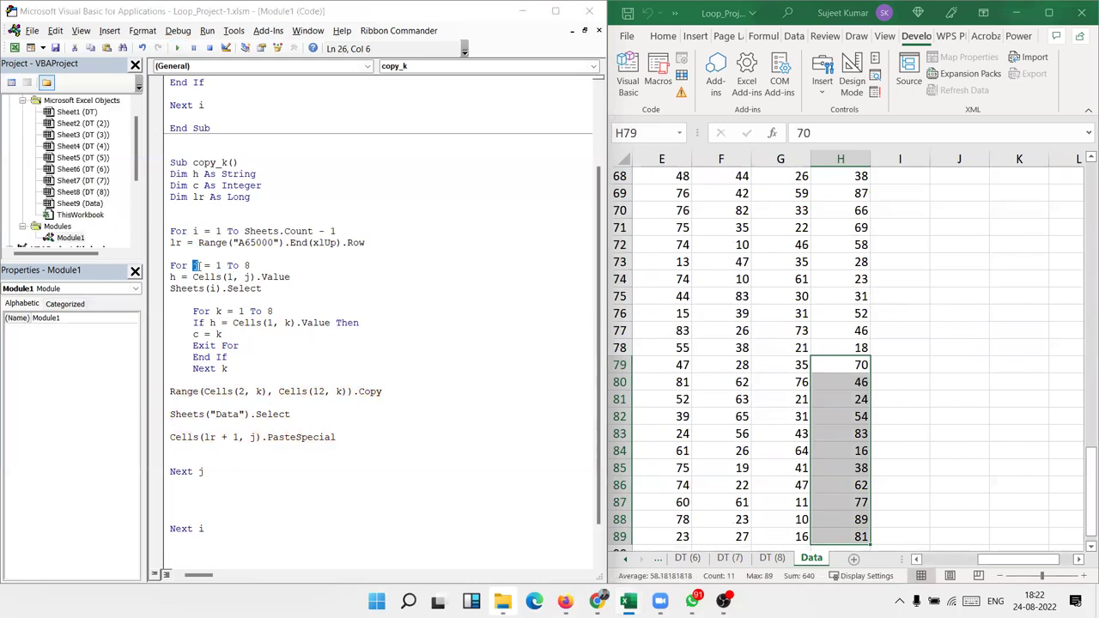
text(j)
drag(215, 312, 219, 320)
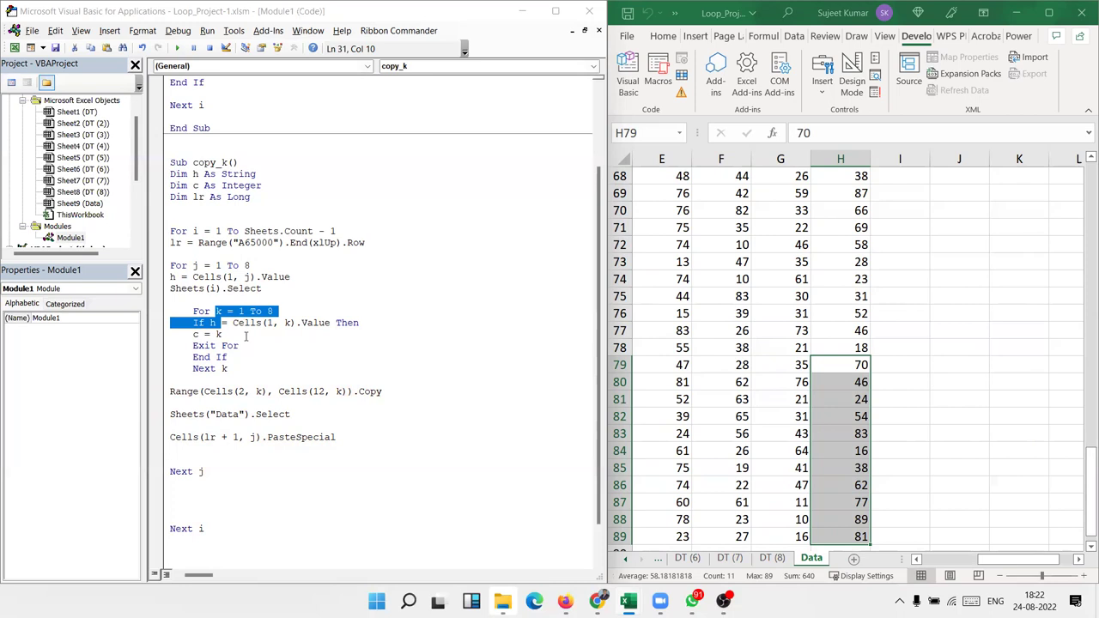
click(325, 464)
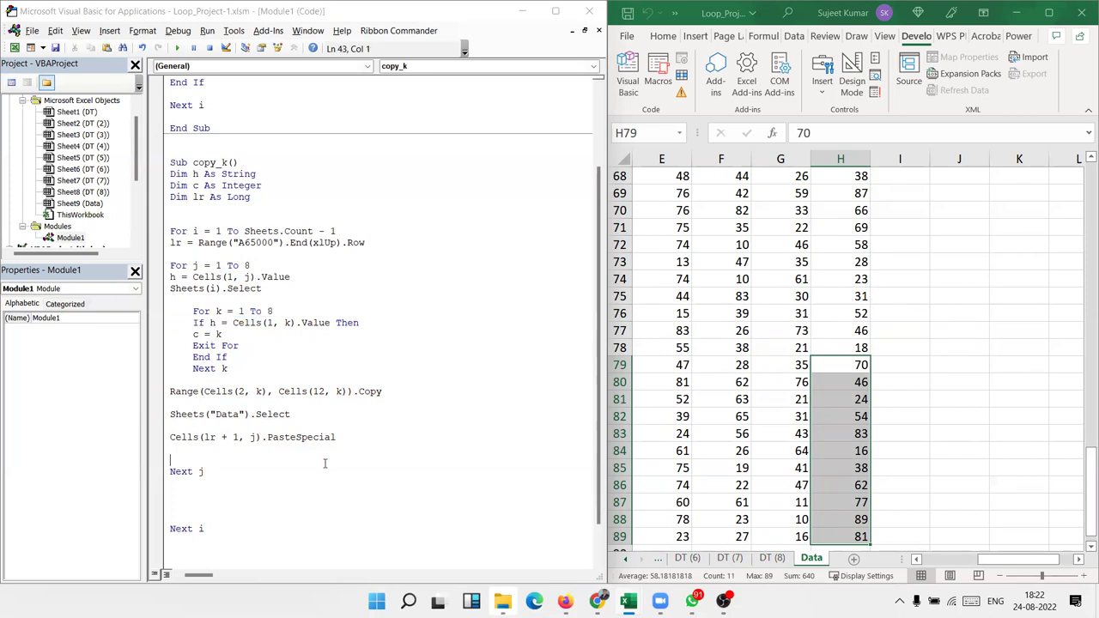
drag(241, 371, 195, 313)
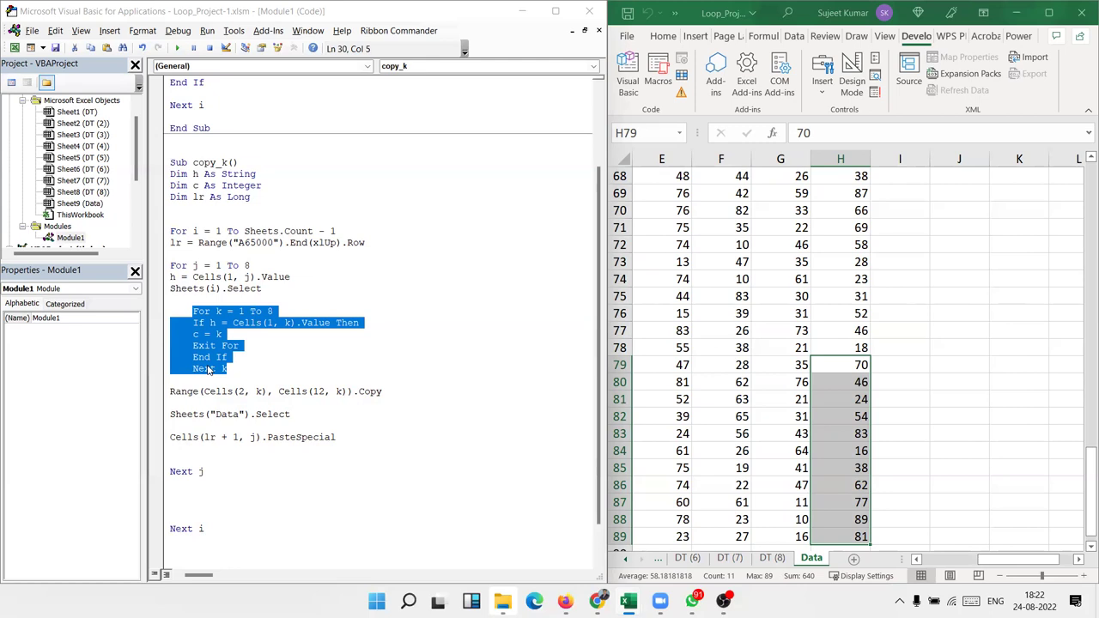
Step: Return to the top of the Data sheet, check the FEB header, then open sheet DT (7)
click(859, 330)
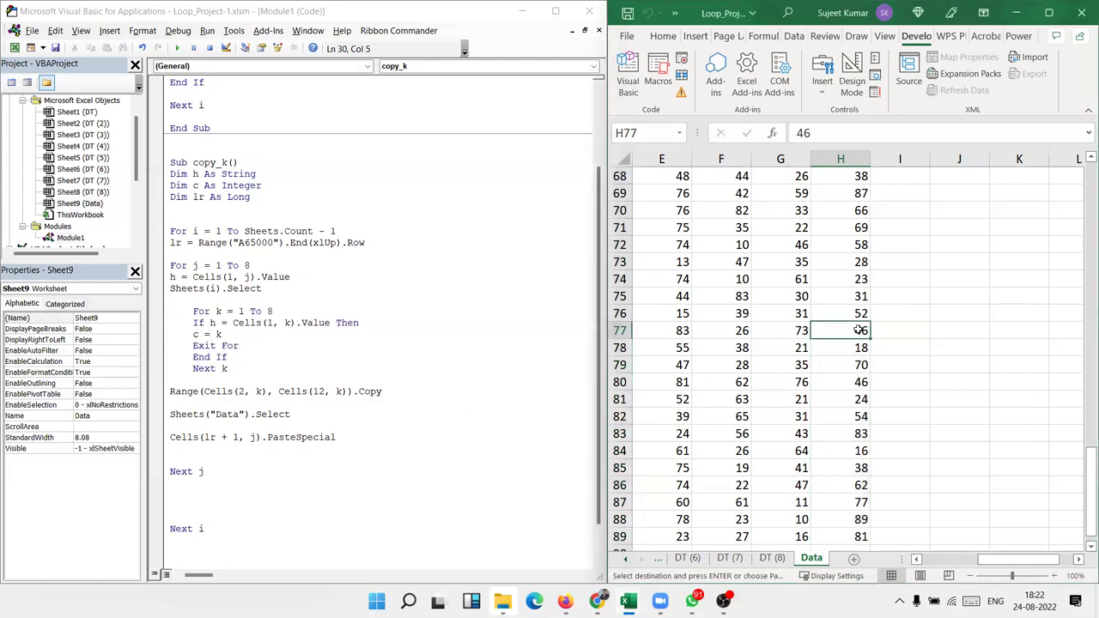
key(ctrl+Up)
key(ctrl+Left)
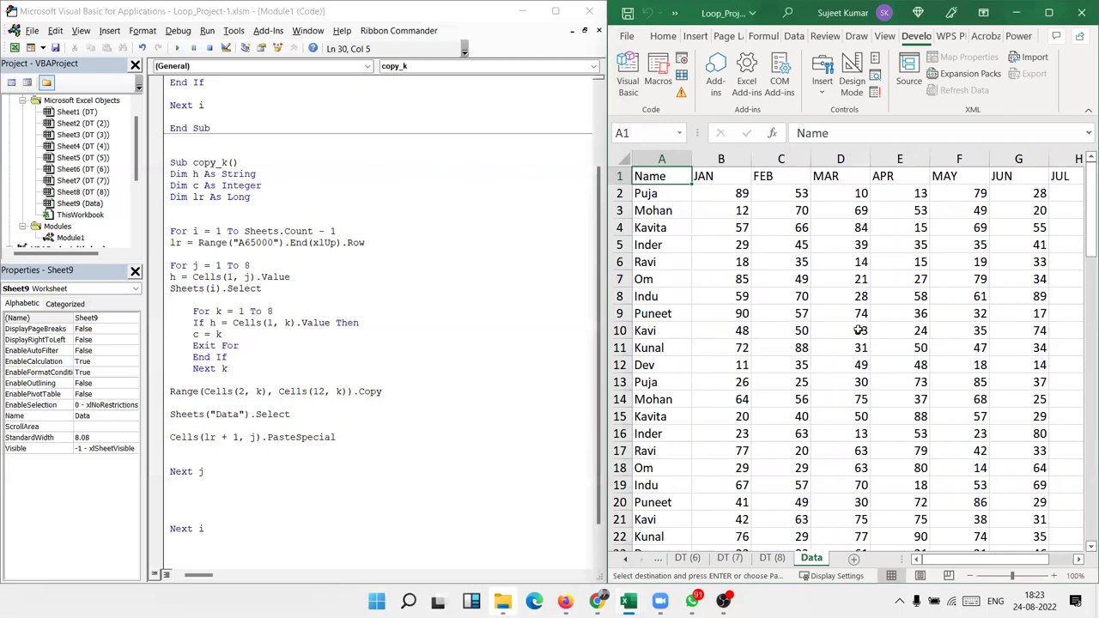
key(Right)
key(Right)
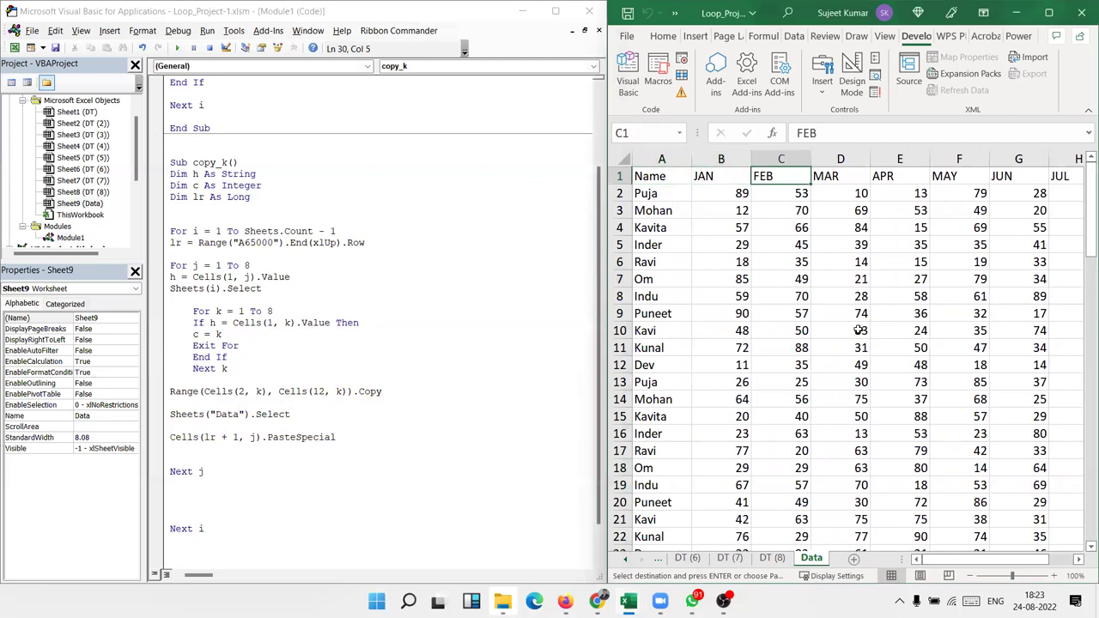
click(735, 559)
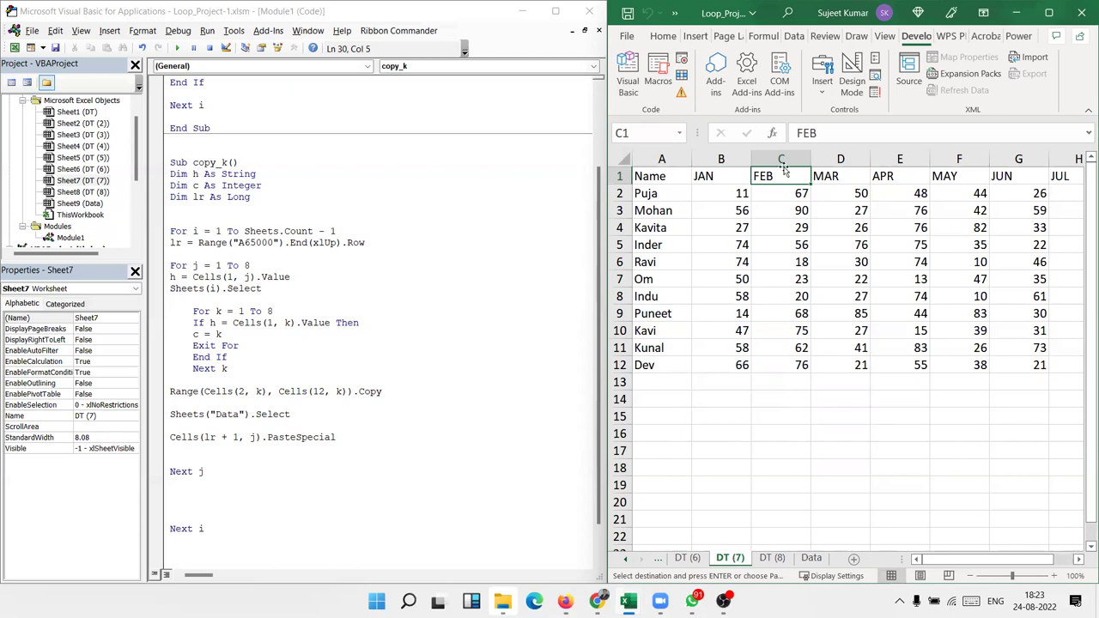
click(859, 156)
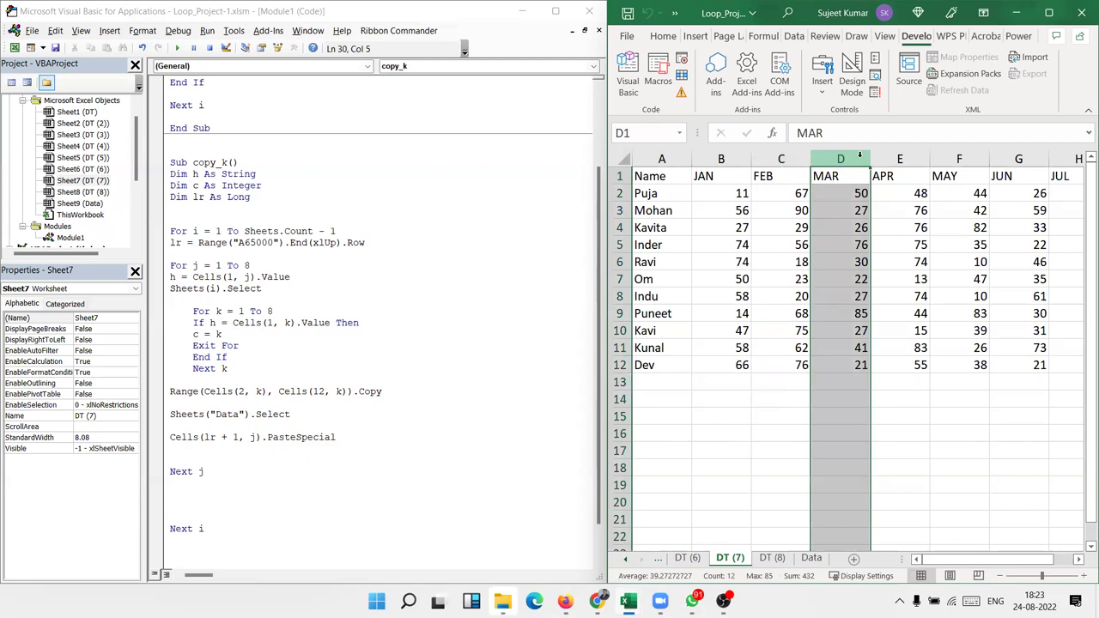
scroll(429, 417, down, 1)
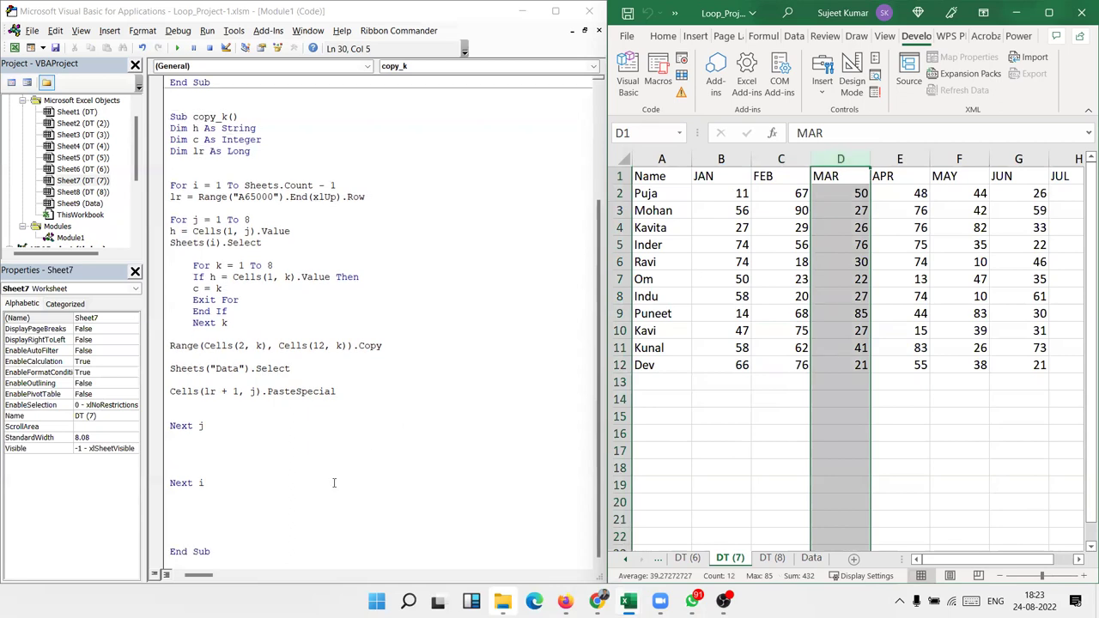
mouse_move(246, 551)
mouse_down()
mouse_move(176, 68)
mouse_move(157, 265)
mouse_up()
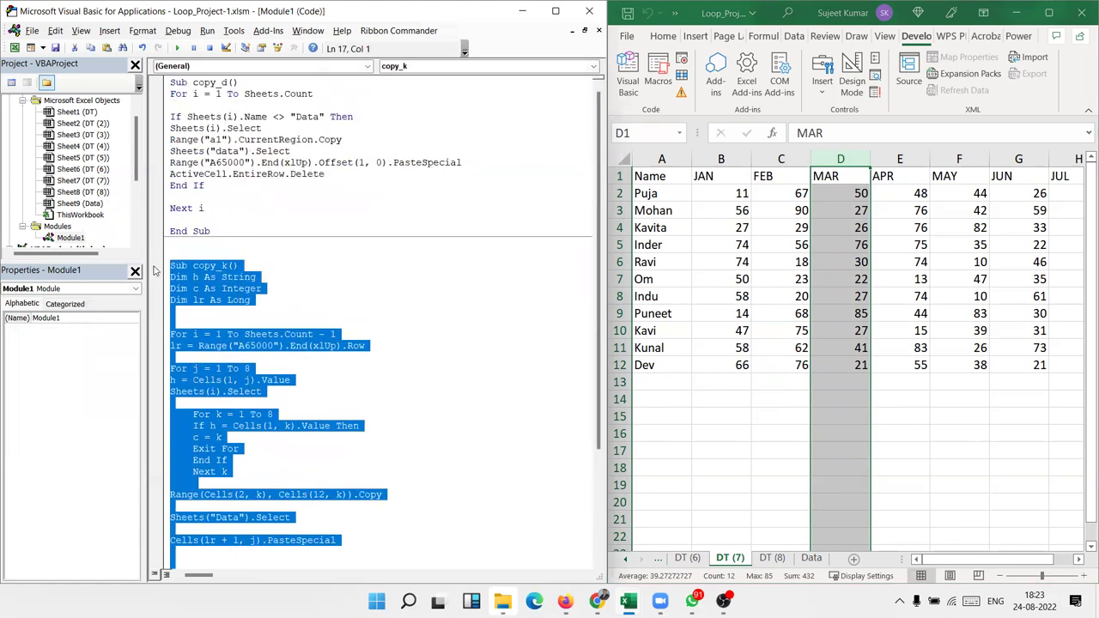
click(407, 388)
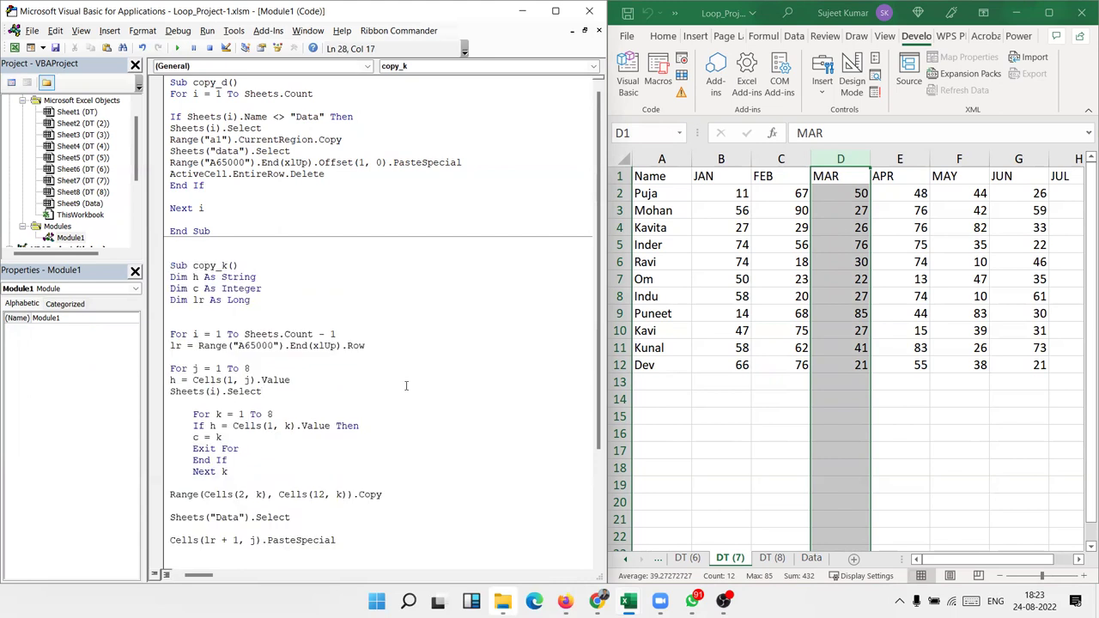
scroll(407, 385, down, 1)
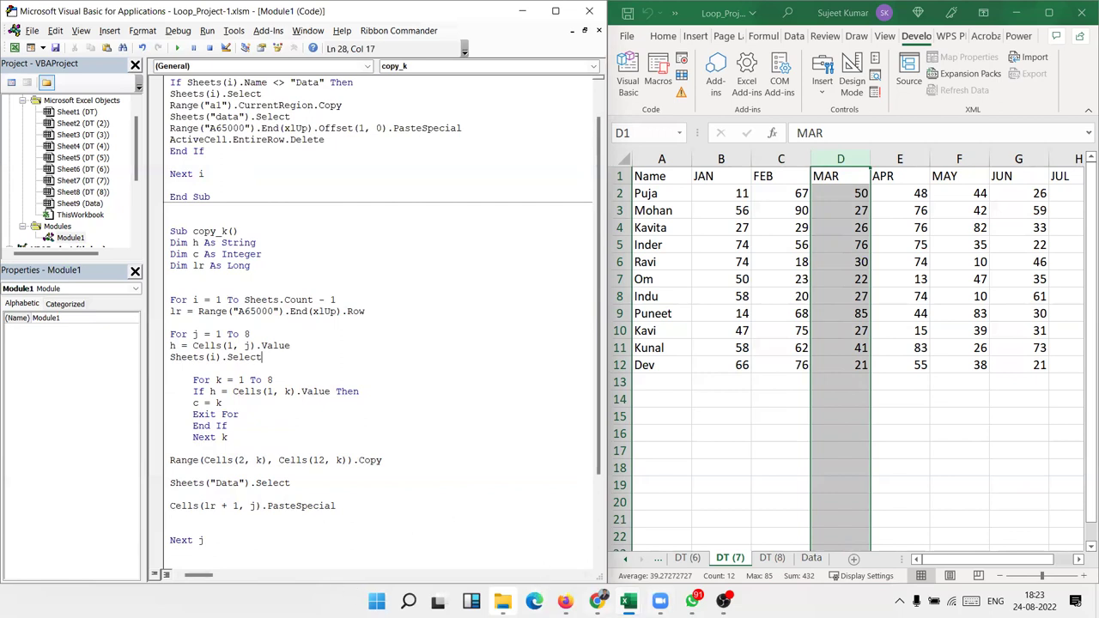
mouse_move(597, 602)
click(223, 369)
scroll(222, 373, down, 2)
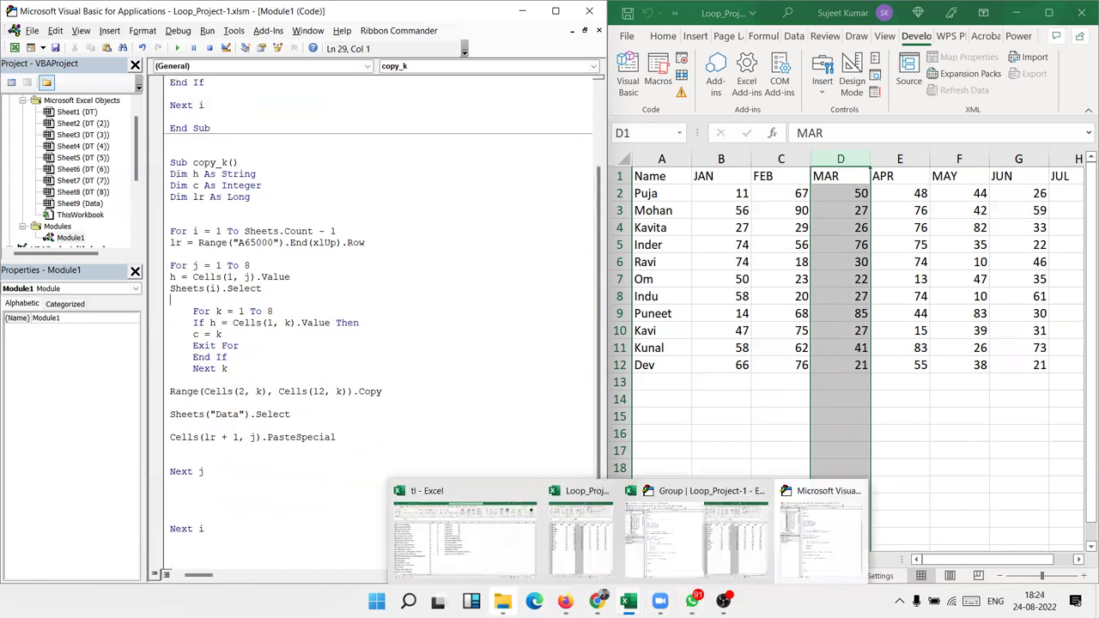
mouse_move(692, 601)
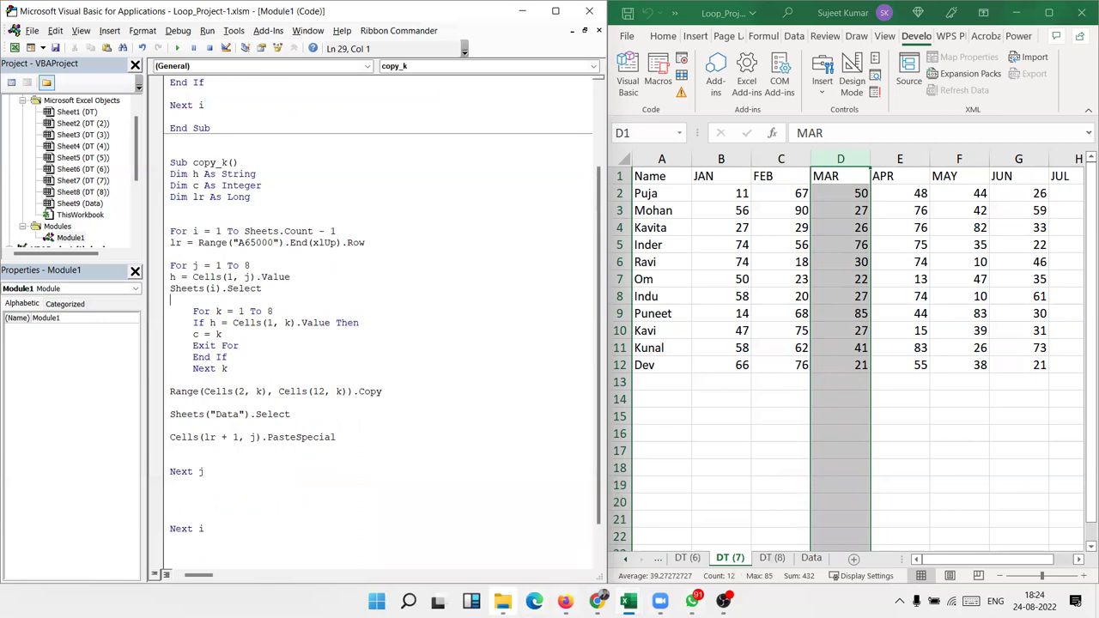
key(alt+F11)
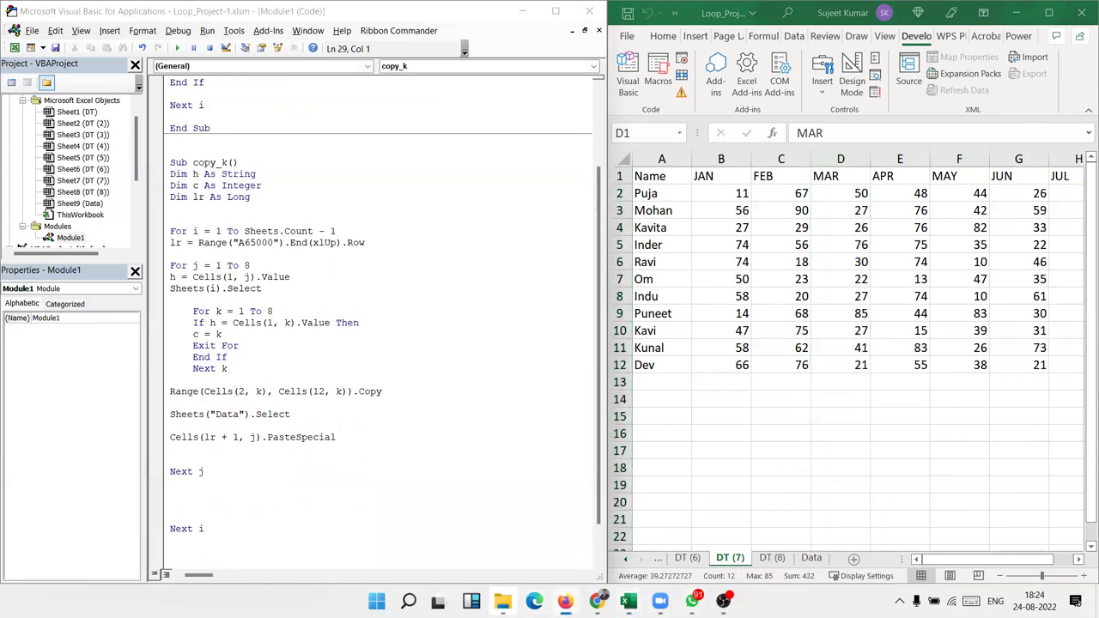